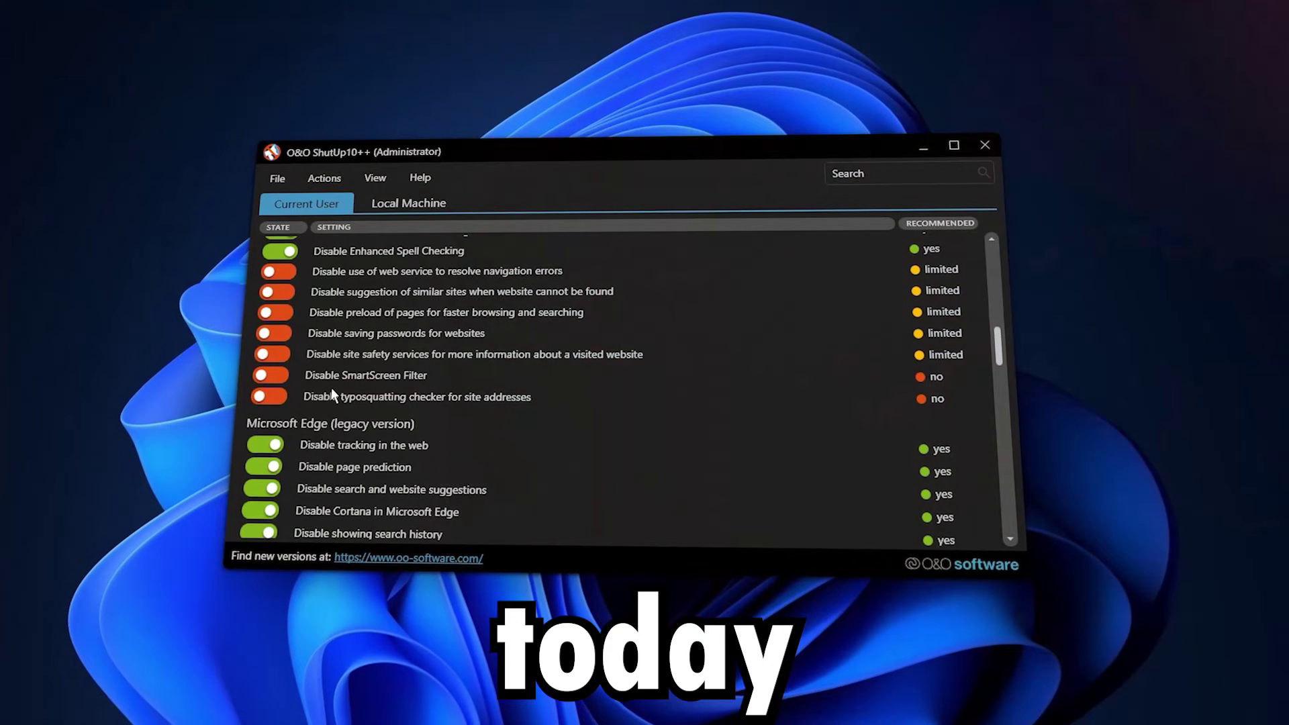
scroll(331, 388, "down", 5)
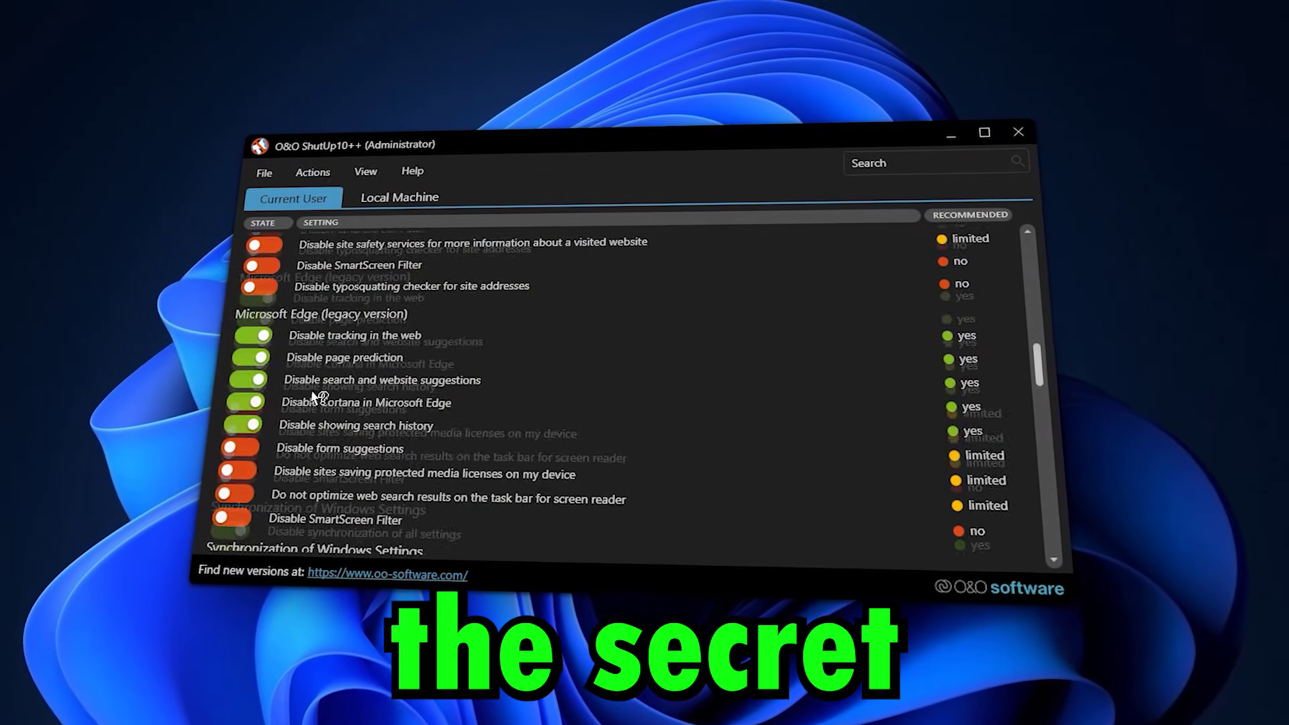
scroll(316, 397, "down", 2)
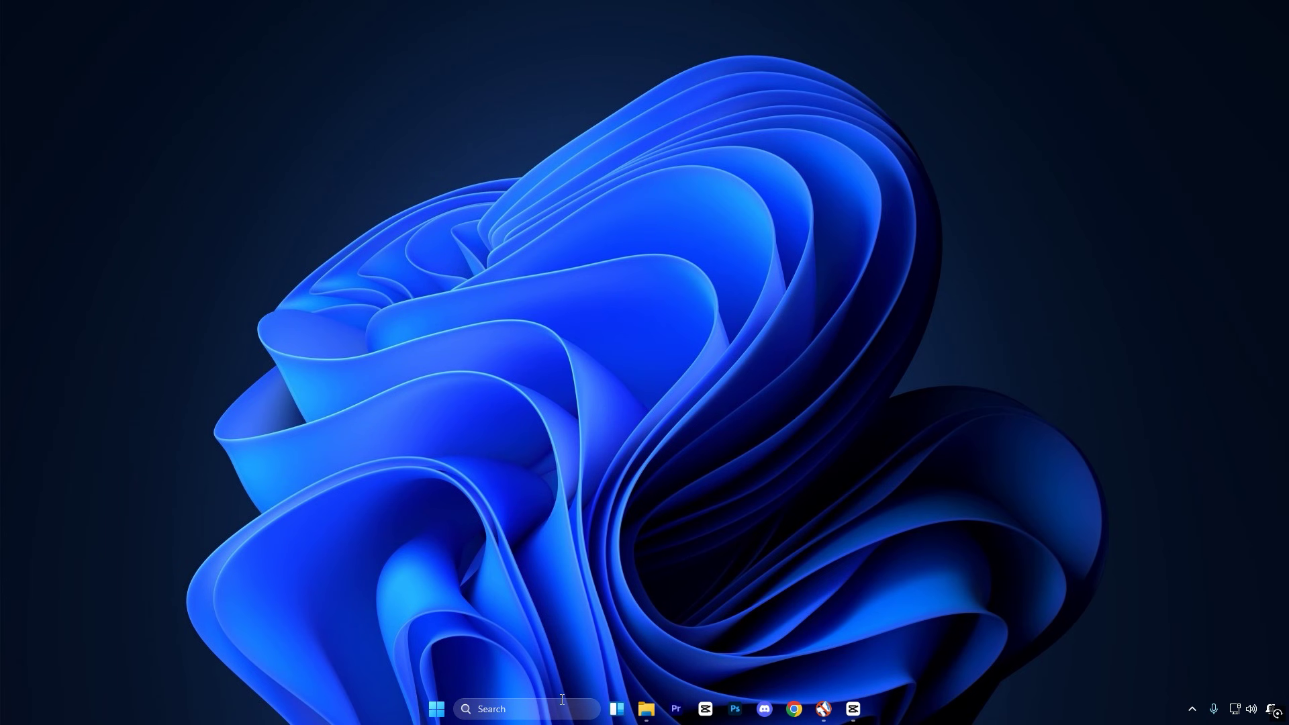
Step: Search Windows for "turn" and open Turn Windows features on or off
left_click(562, 700)
type("turn")
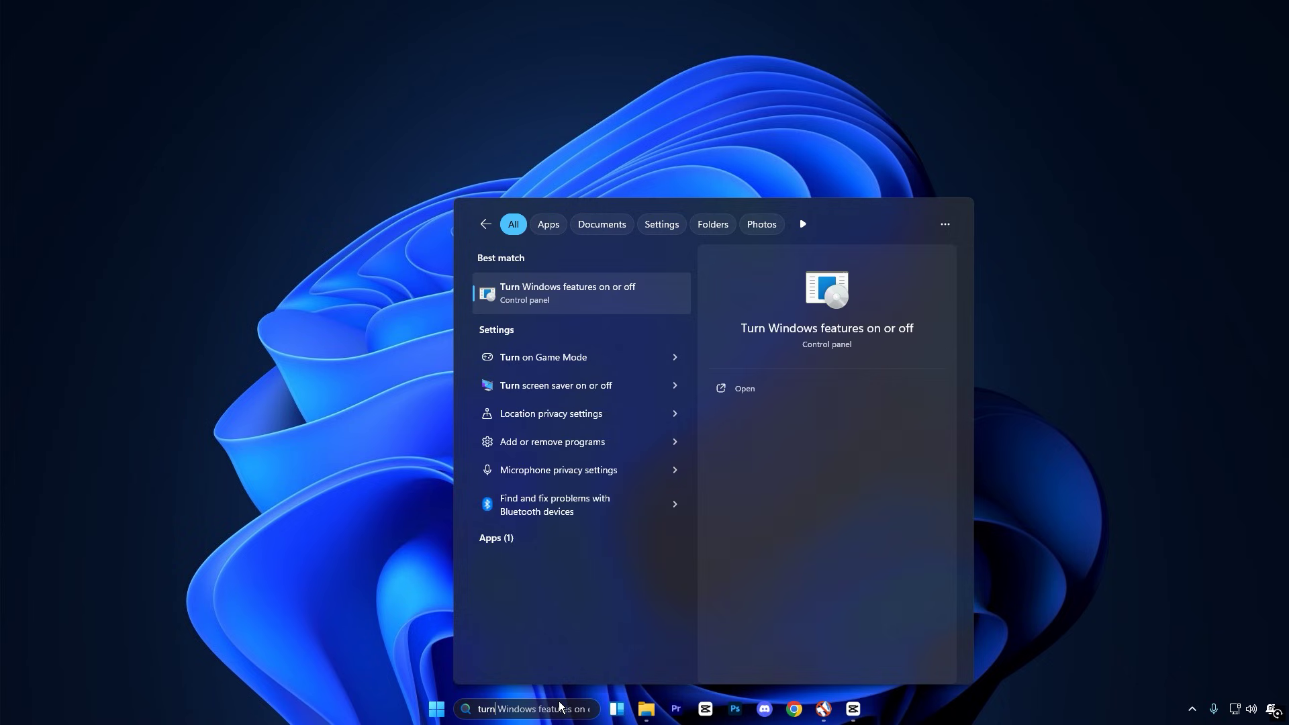
left_click(567, 305)
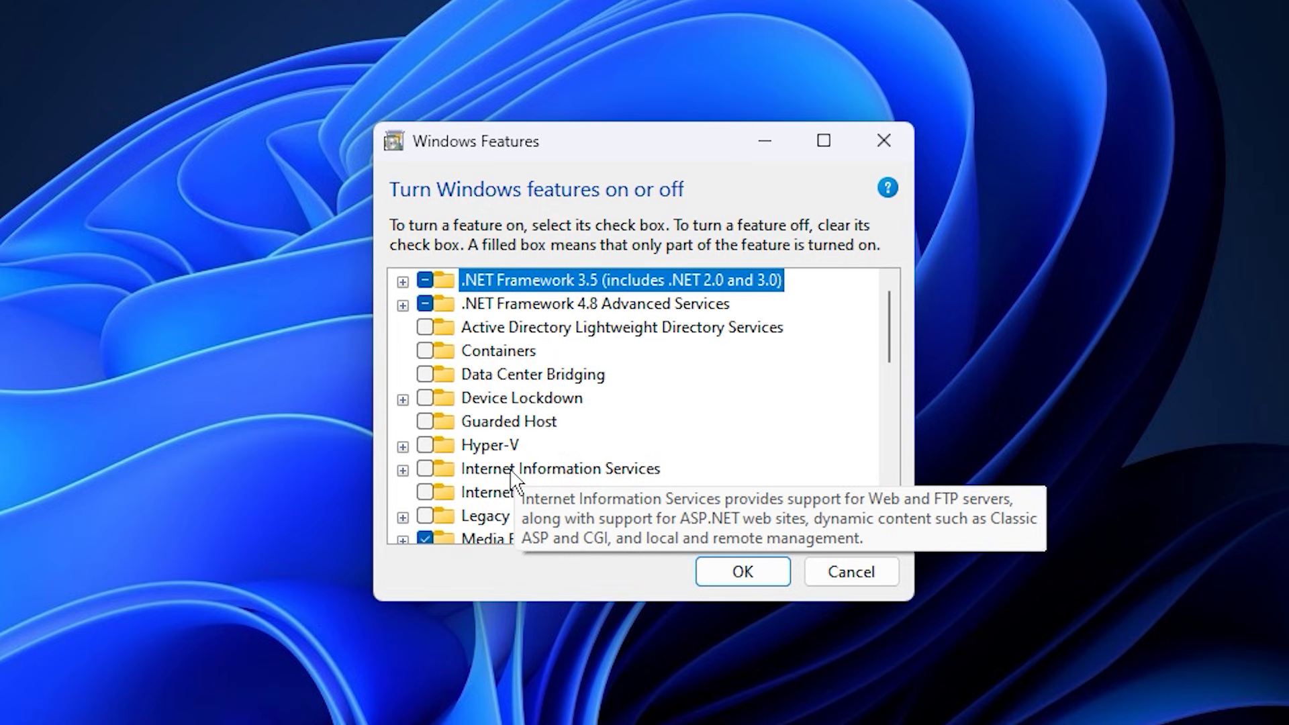
Step: Check the on/off state of Hyper-V, both Internet Information Services entries, Microsoft XPS Document Writer, and Print and Document Services
left_click(497, 451)
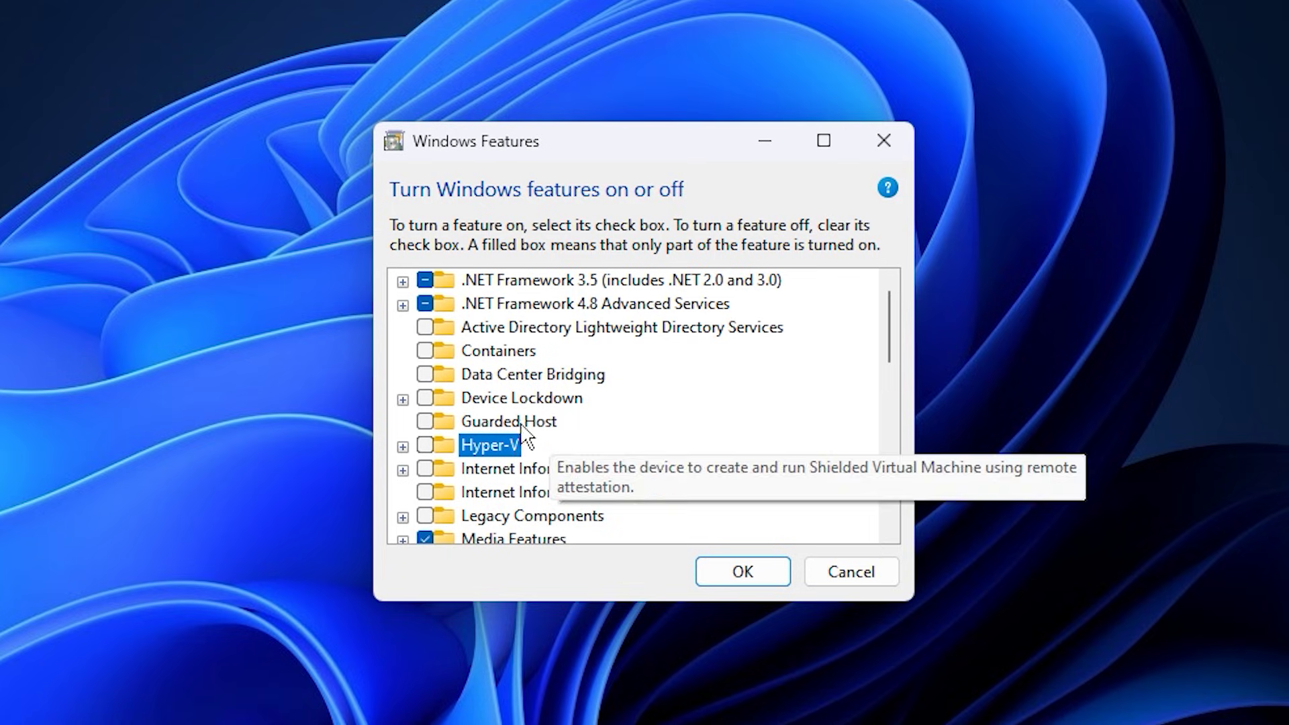
scroll(538, 454, "down", 1)
left_click(541, 452)
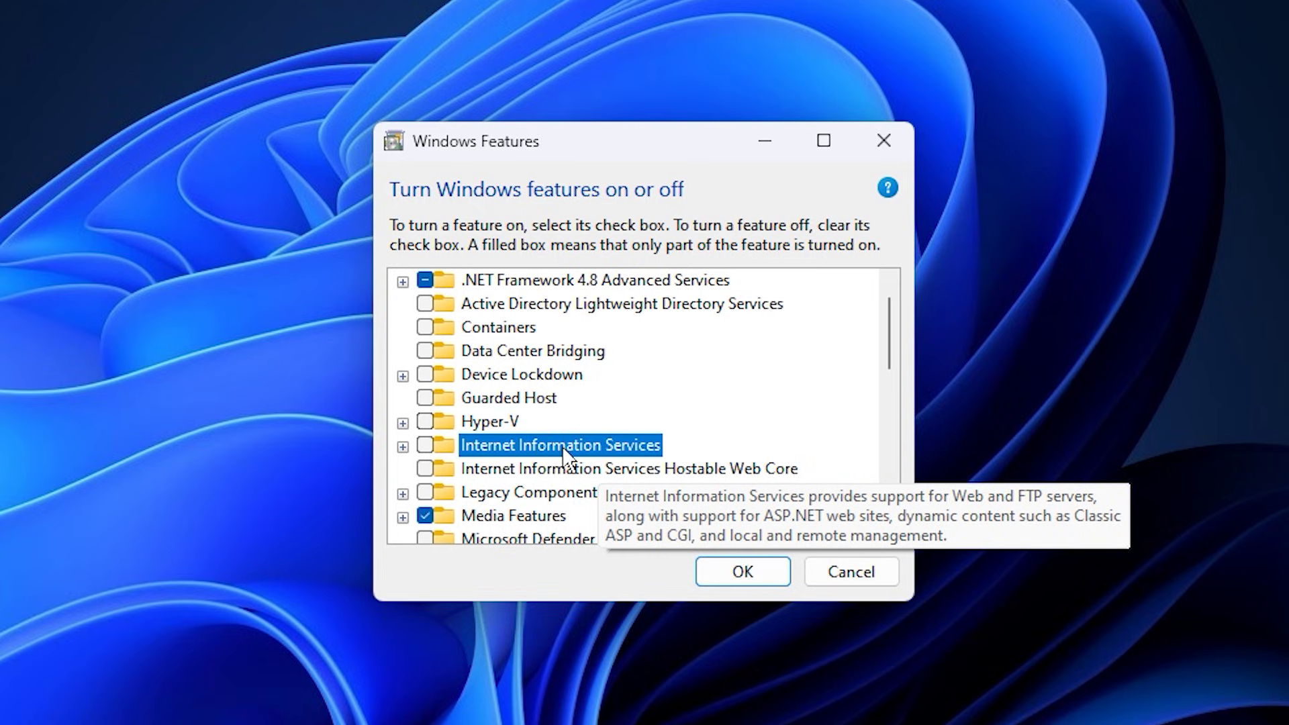
left_click(597, 470)
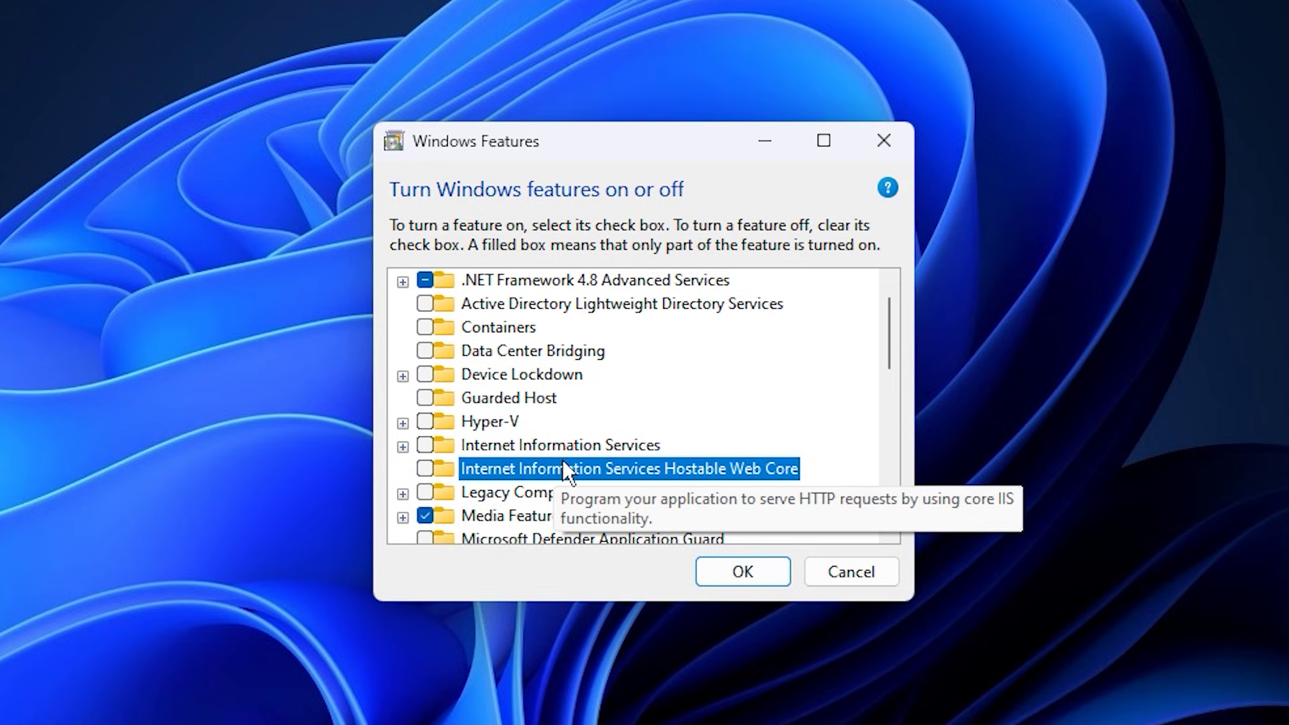
scroll(563, 463, "down", 4)
scroll(557, 490, "down", 2)
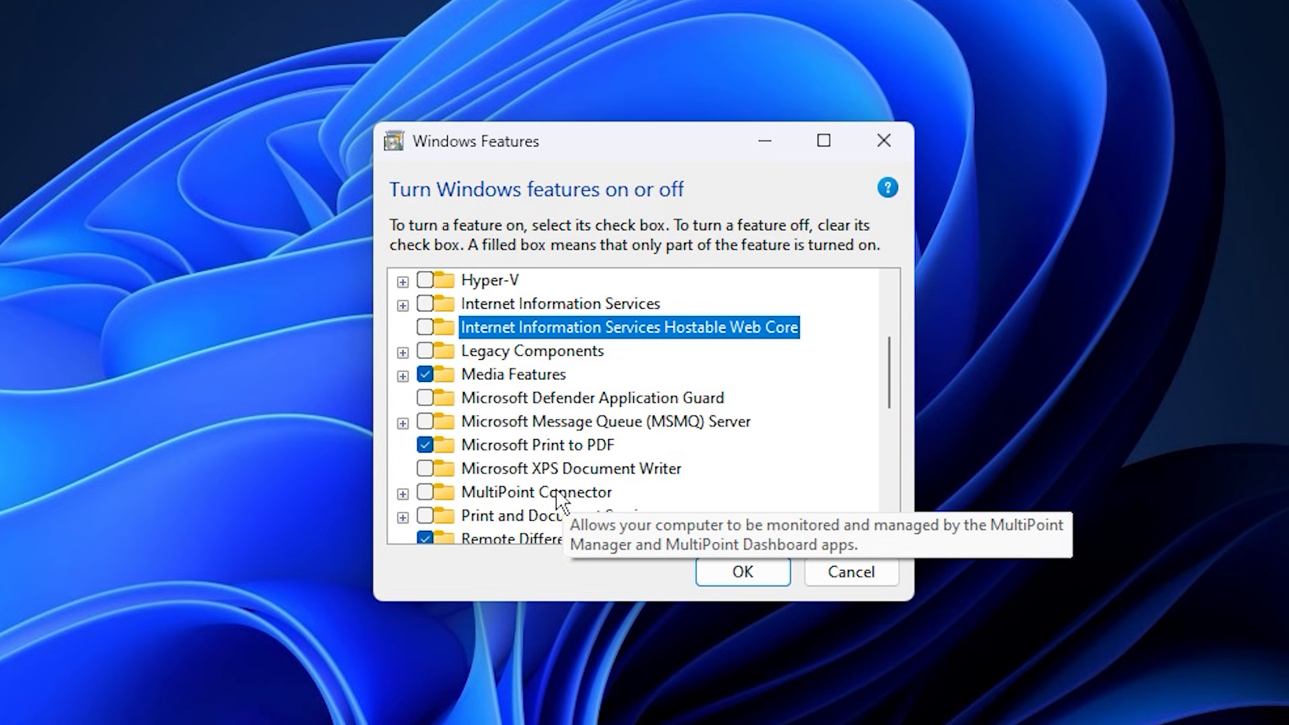
left_click(570, 468)
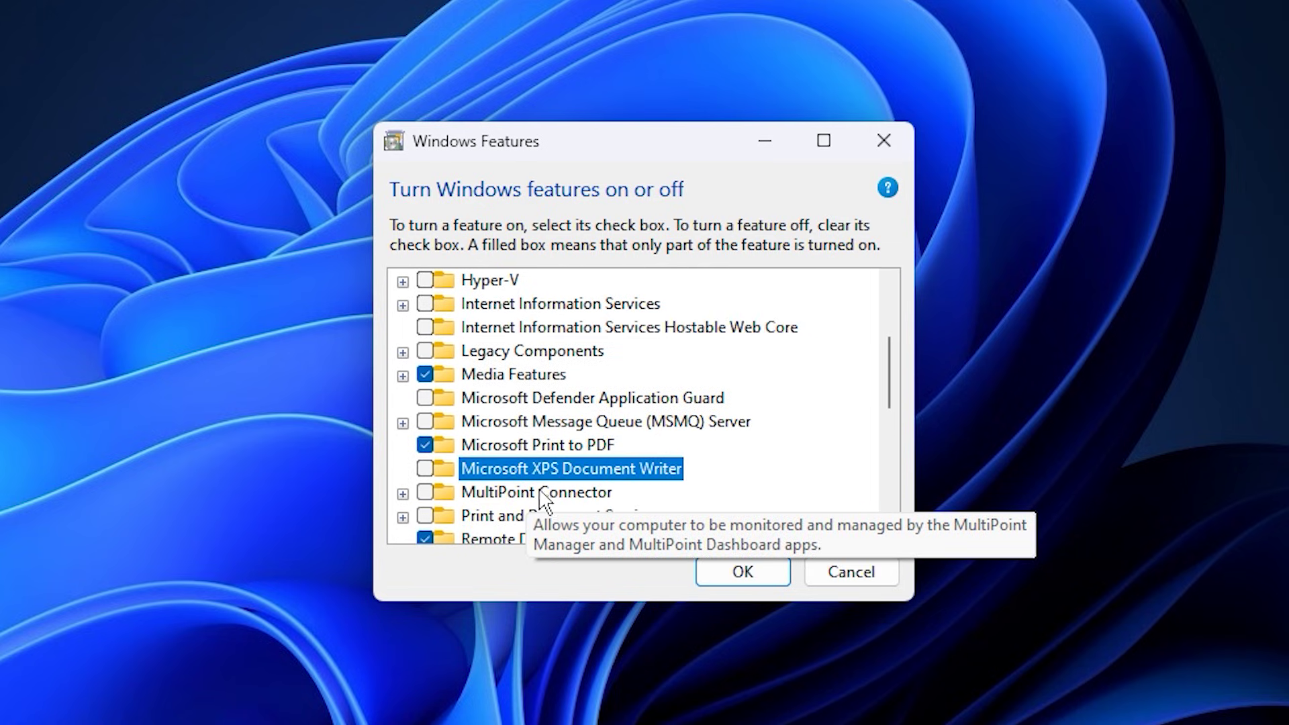
scroll(548, 502, "down", 1)
left_click(550, 494)
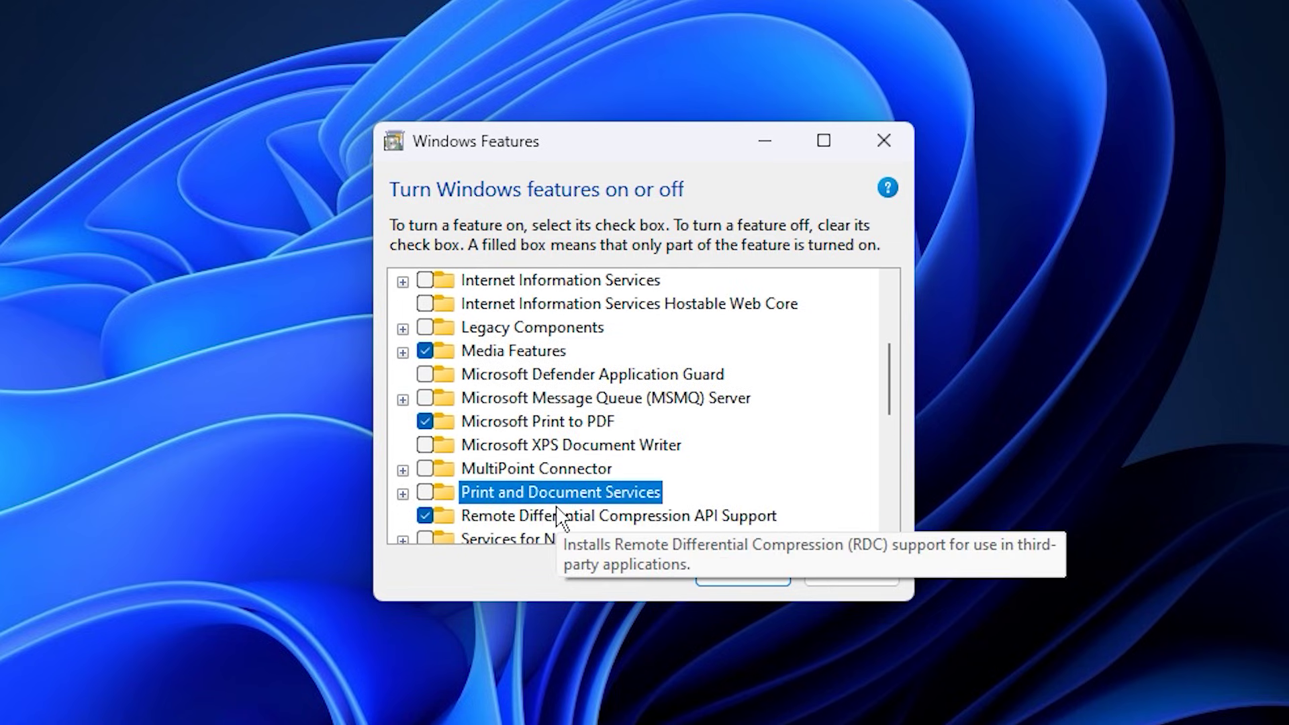
Step: Check the on/off state of Simple TCPIP services, Telnet Client, TFTP Client and SMB 1.0/CIFS File Sharing Support
scroll(588, 495, "down", 4)
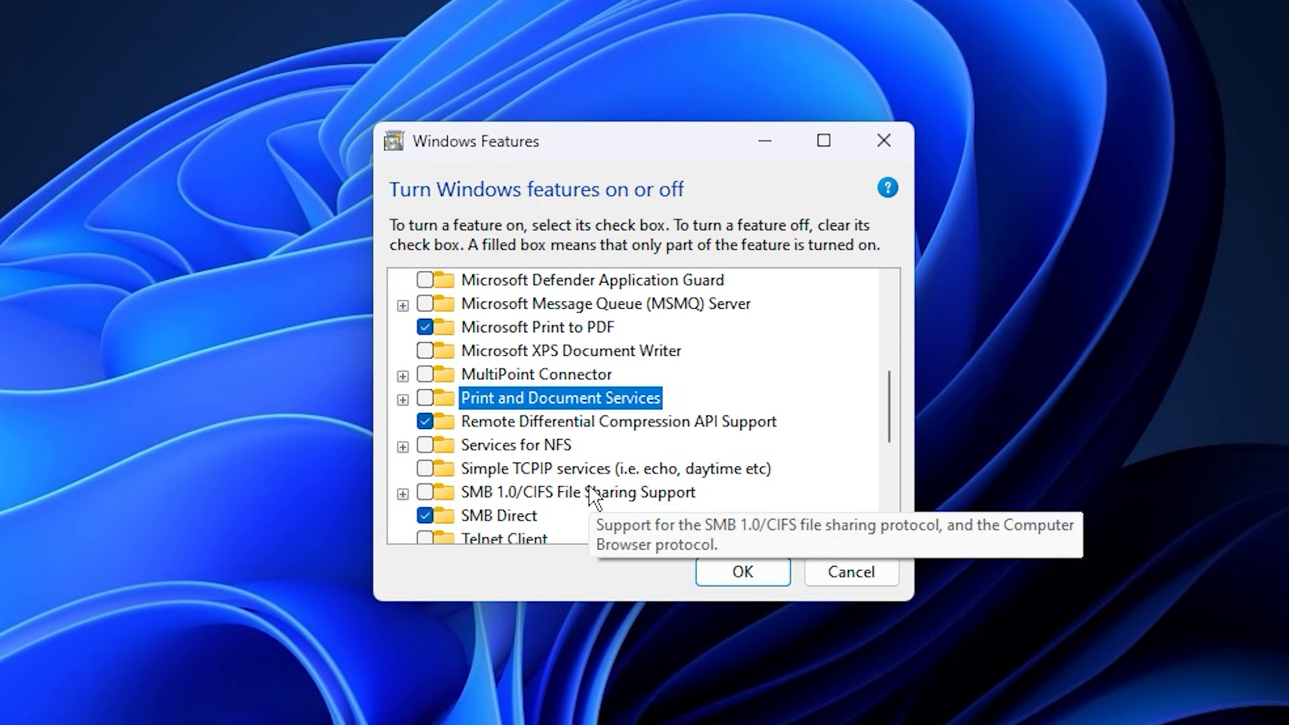
scroll(591, 497, "down", 1)
left_click(582, 457)
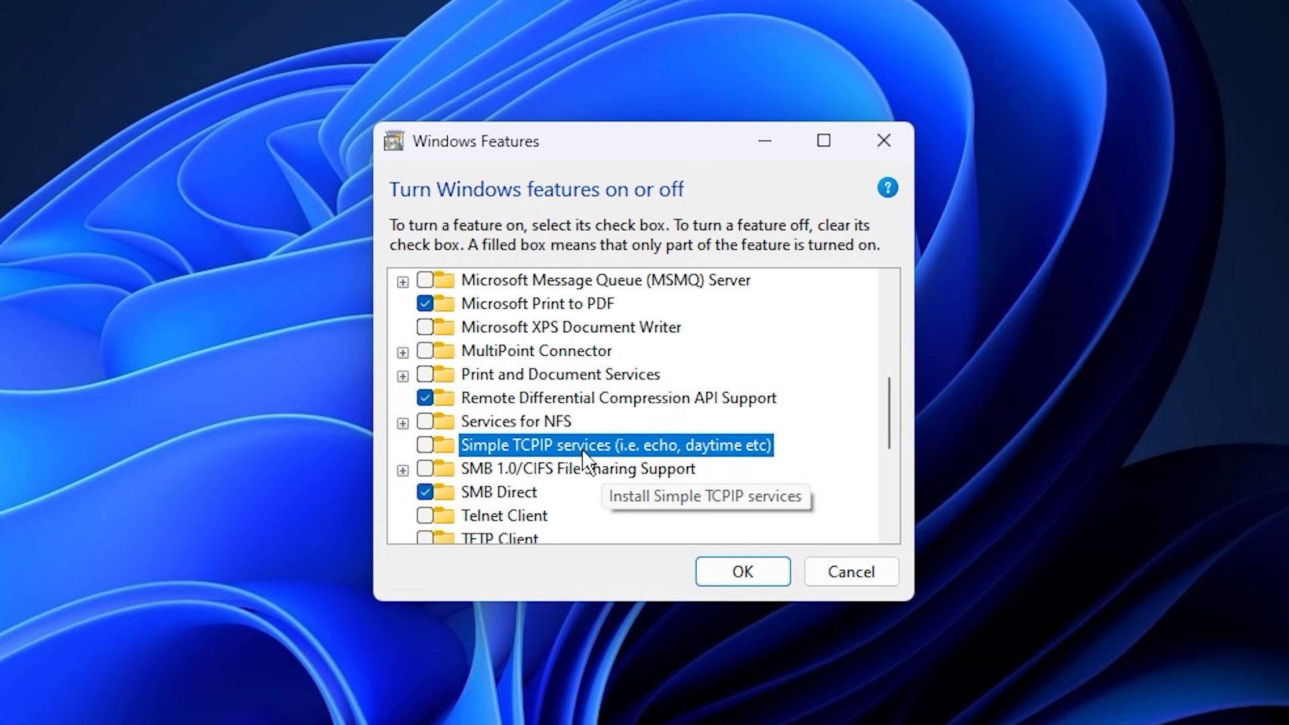
scroll(568, 473, "down", 1)
left_click(511, 494)
left_click(508, 518)
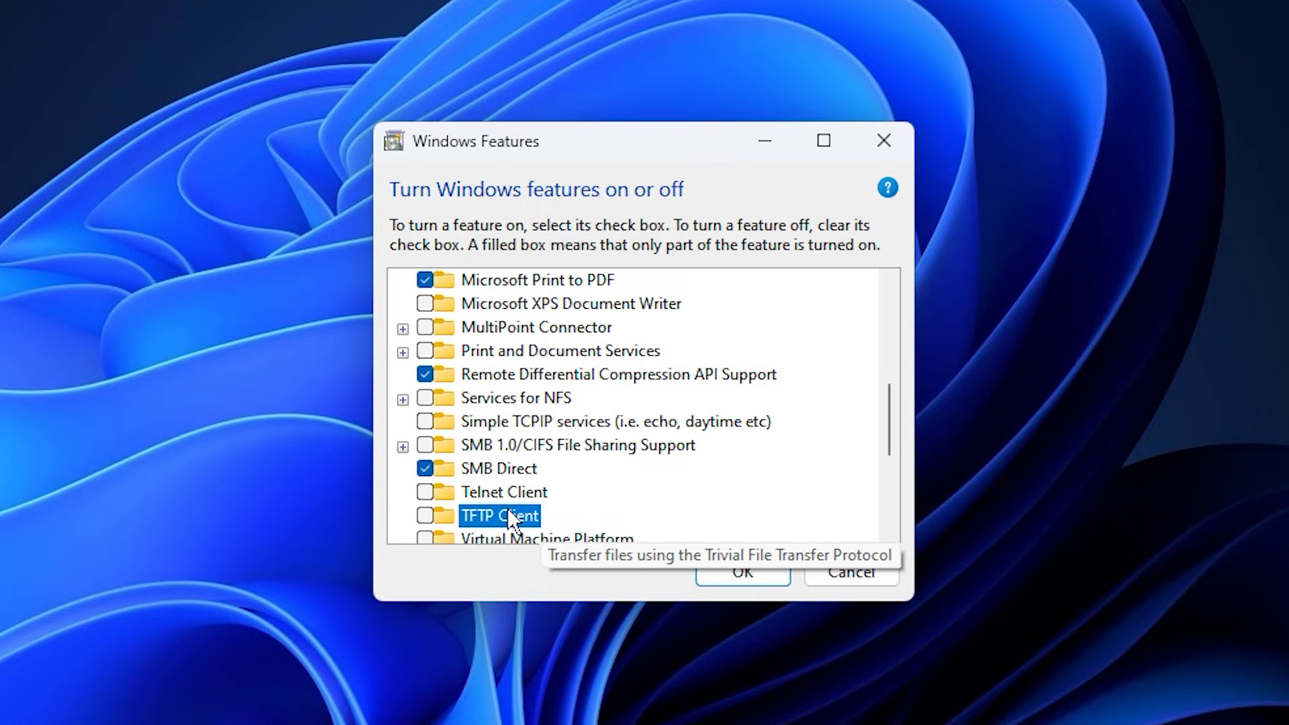
left_click(543, 445)
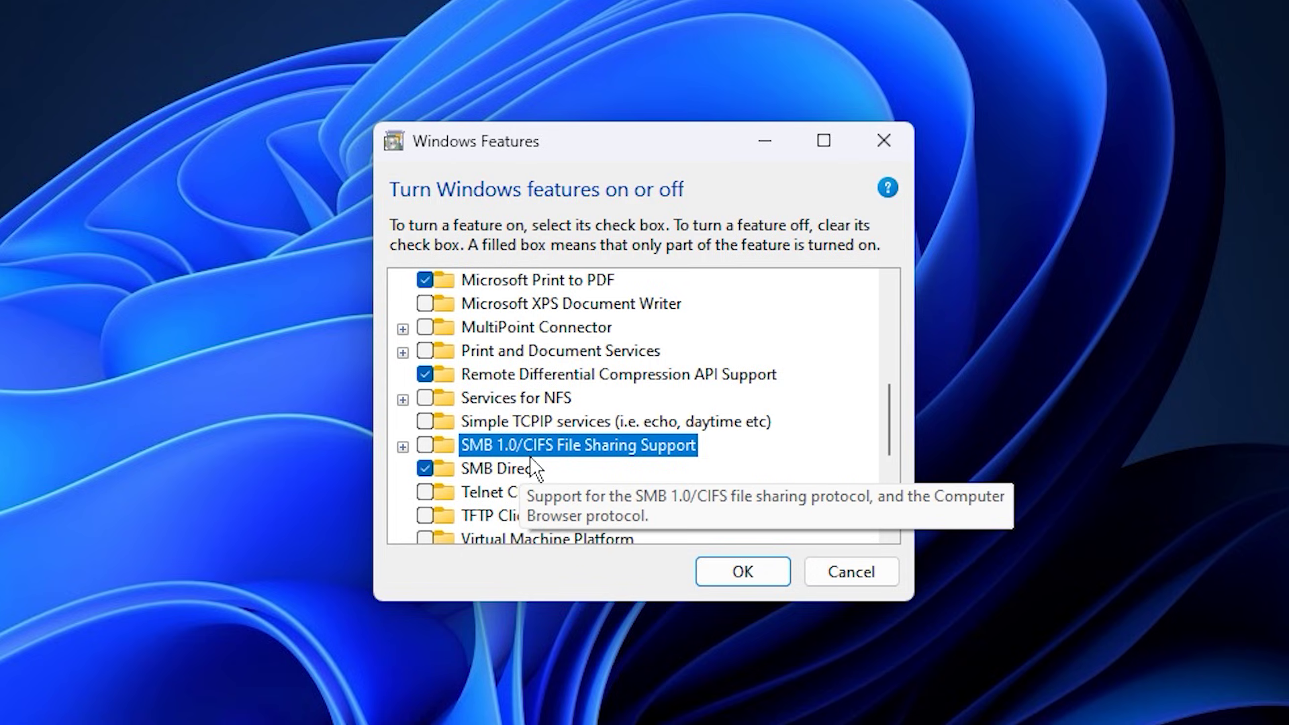
scroll(558, 448, "down", 1)
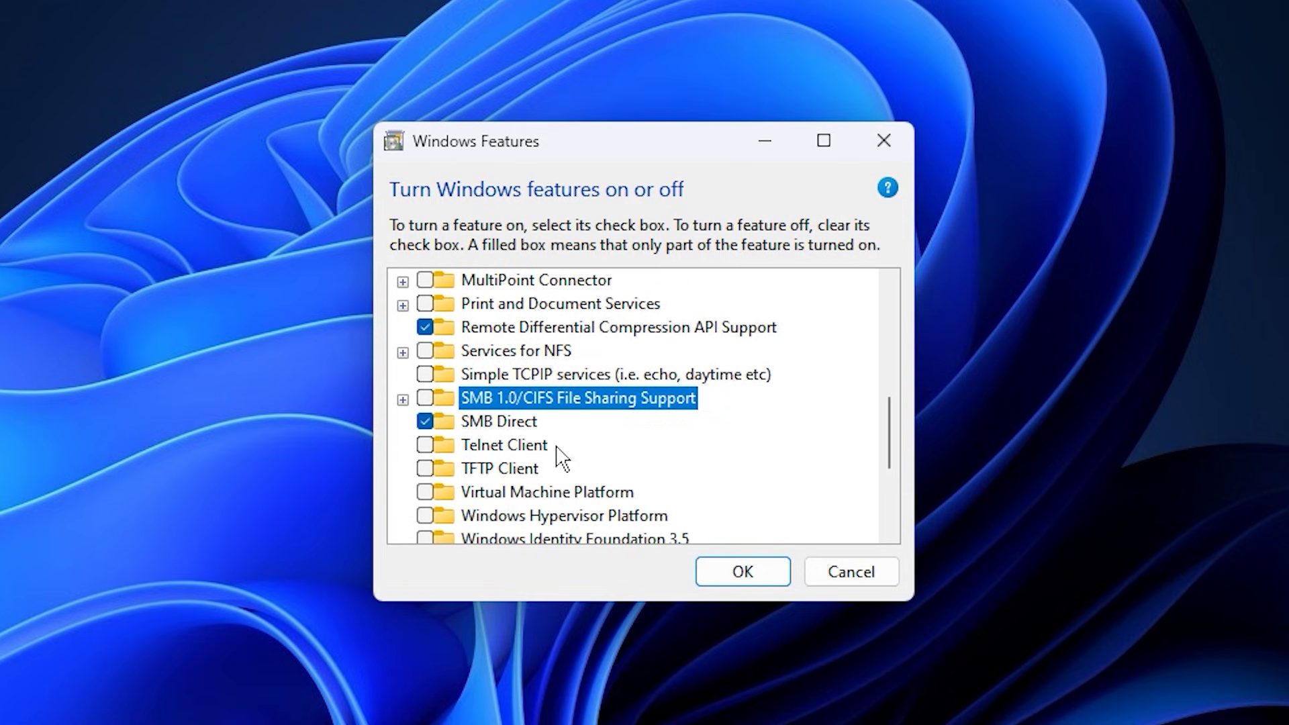
scroll(558, 448, "down", 2)
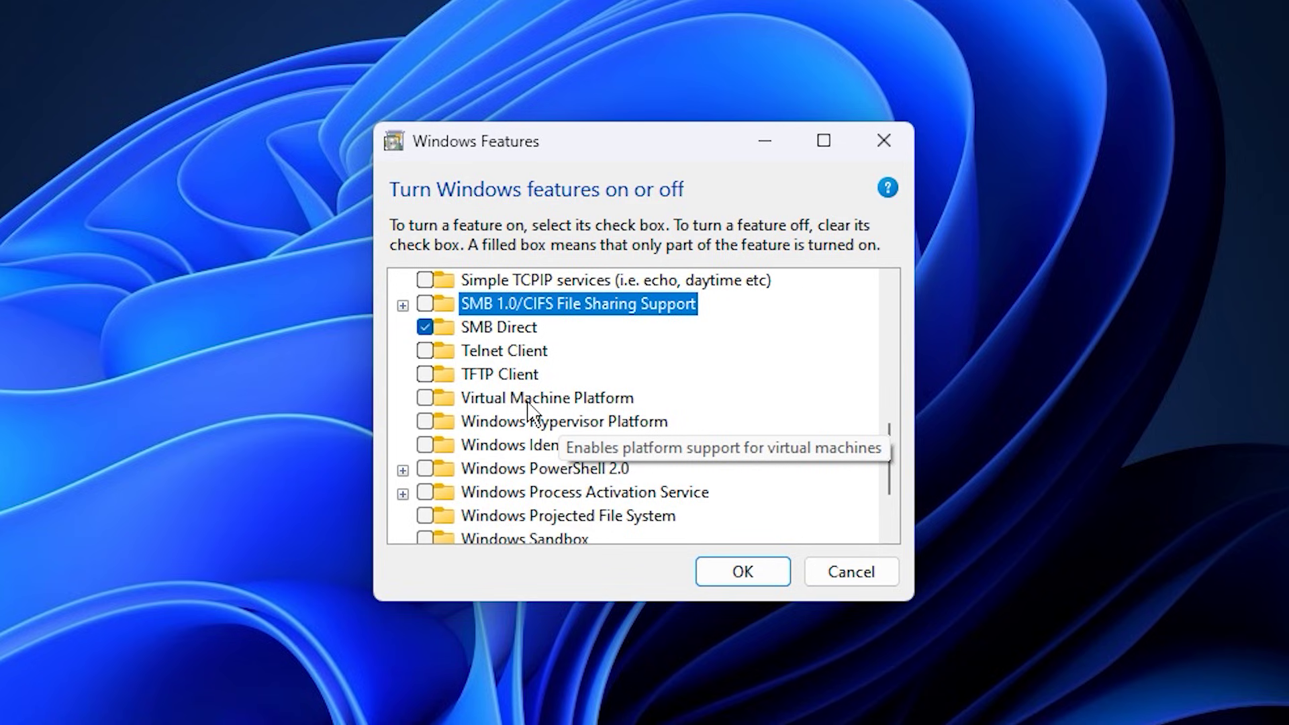
Step: Check the features from Virtual Machine Platform and Windows Hypervisor Platform down to Work Folders Client, and recheck the earlier entries
left_click(528, 400)
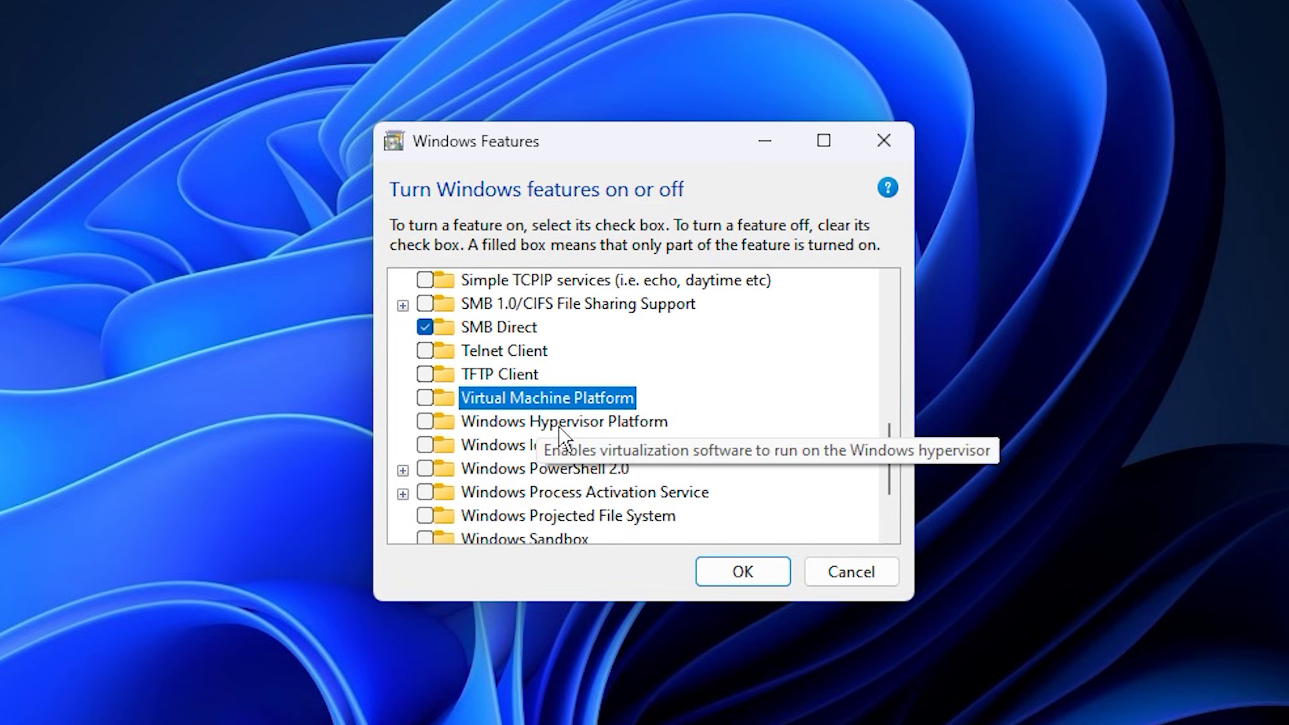
left_click(559, 428)
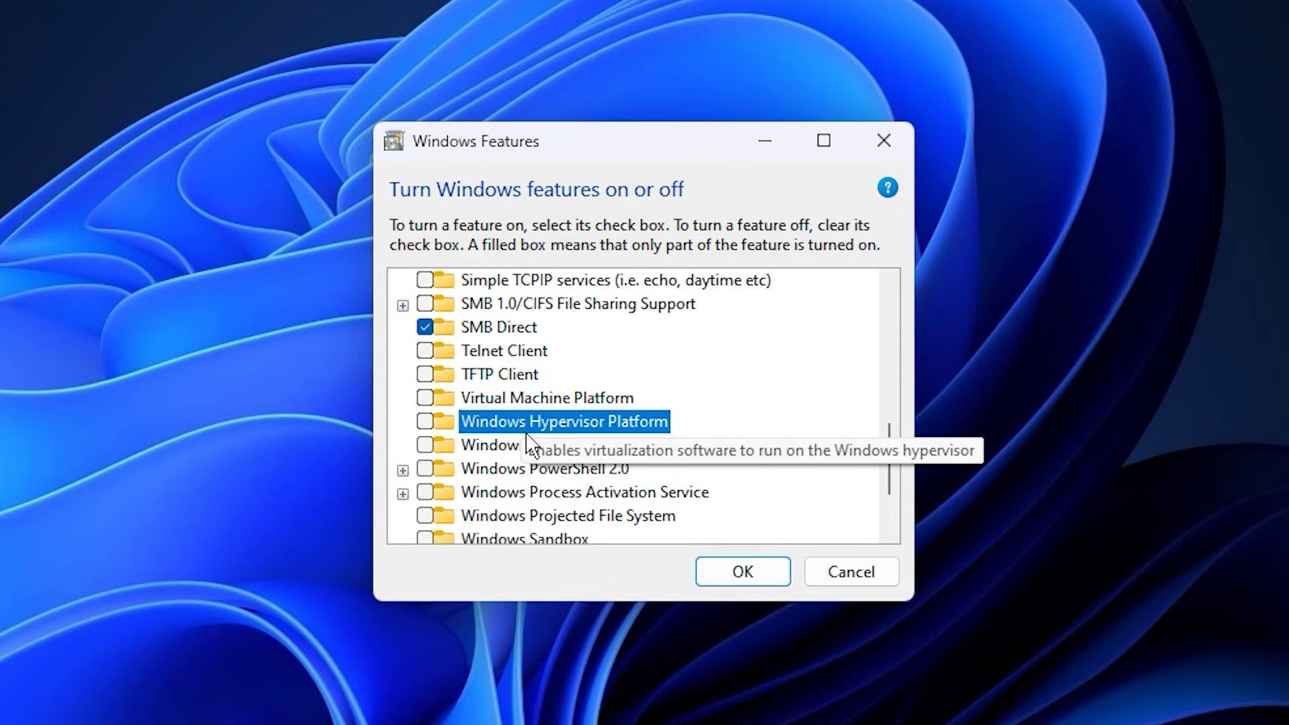
left_click(547, 477)
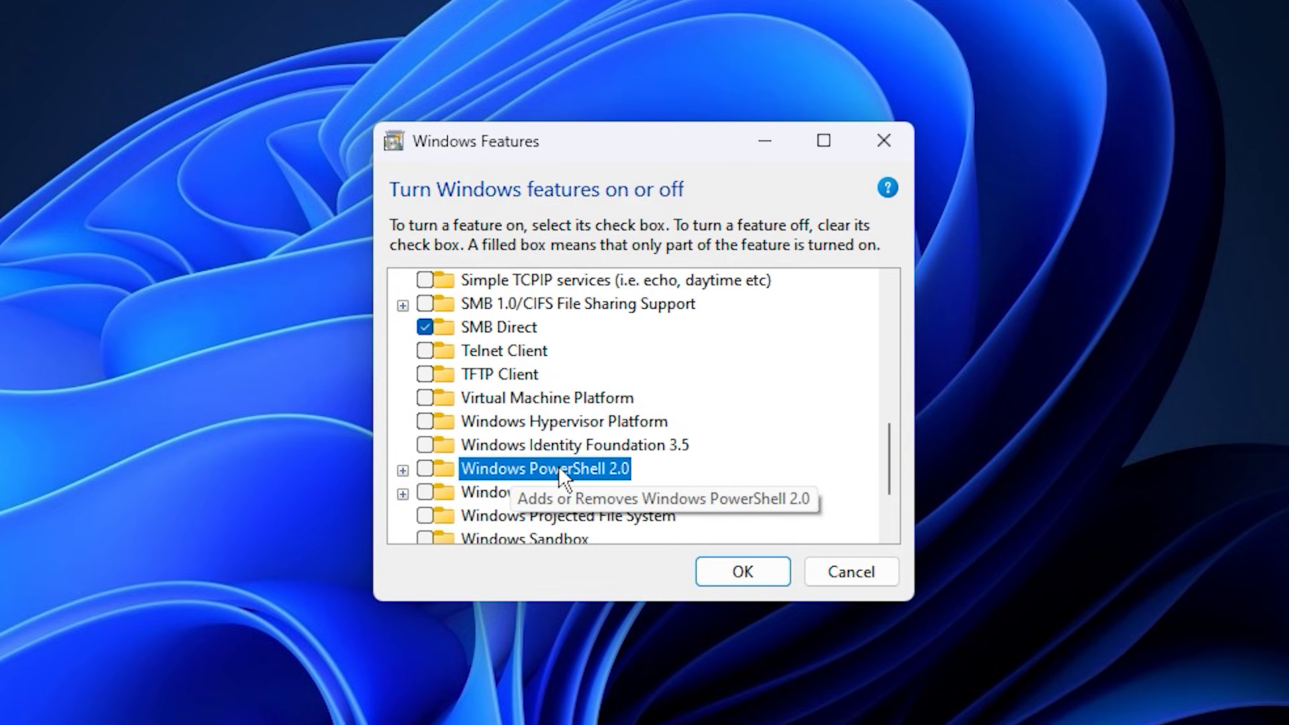
scroll(559, 468, "down", 1)
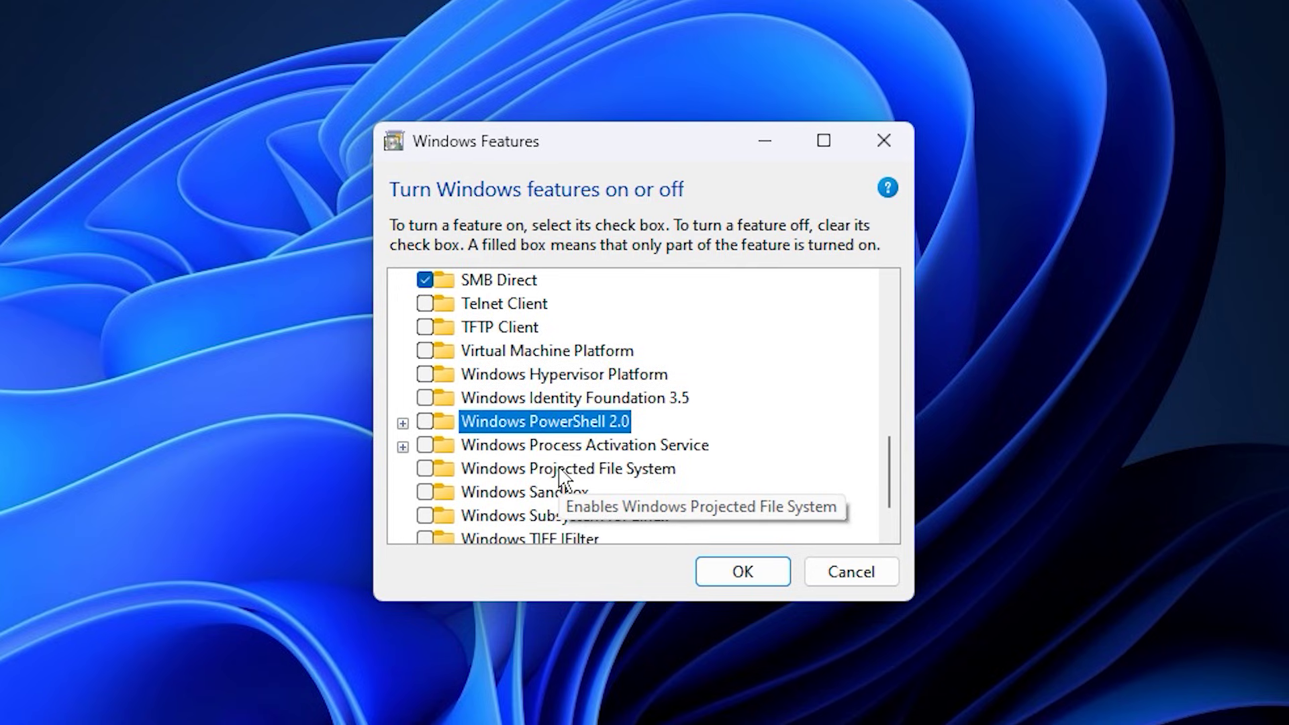
scroll(559, 474, "down", 1)
left_click(541, 446)
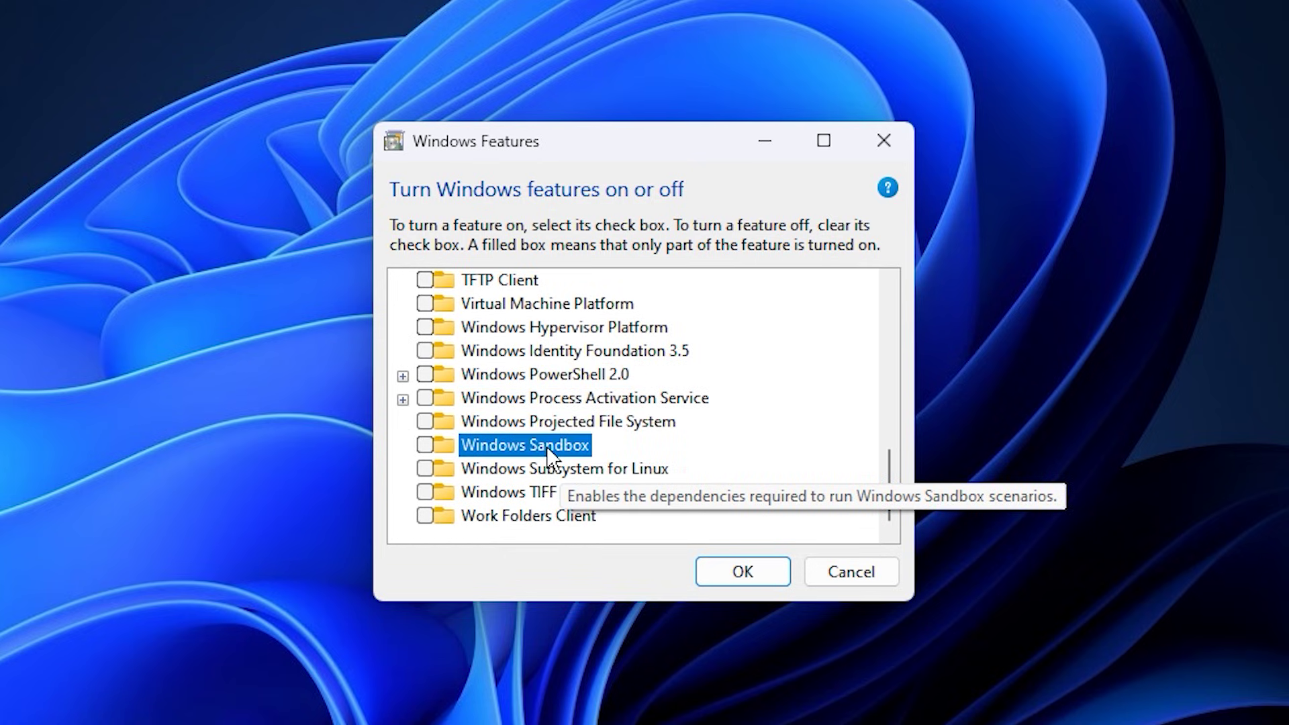
left_click(557, 473)
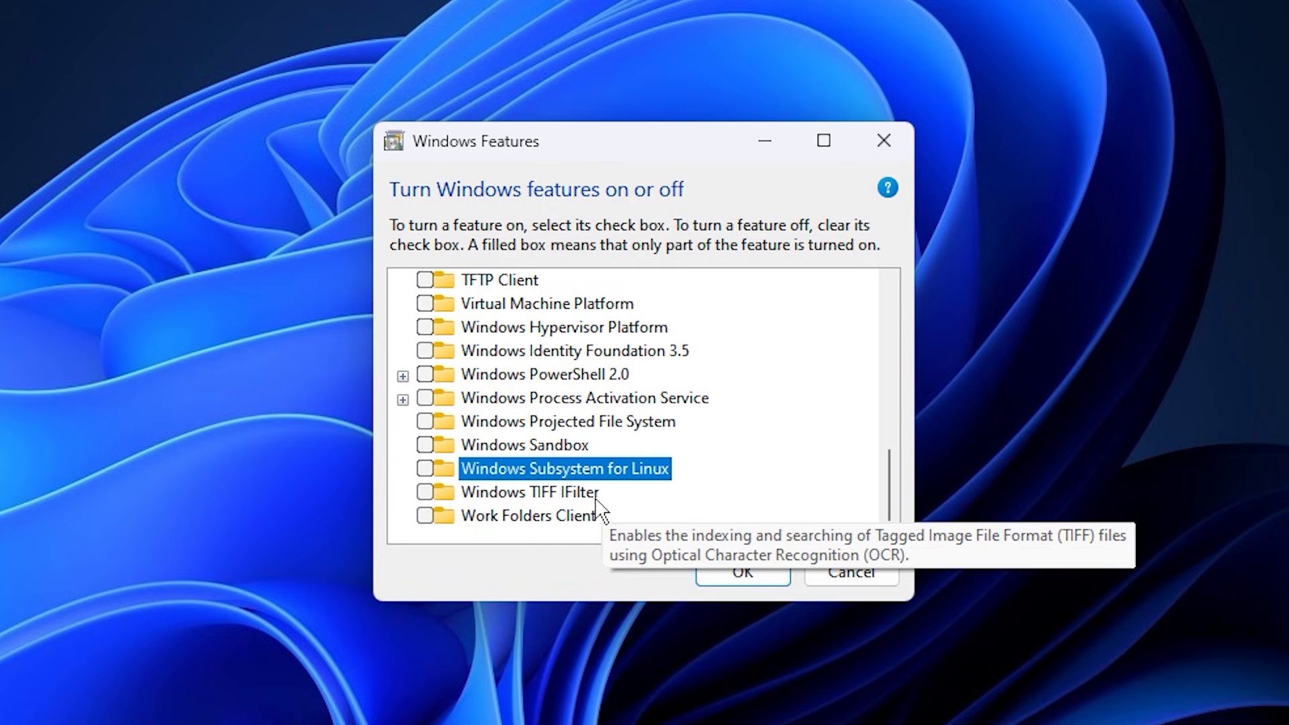
left_click(574, 512)
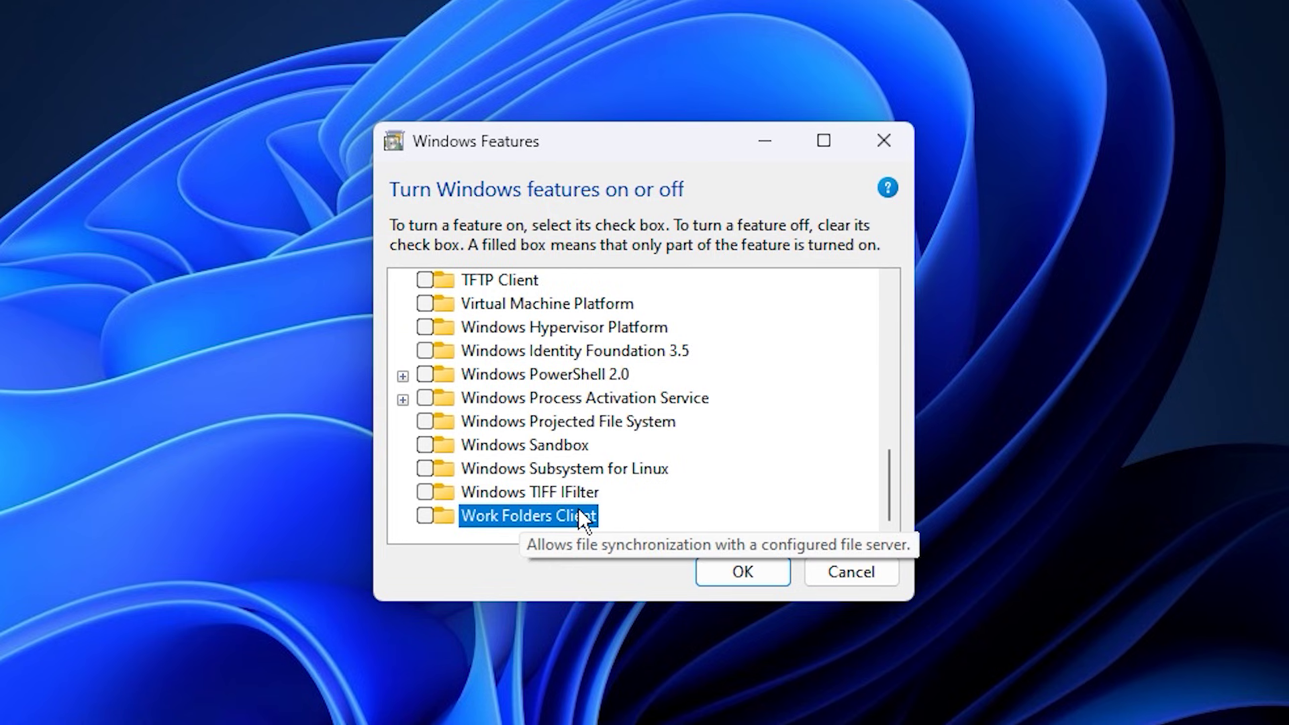
scroll(578, 509, "up", 3)
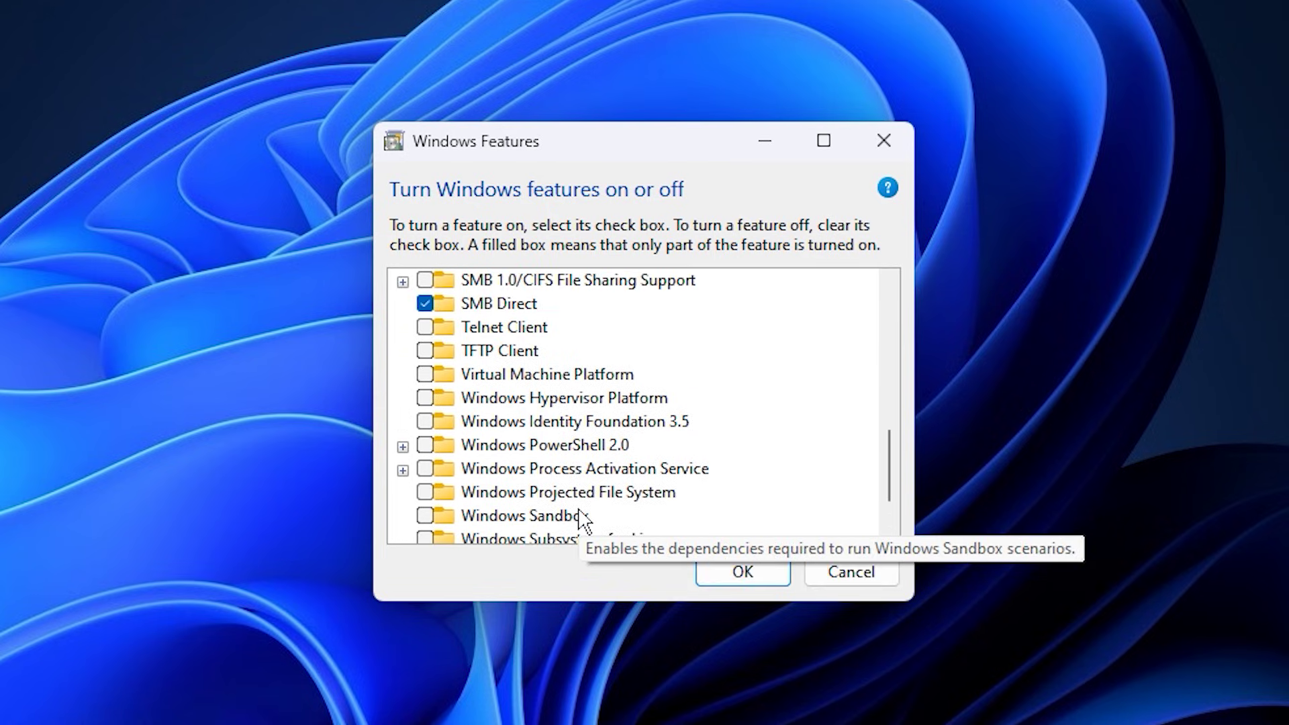
scroll(578, 519, "up", 5)
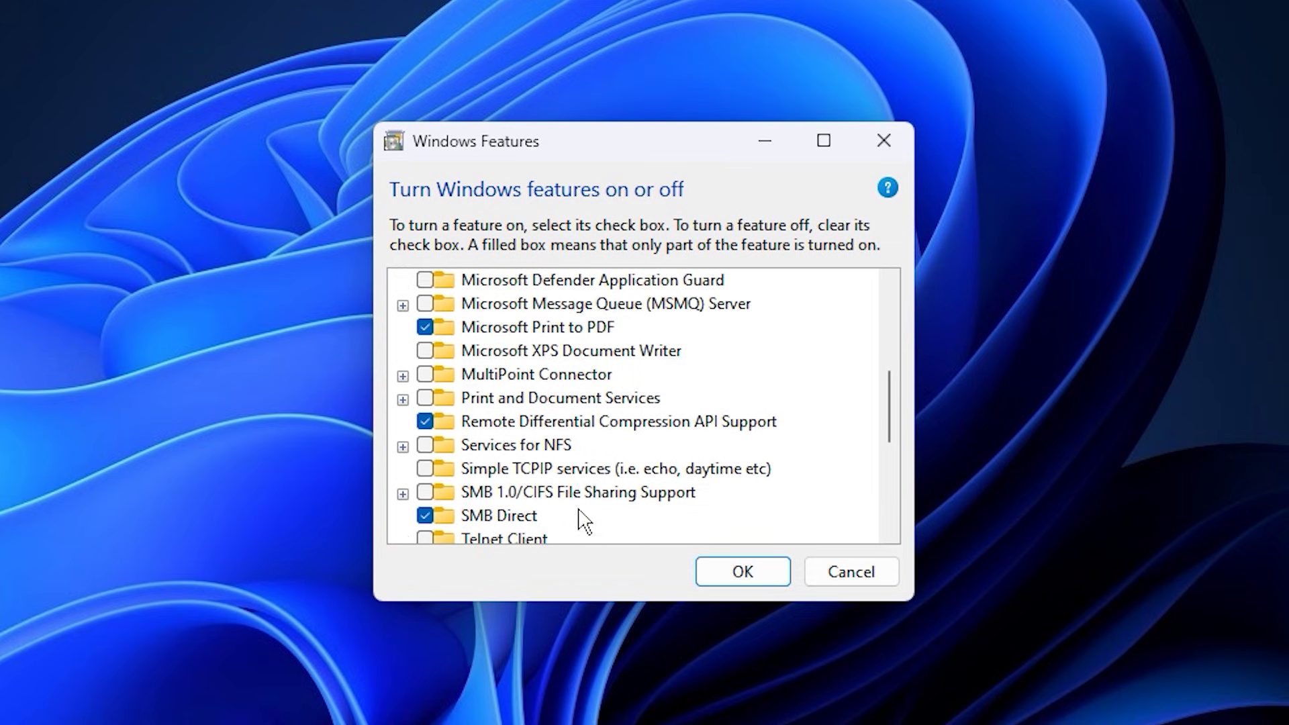
scroll(581, 520, "up", 3)
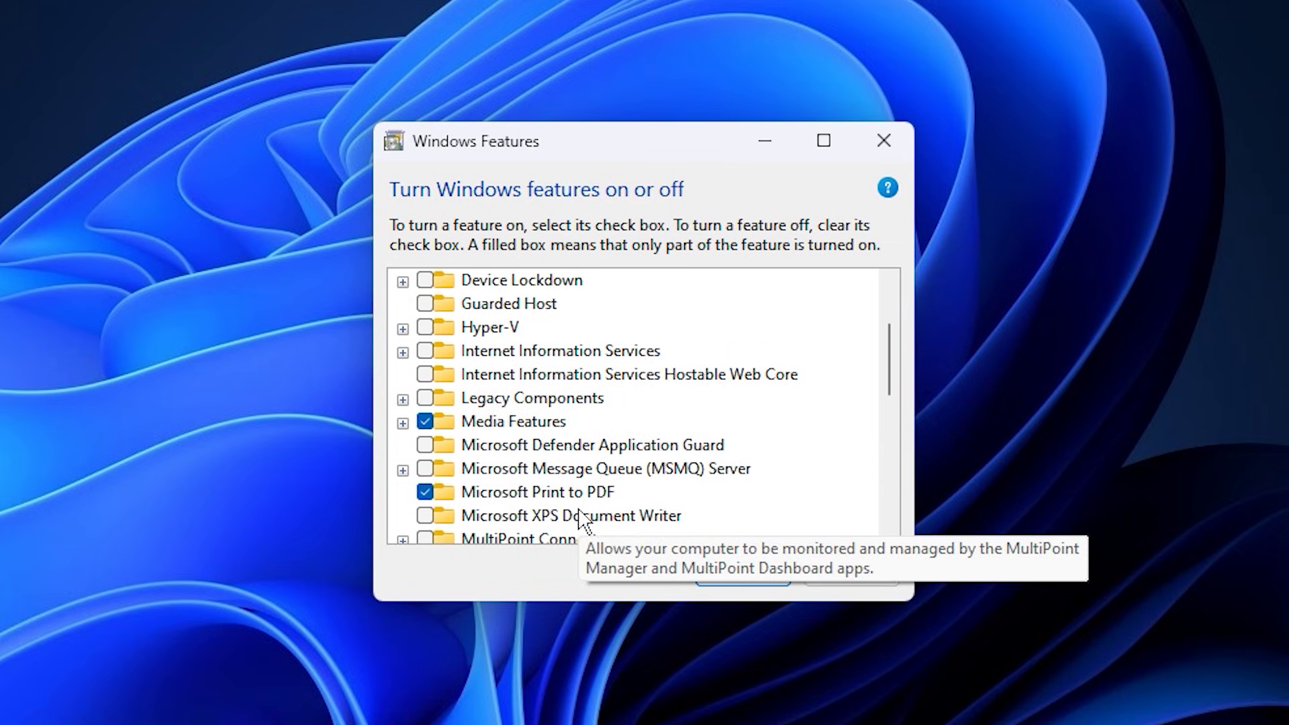
scroll(579, 511, "up", 1)
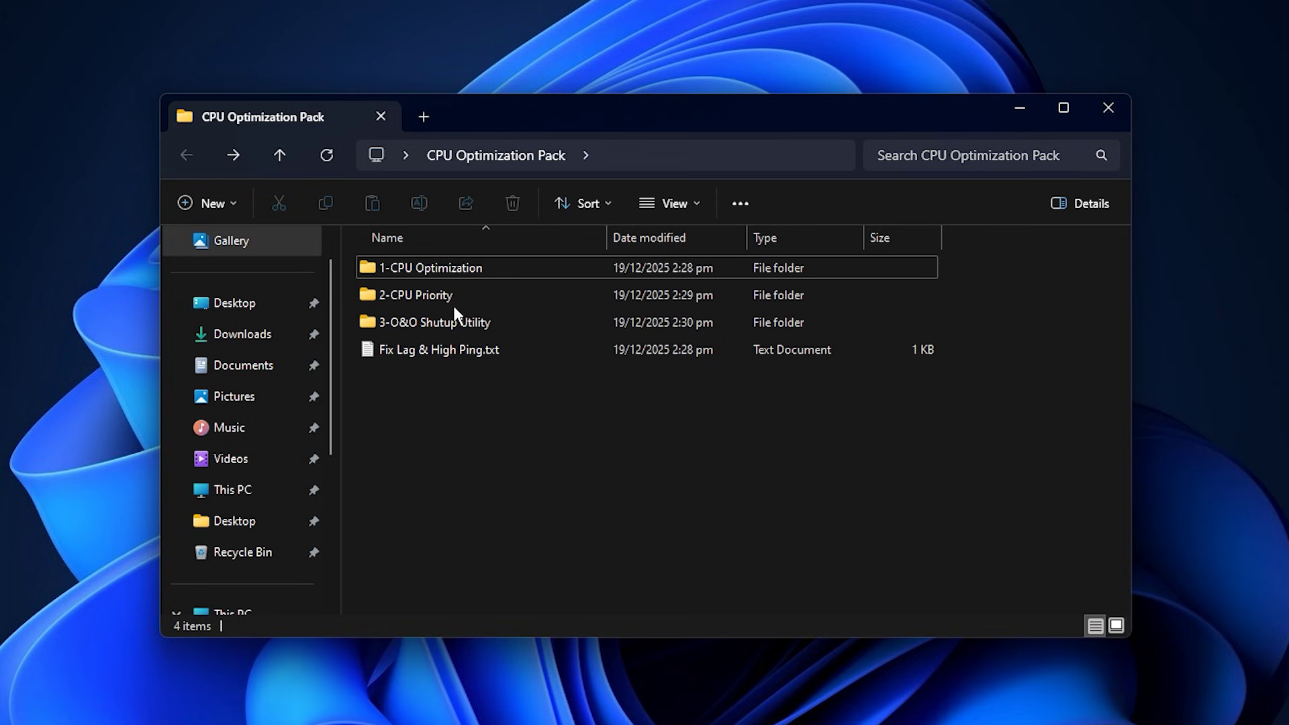
Step: View the registry files inside the 1-CPU Optimization folder and return to the CPU Optimization Pack folder
double_click(518, 272)
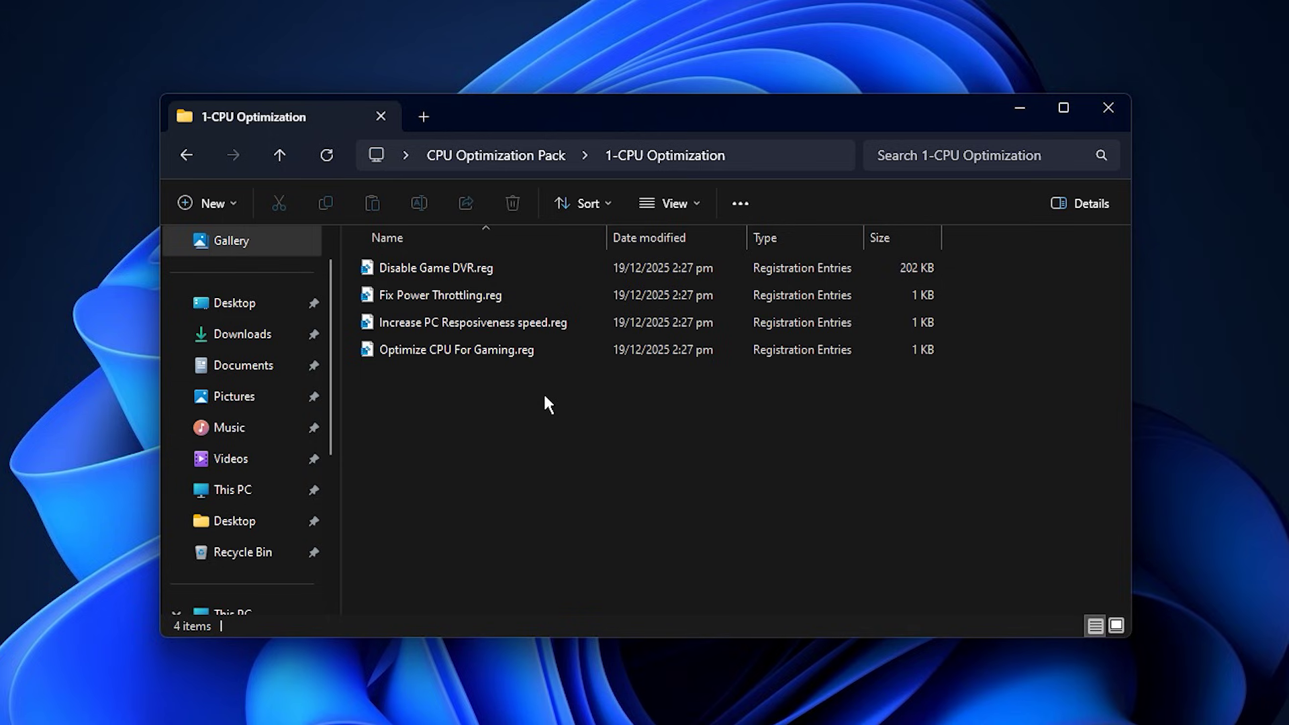
key("alt+Left")
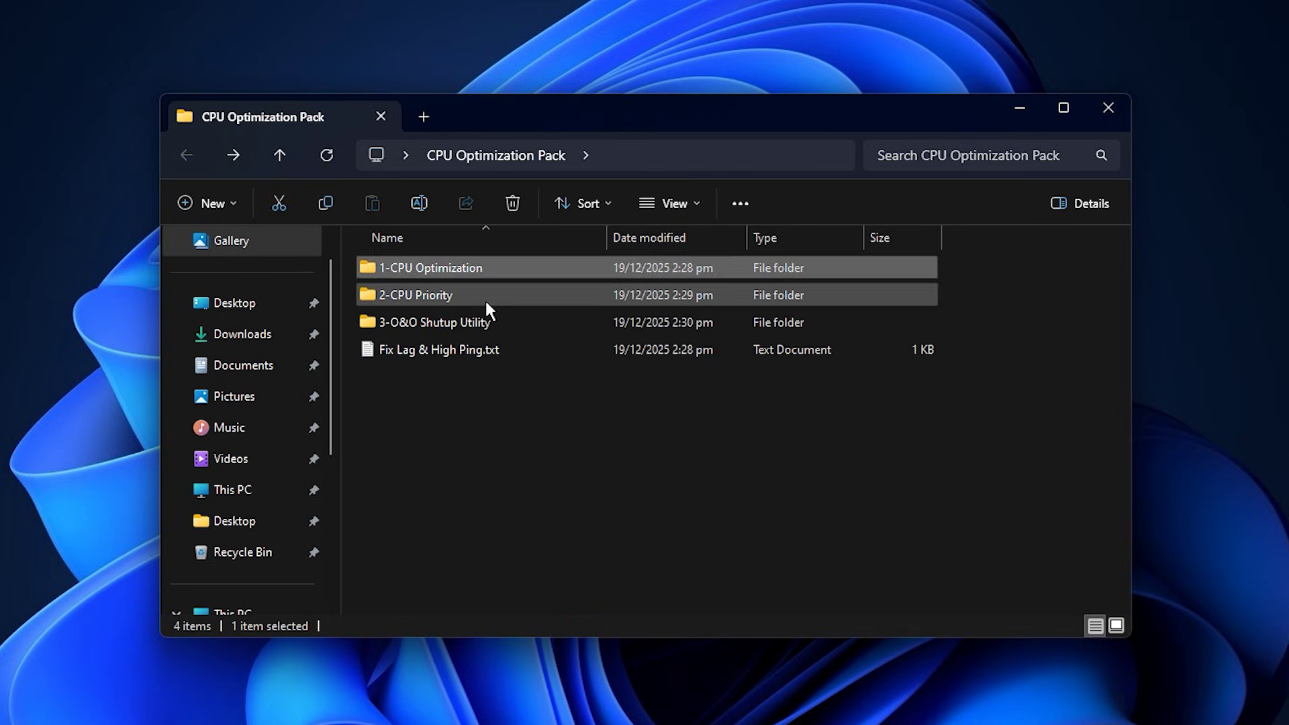
Step: Open the 2-CPU Priority folder, inspect Intel Priority.reg in its INTEL subfolder, and return to 2-CPU Priority
double_click(486, 299)
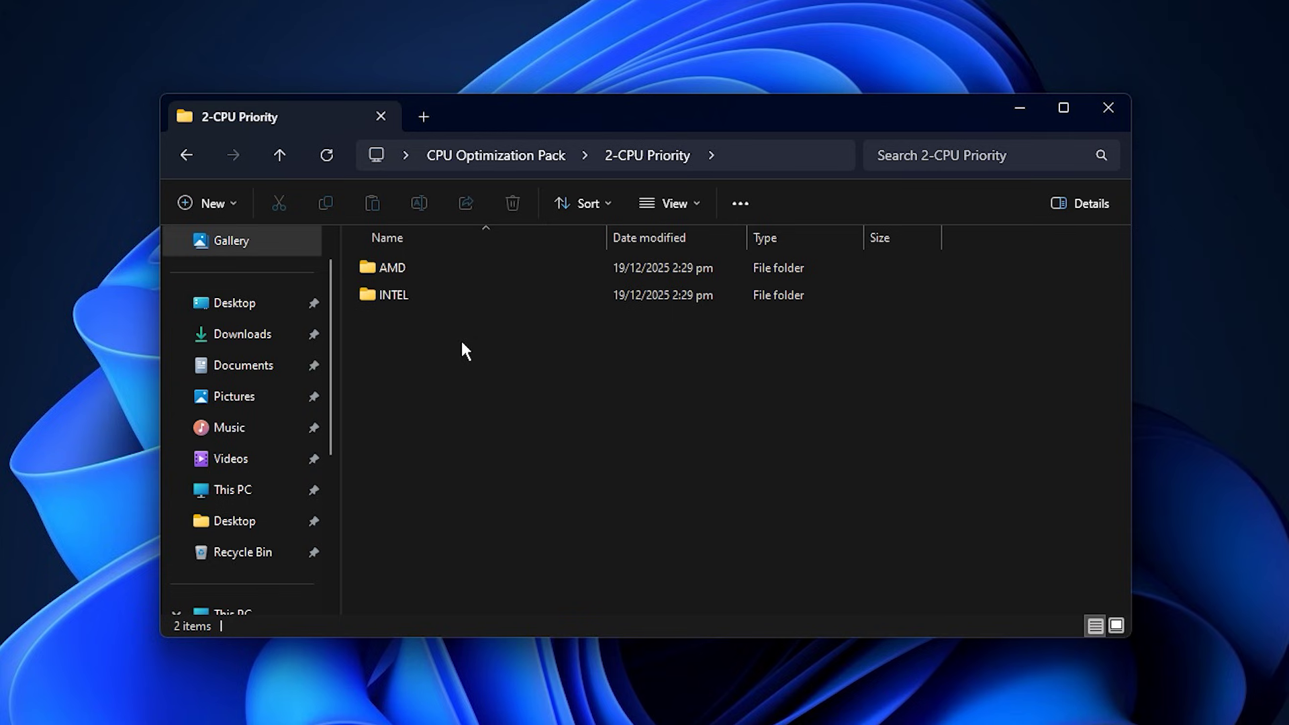
left_click(446, 299)
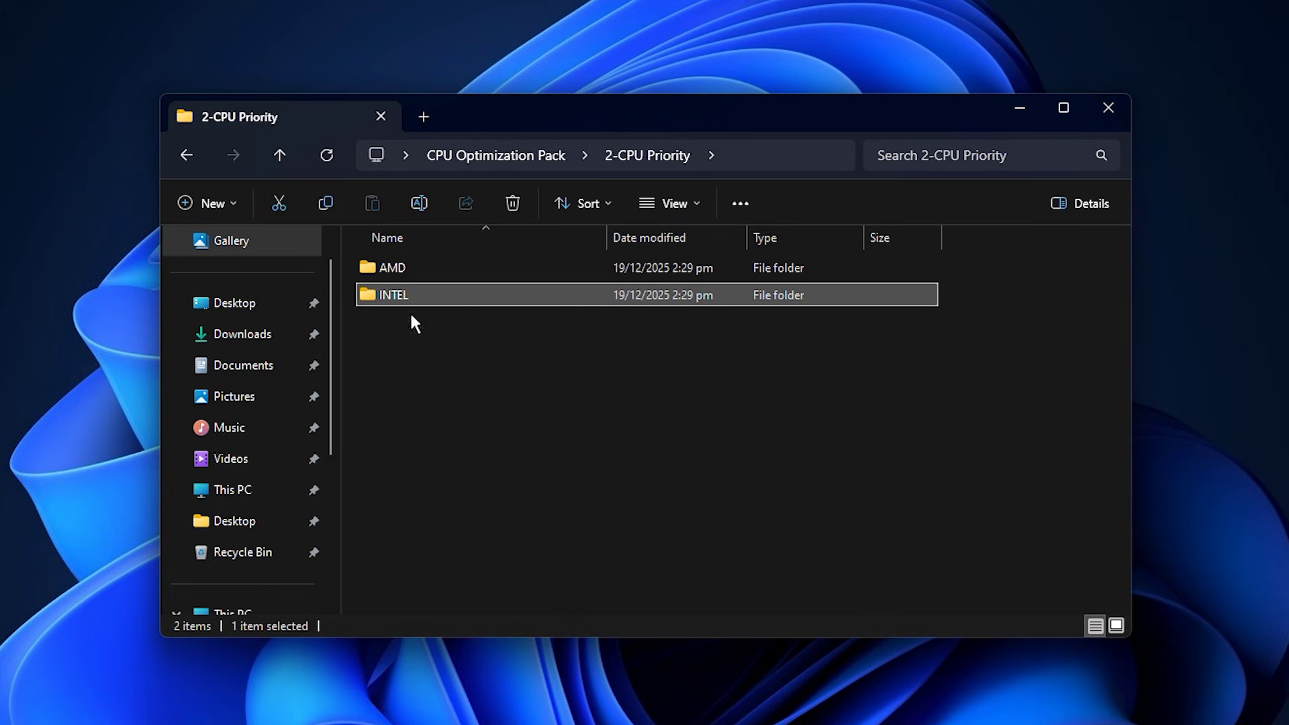
left_click(441, 271)
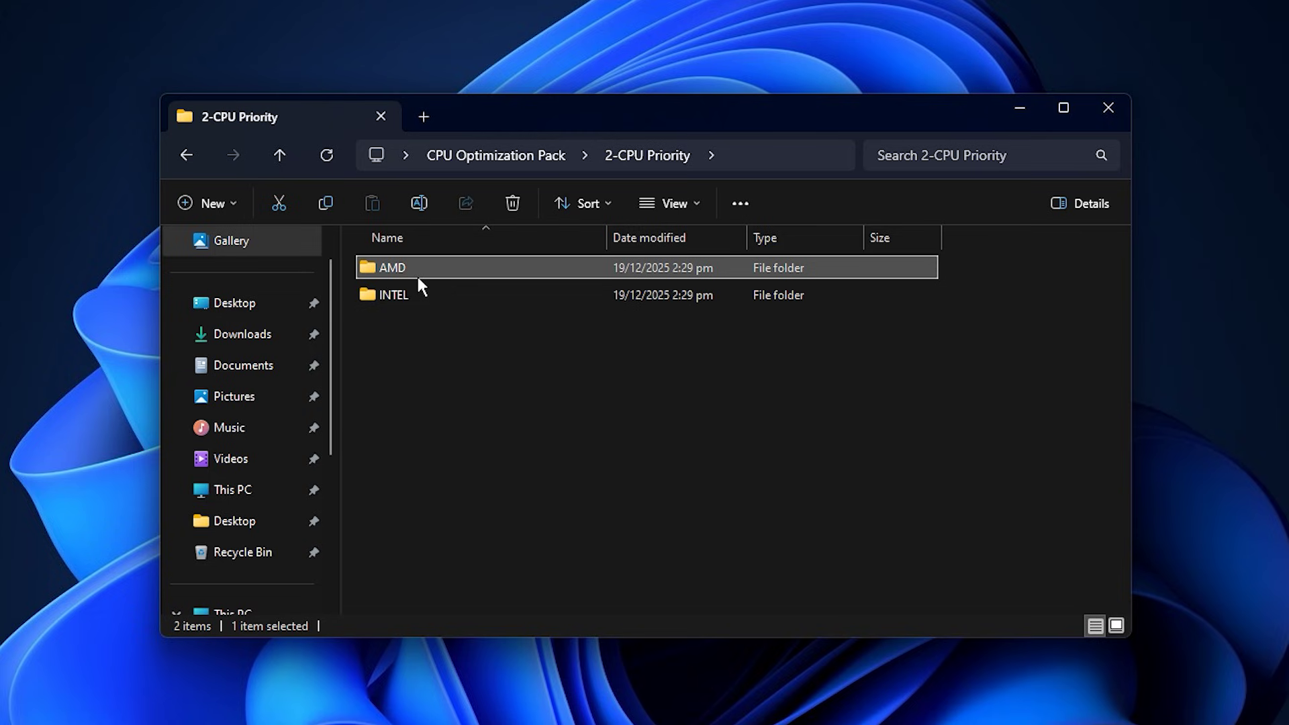
double_click(435, 299)
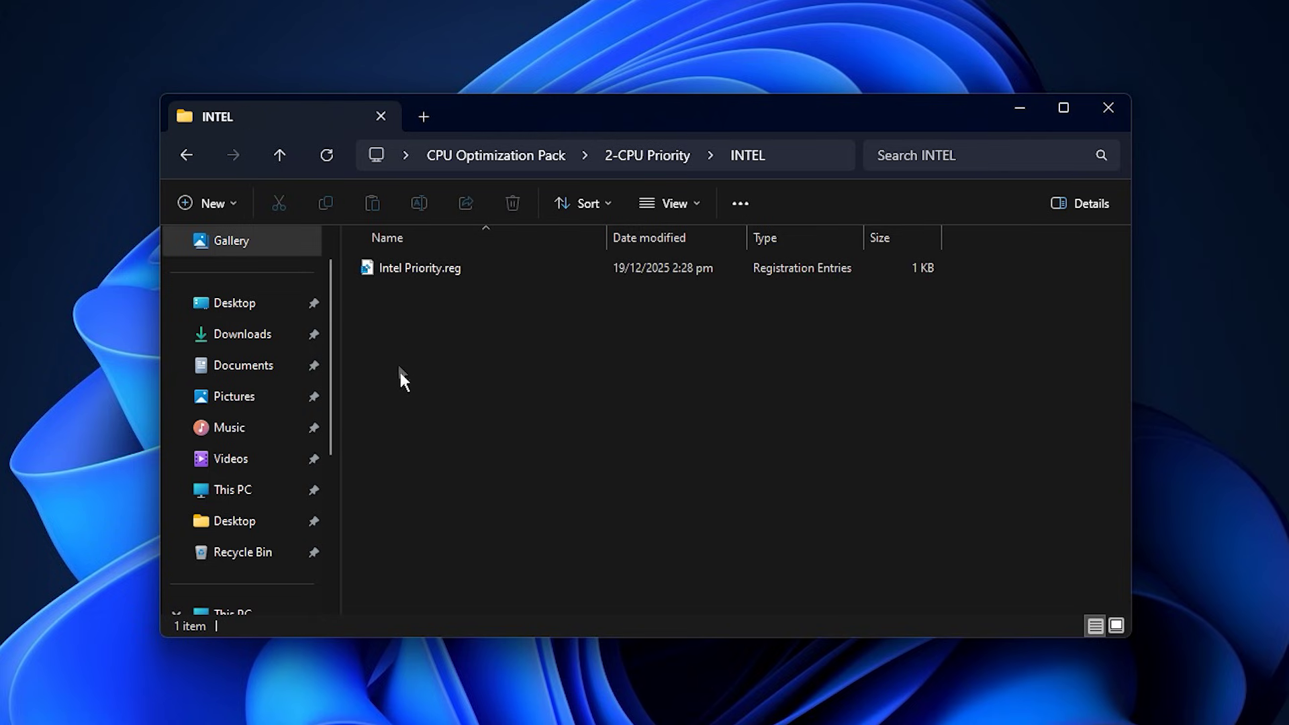
left_click(423, 276)
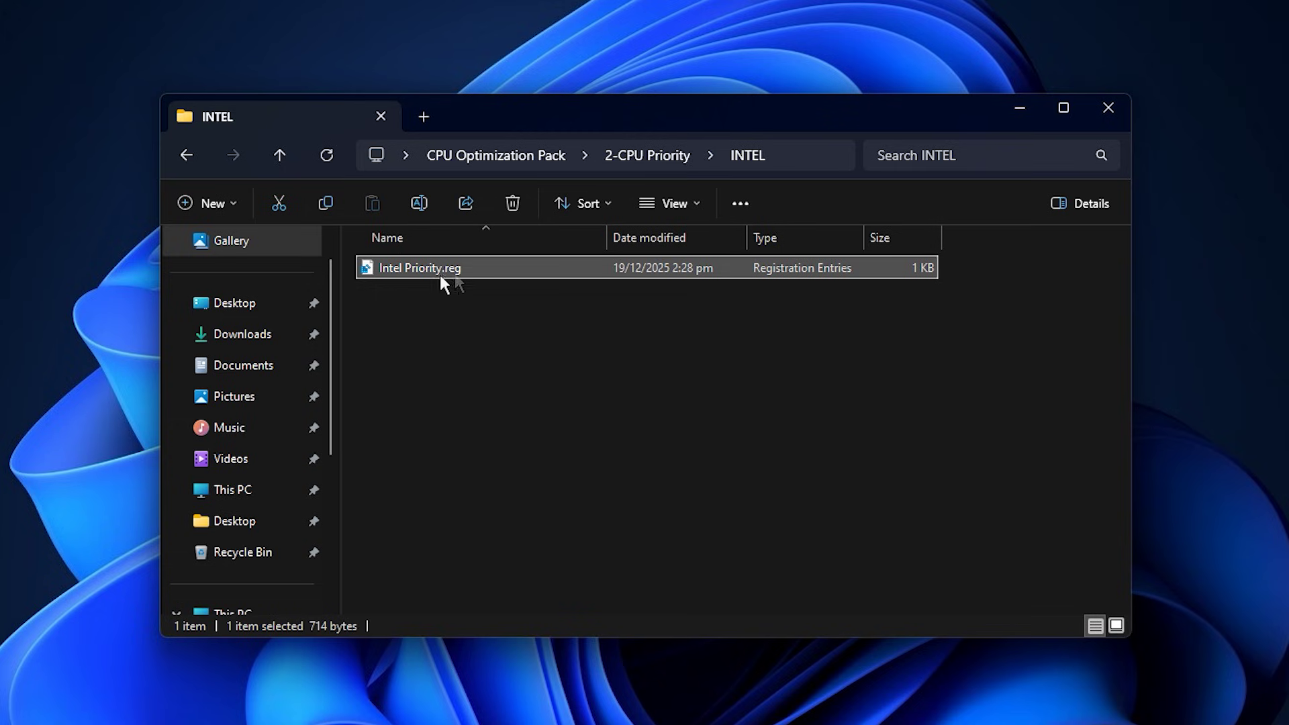
key("alt+Left")
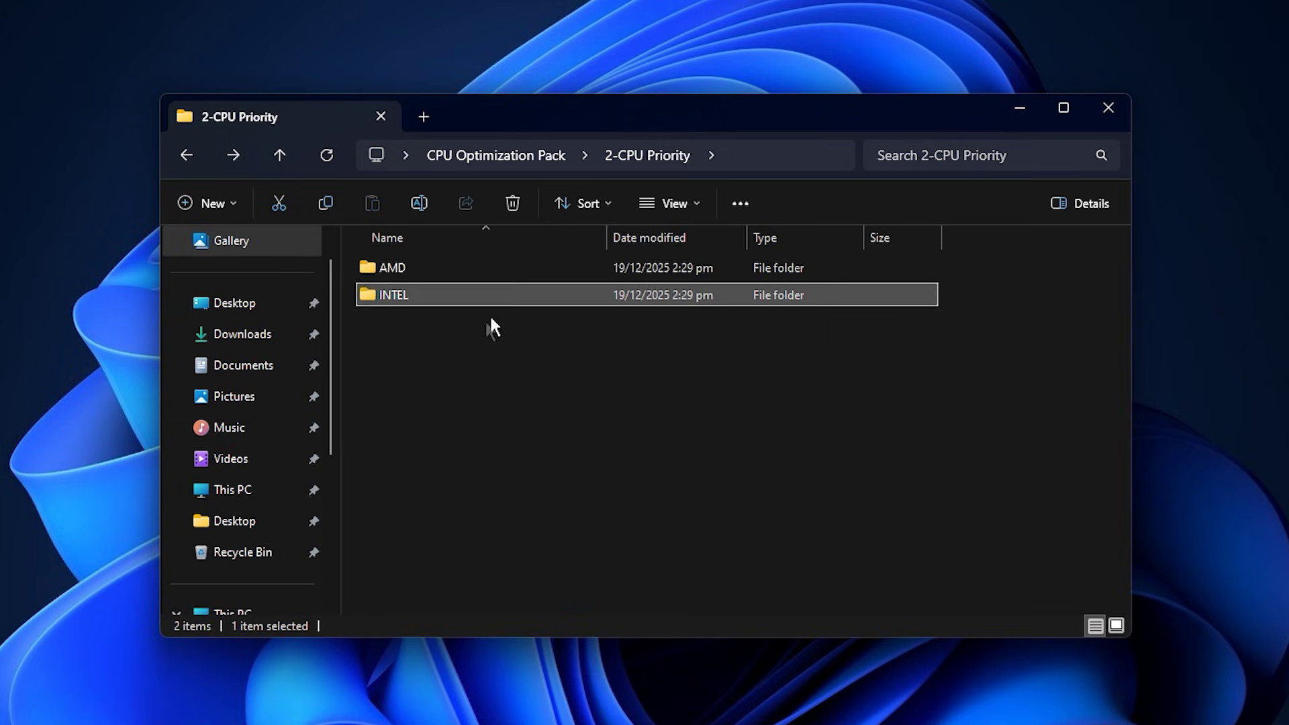
Step: Inspect AMD CPU Priority.reg in the AMD subfolder and return to the CPU Optimization Pack folder
double_click(459, 270)
left_click(444, 267)
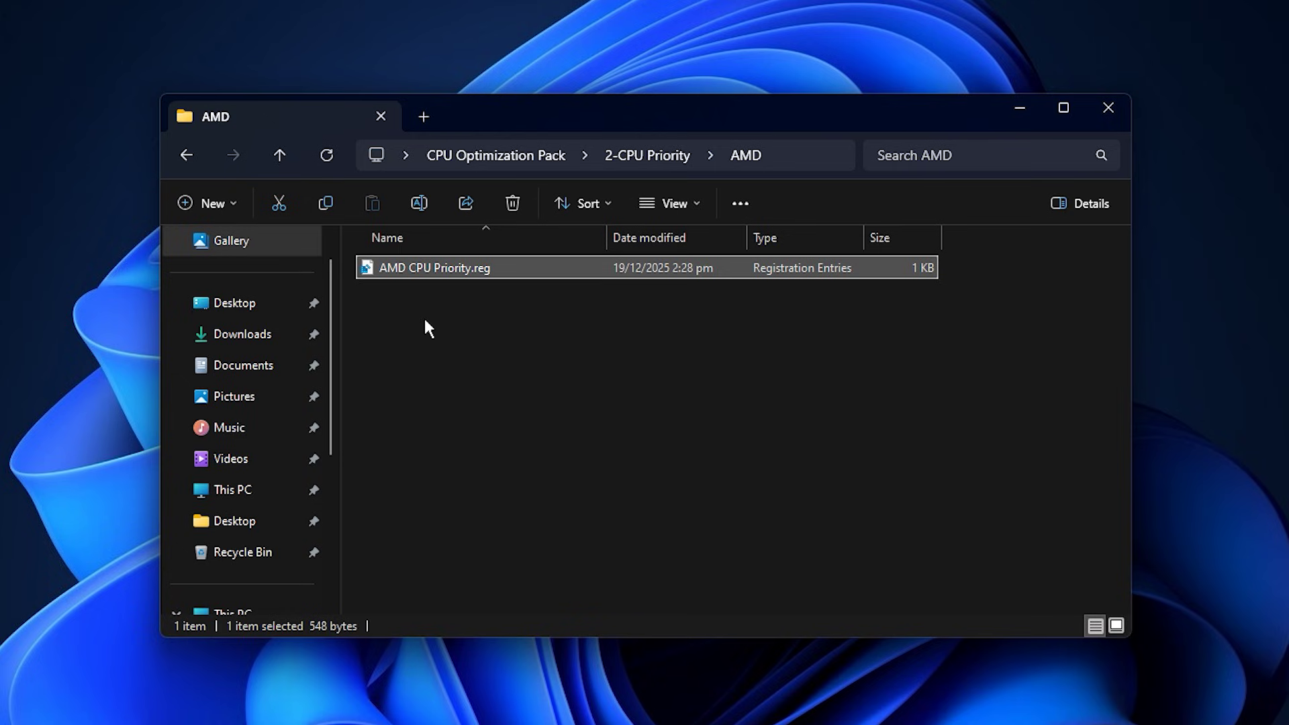
key("alt+Left")
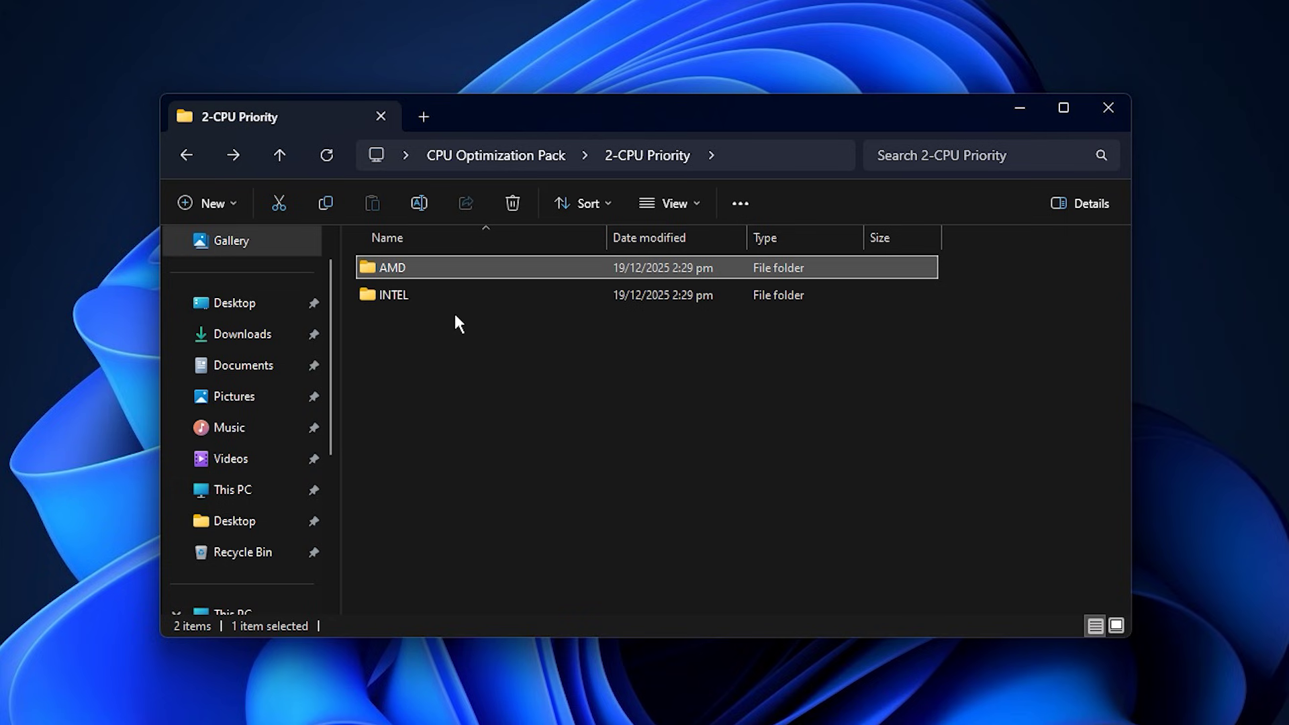
key("alt+Left")
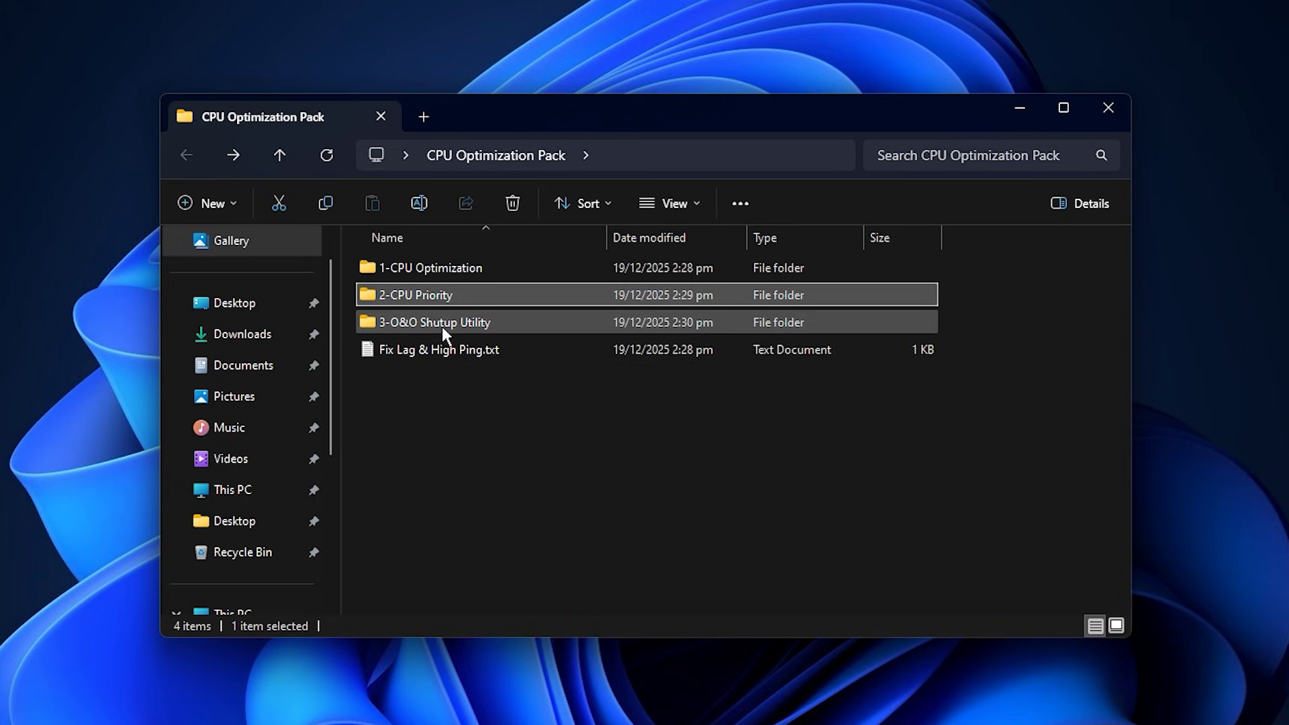
Step: Open the 3-O&O Shutup Utility folder and launch OOSU10.exe
double_click(439, 323)
left_click(460, 296)
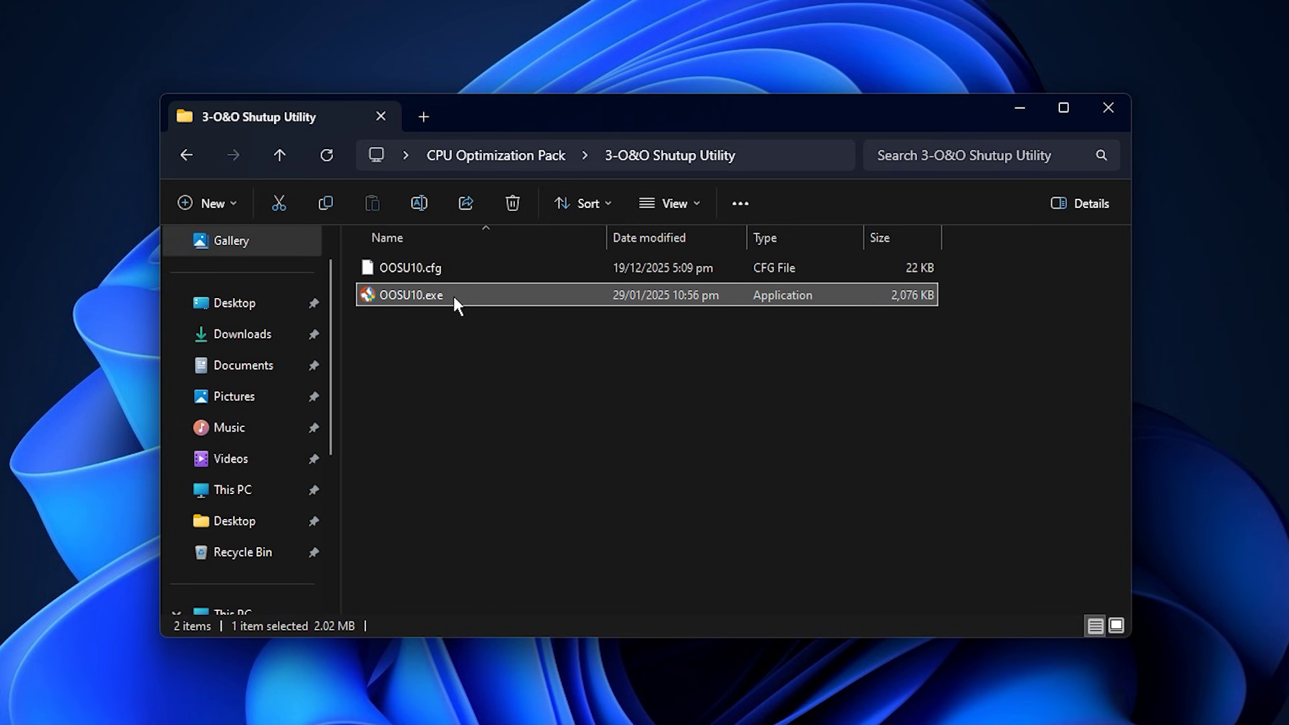
key("Return")
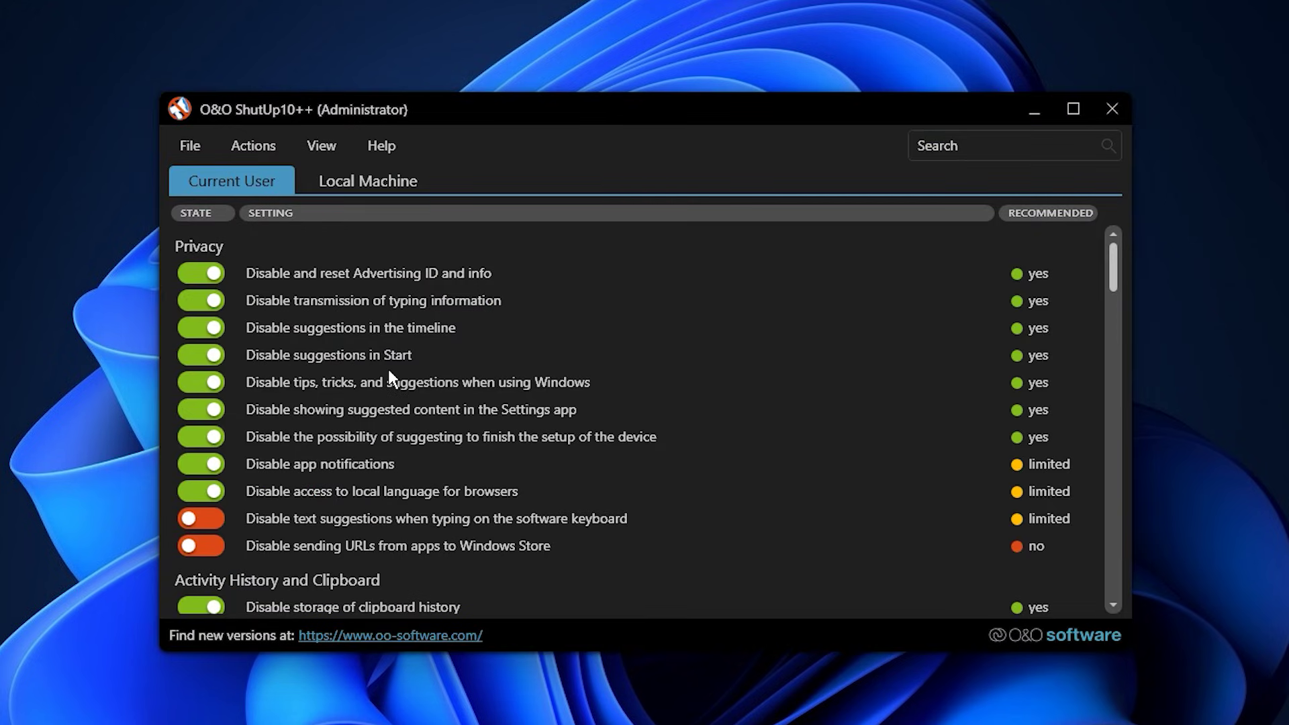
Step: Read the descriptions of the first Privacy settings, including timeline suggestions, suggestions in Start, typing information and Advertising ID
scroll(388, 374, "down", 2)
left_click(396, 329)
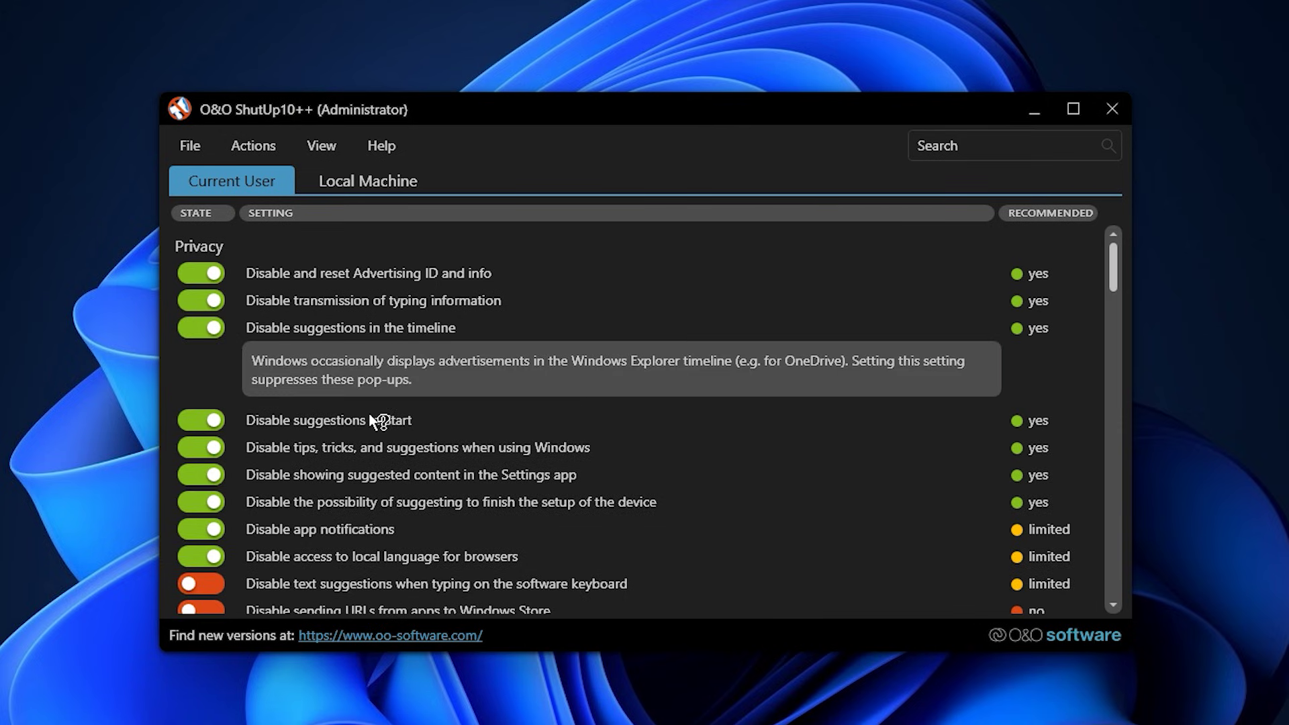
left_click(366, 427)
left_click(374, 325)
left_click(368, 304)
left_click(393, 272)
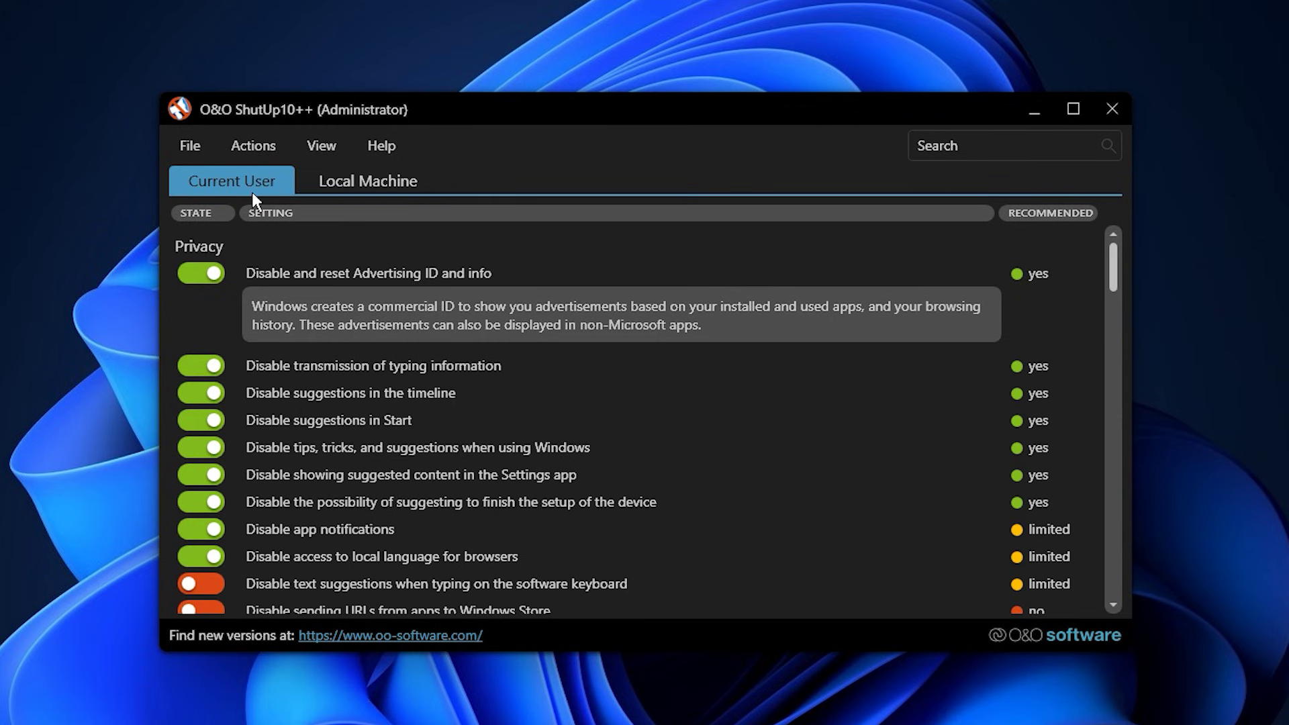
Step: Review the state of the Current User settings from Privacy through App Privacy, Microsoft Edge, synchronization and Windows AI to Search
scroll(276, 403, "down", 2)
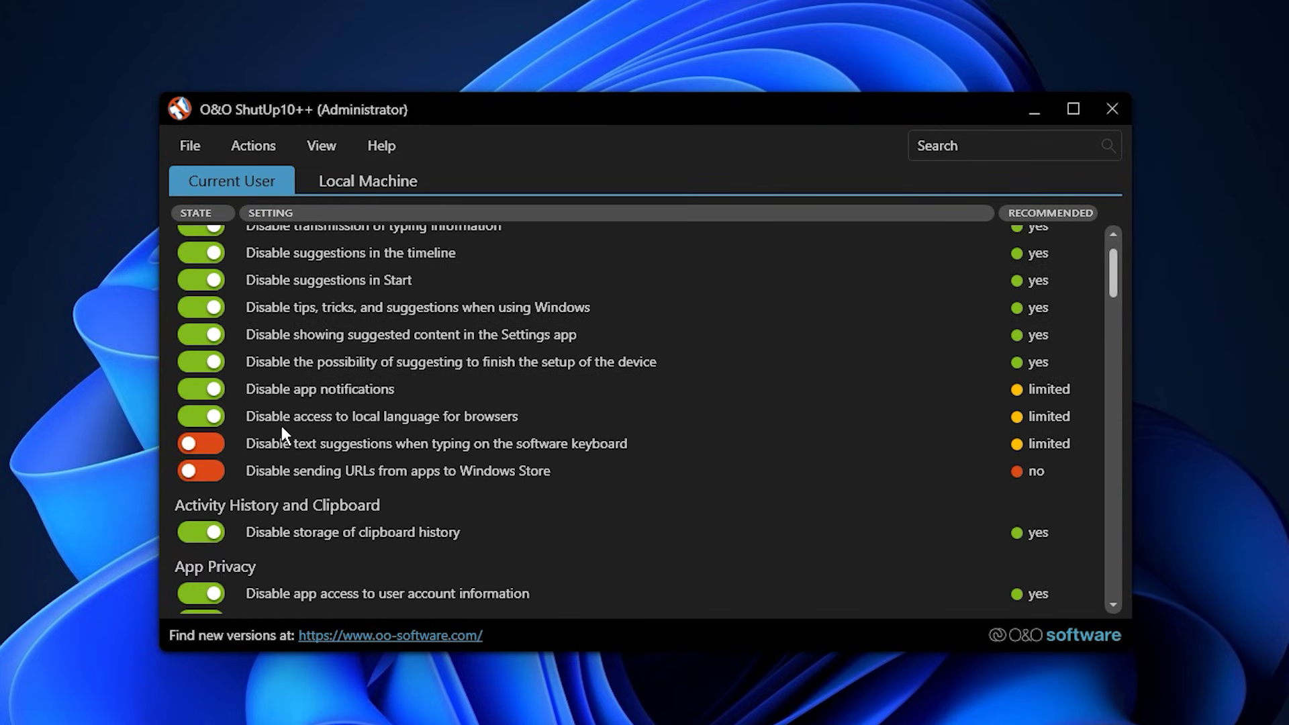
scroll(282, 430, "down", 4)
scroll(282, 430, "down", 8)
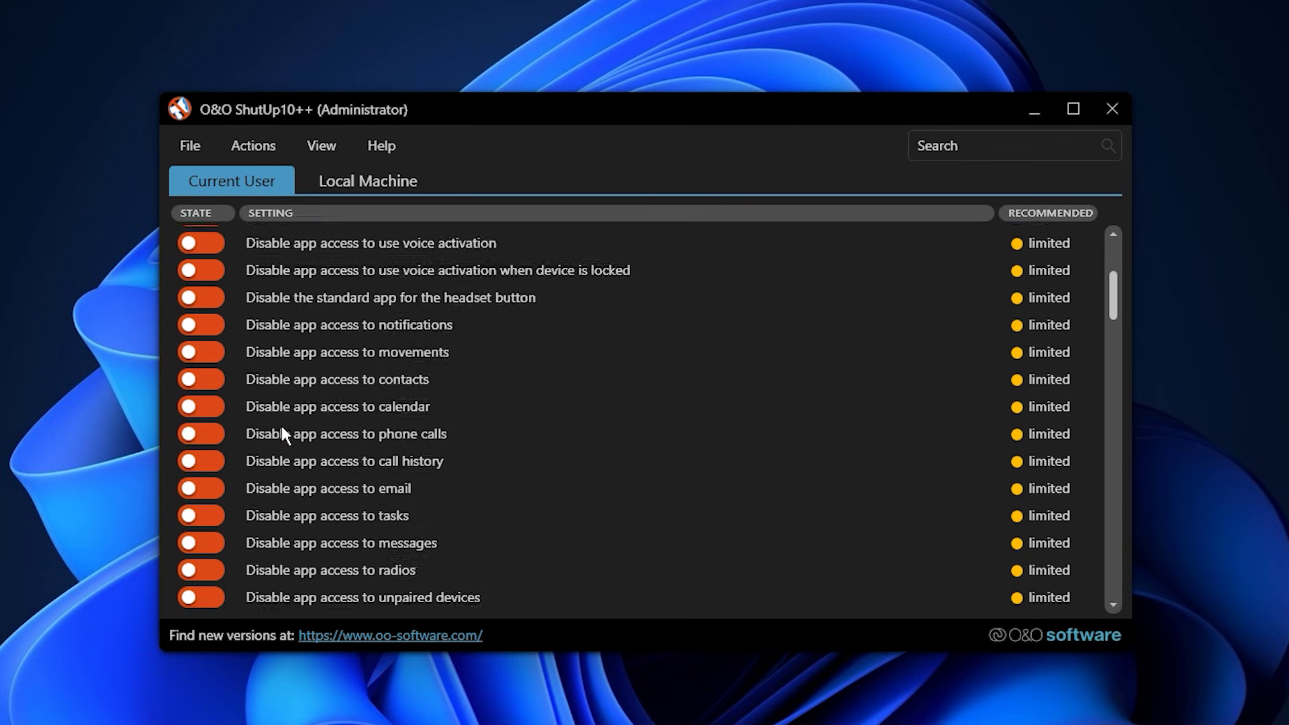
scroll(282, 430, "down", 5)
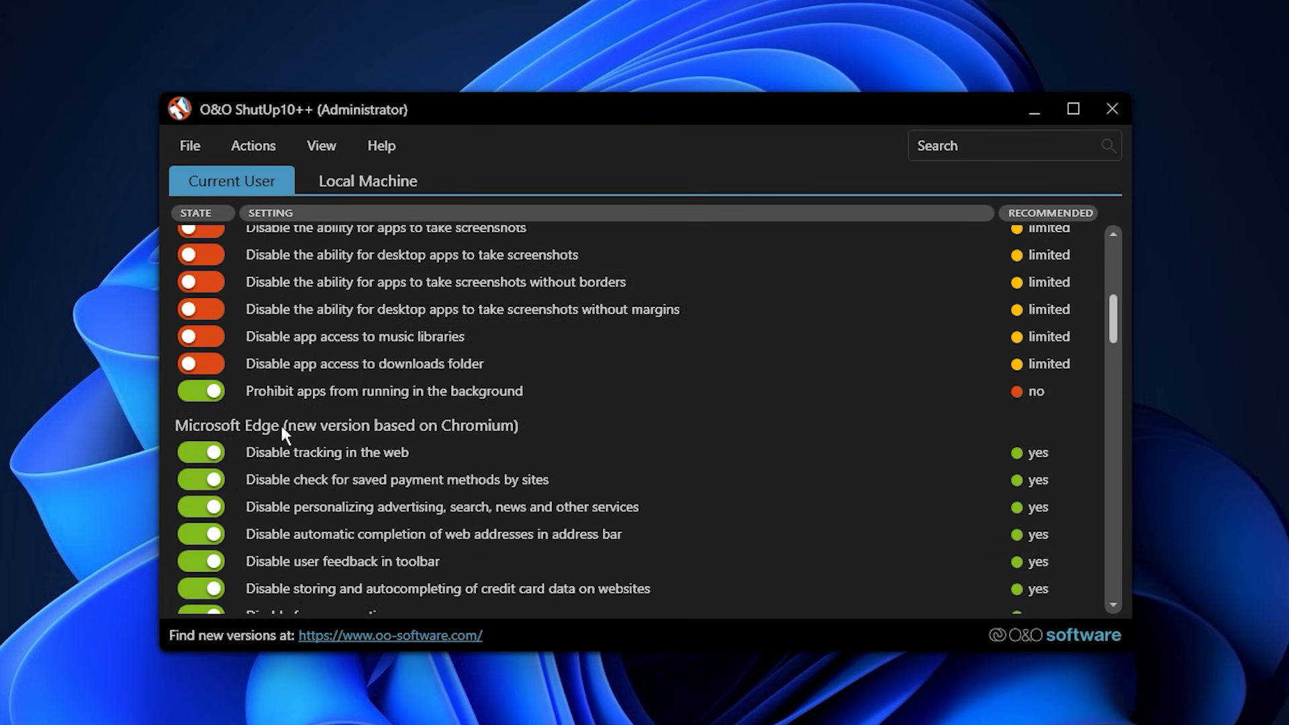
scroll(282, 429, "down", 5)
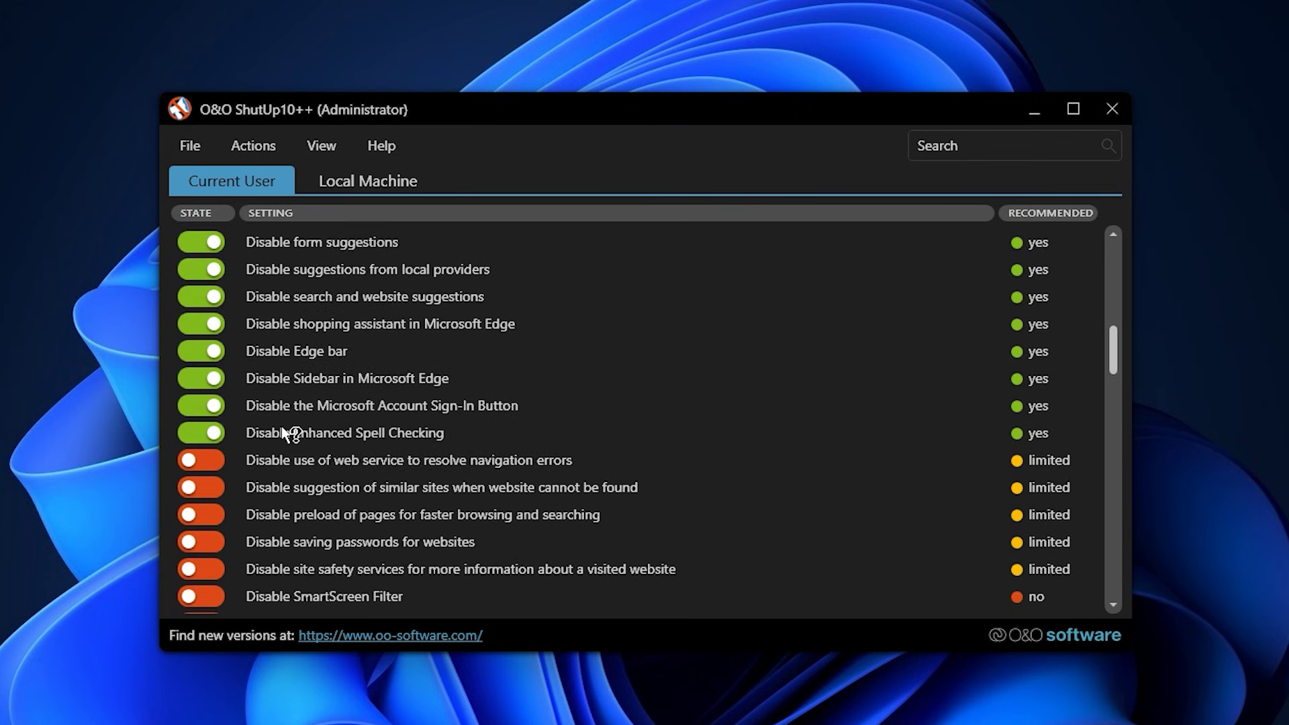
scroll(282, 428, "down", 3)
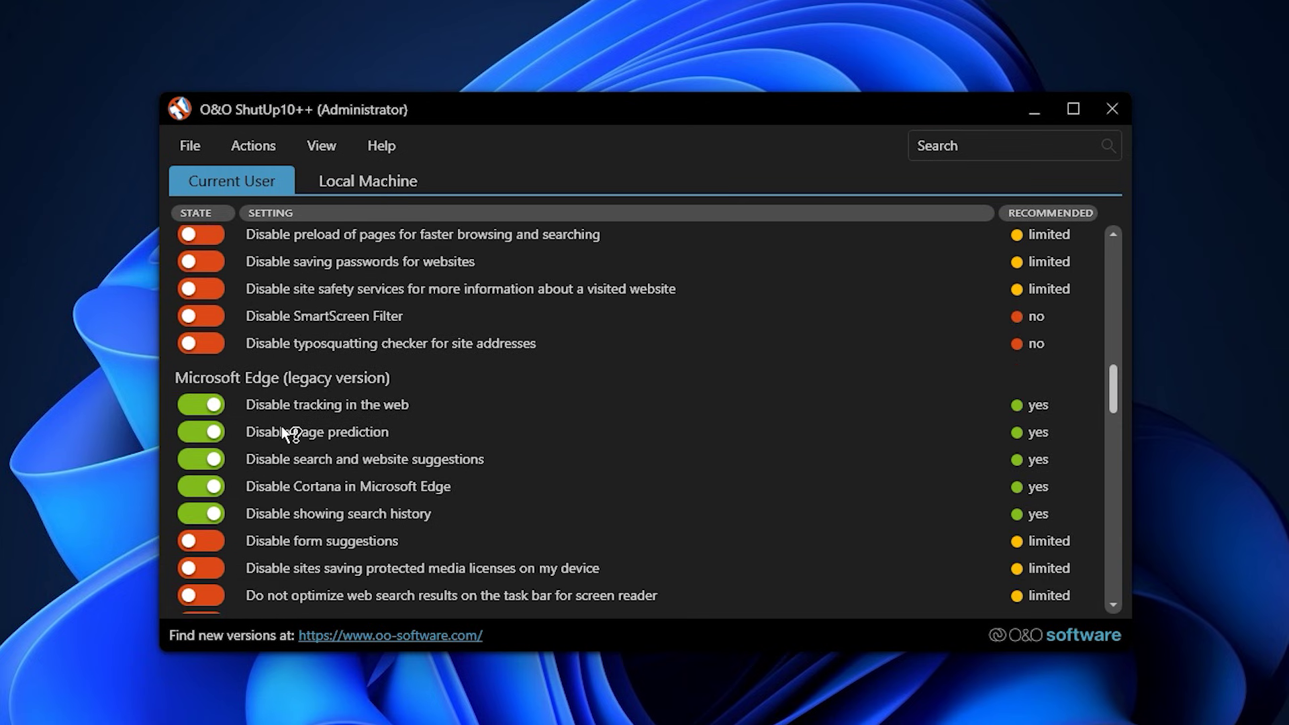
scroll(282, 430, "down", 1)
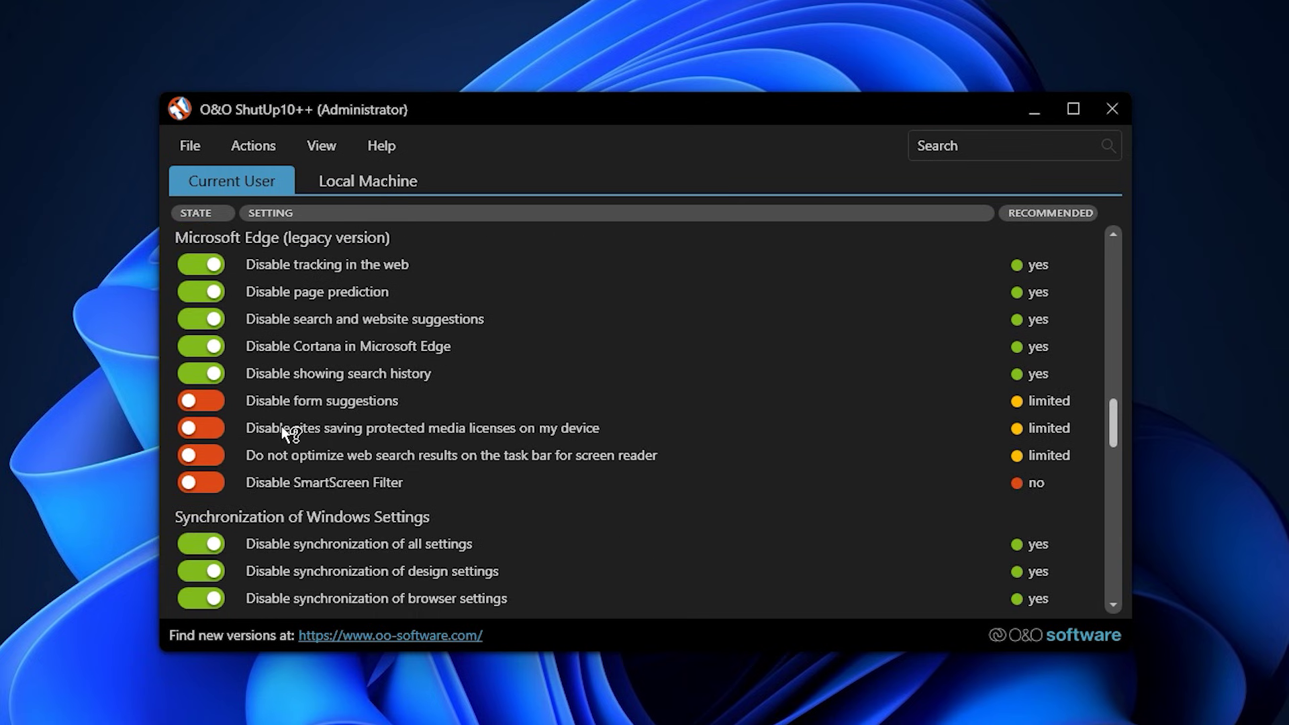
scroll(282, 428, "down", 6)
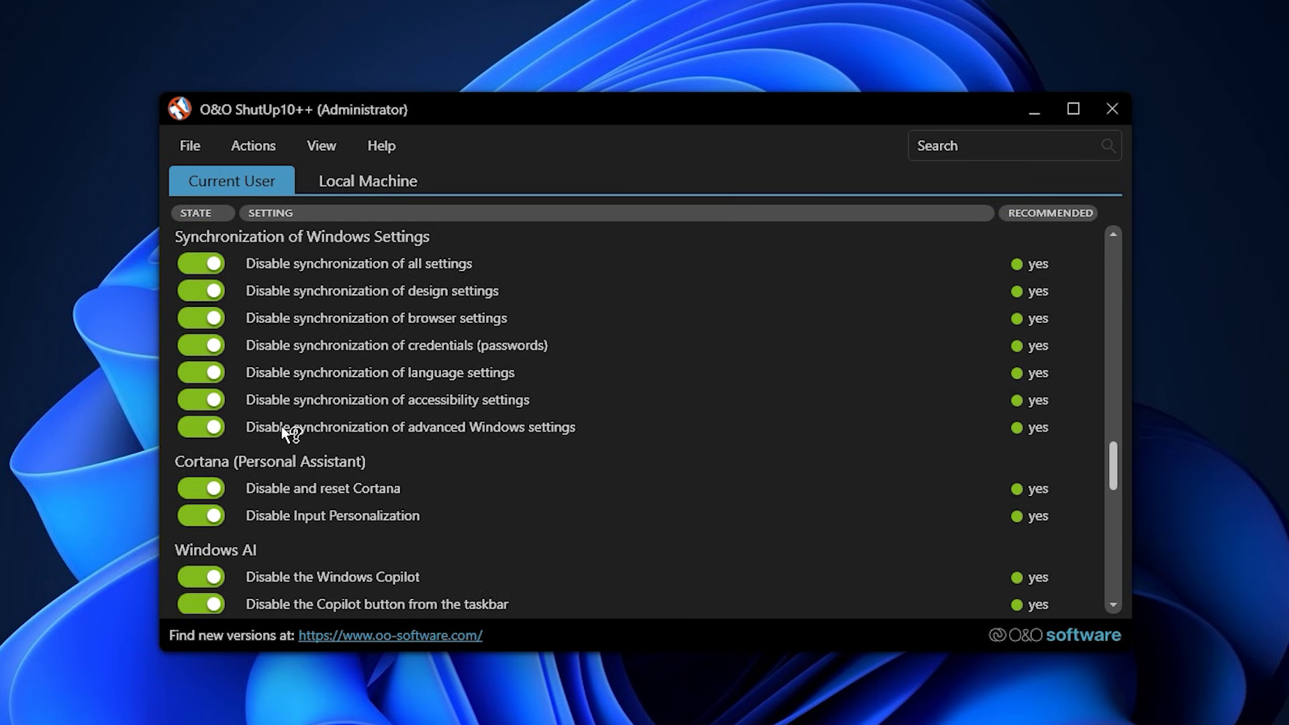
scroll(282, 428, "down", 4)
scroll(282, 433, "down", 2)
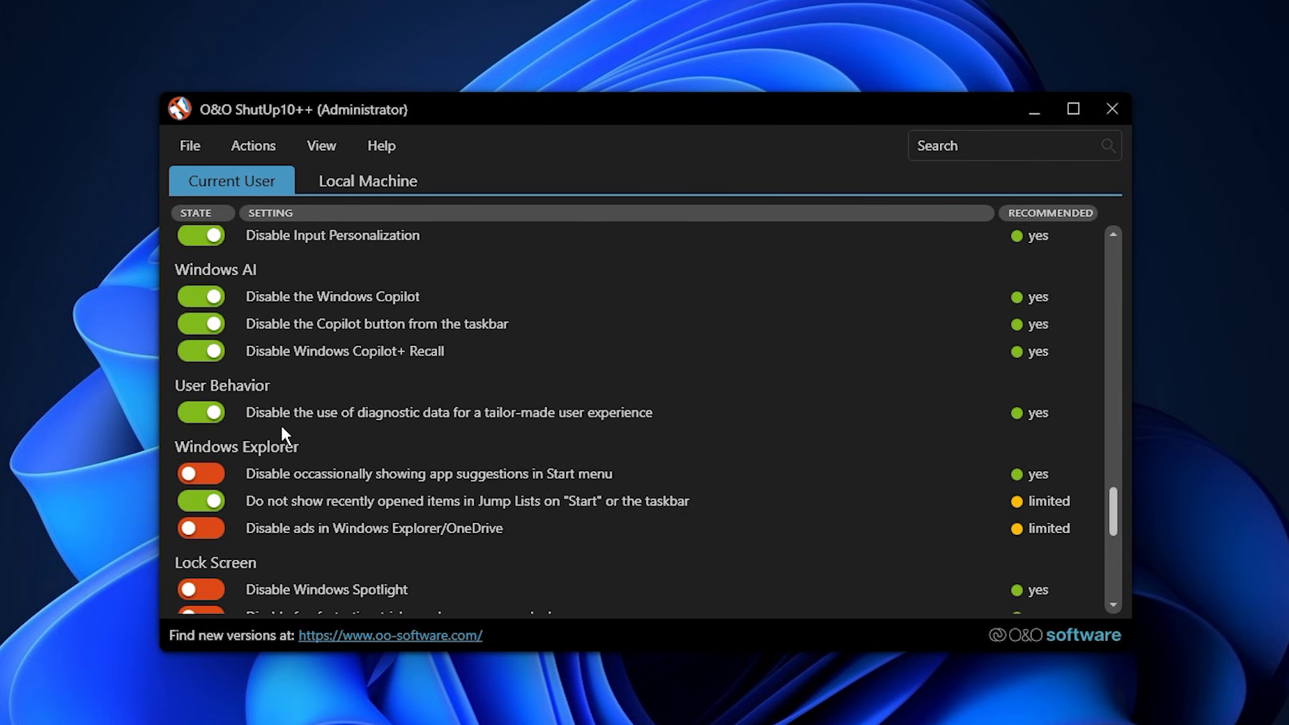
scroll(282, 428, "down", 2)
scroll(282, 428, "down", 3)
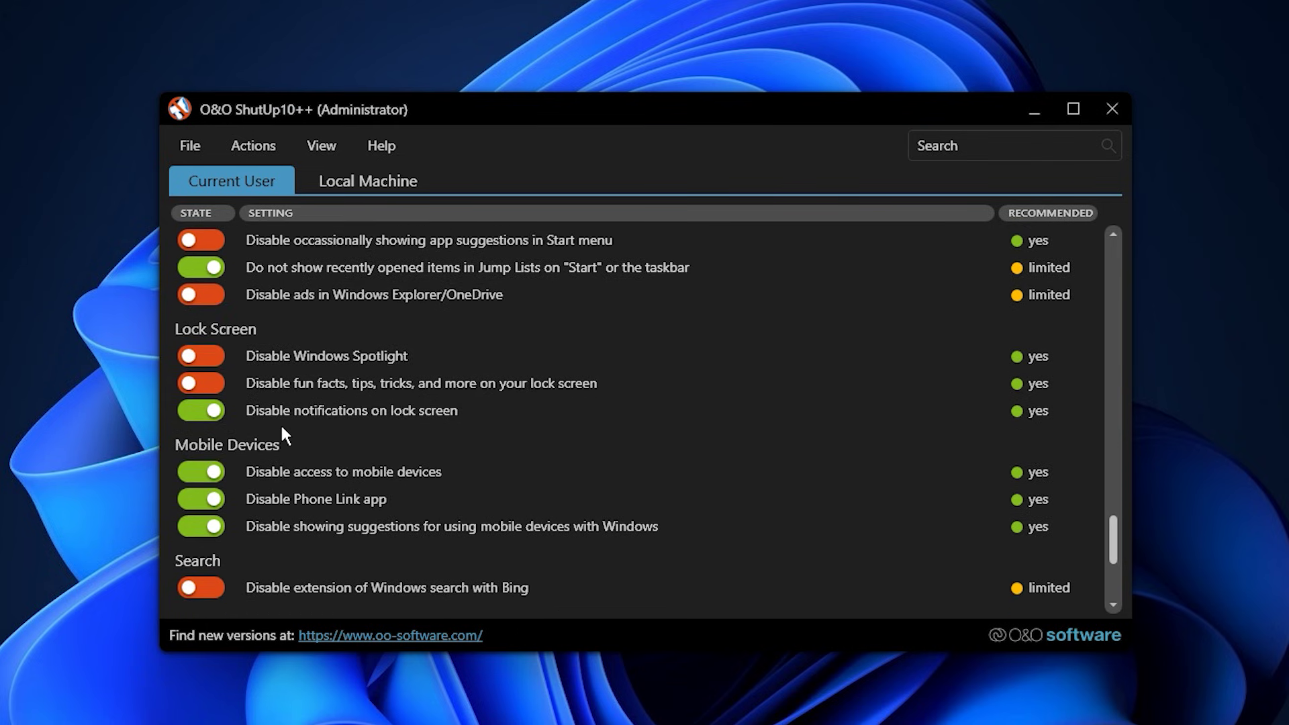
Step: Review the Local Machine settings, including Microsoft Defender, Windows Update, User Behavior, Location Services and Windows AI
left_click(360, 179)
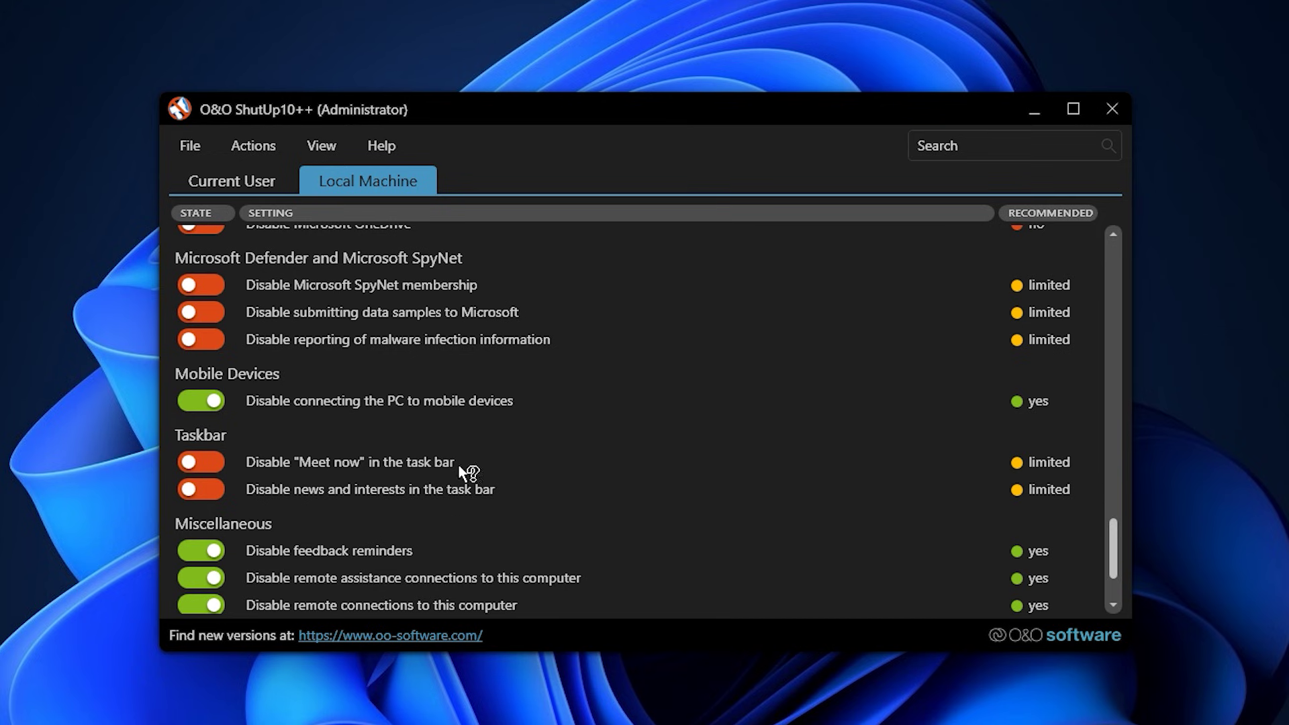
scroll(294, 454, "up", 8)
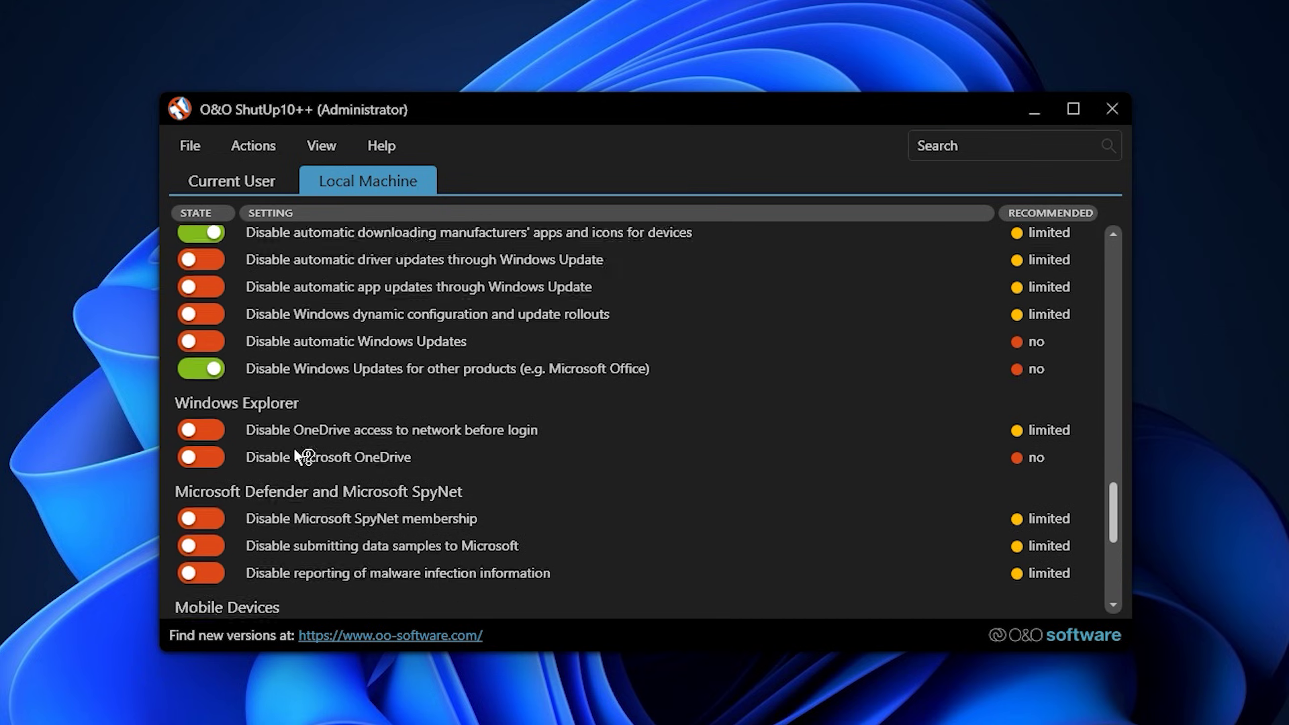
scroll(294, 454, "up", 4)
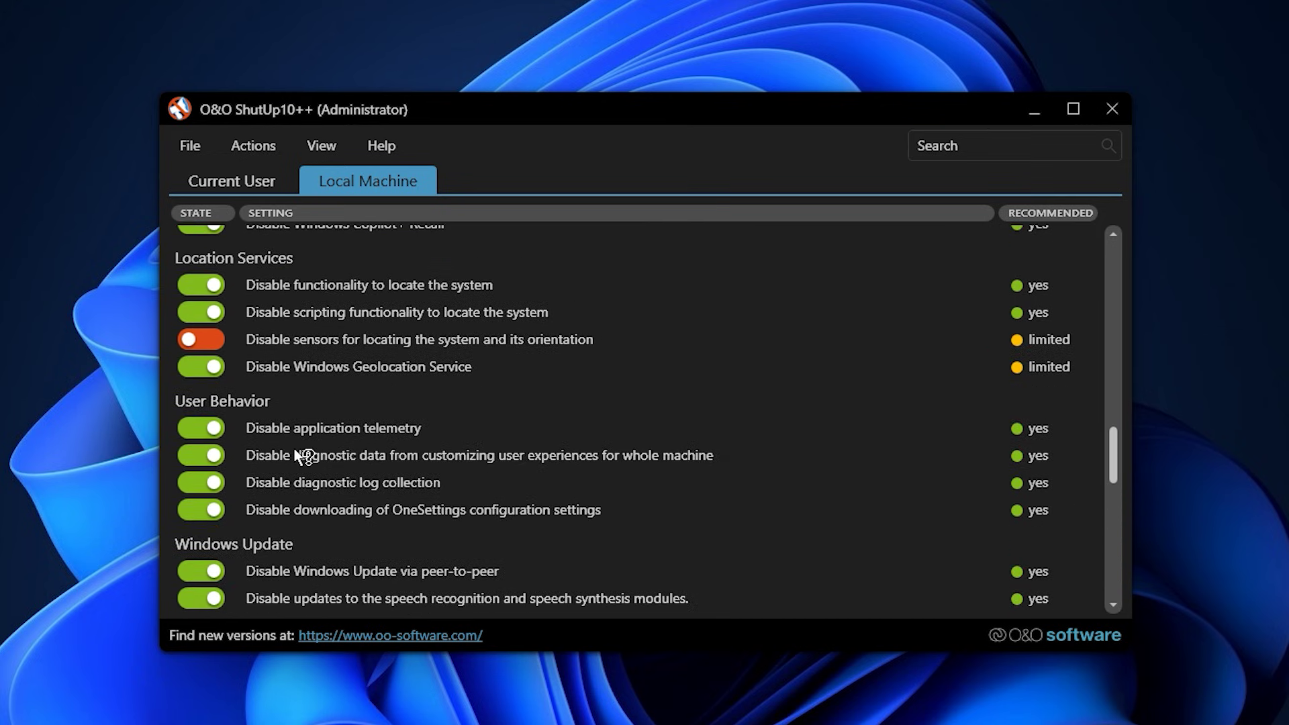
scroll(299, 457, "up", 2)
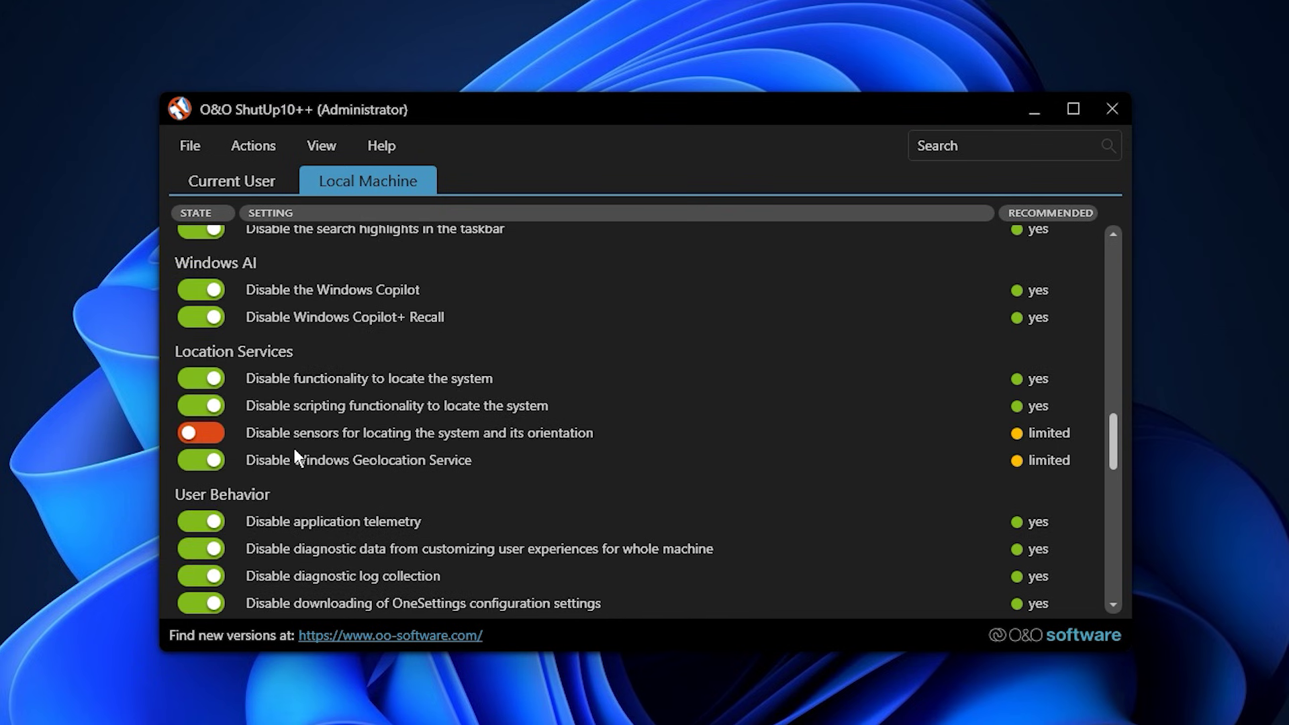
scroll(295, 459, "up", 2)
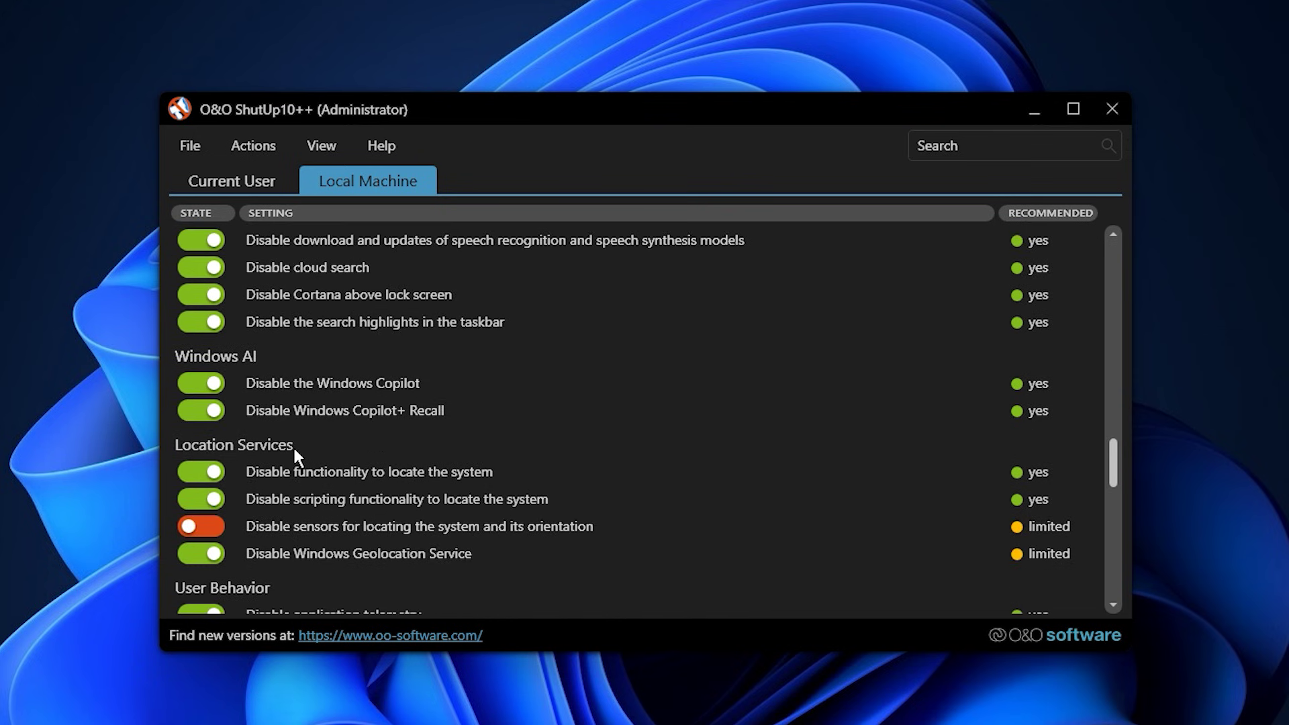
scroll(295, 454, "down", 5)
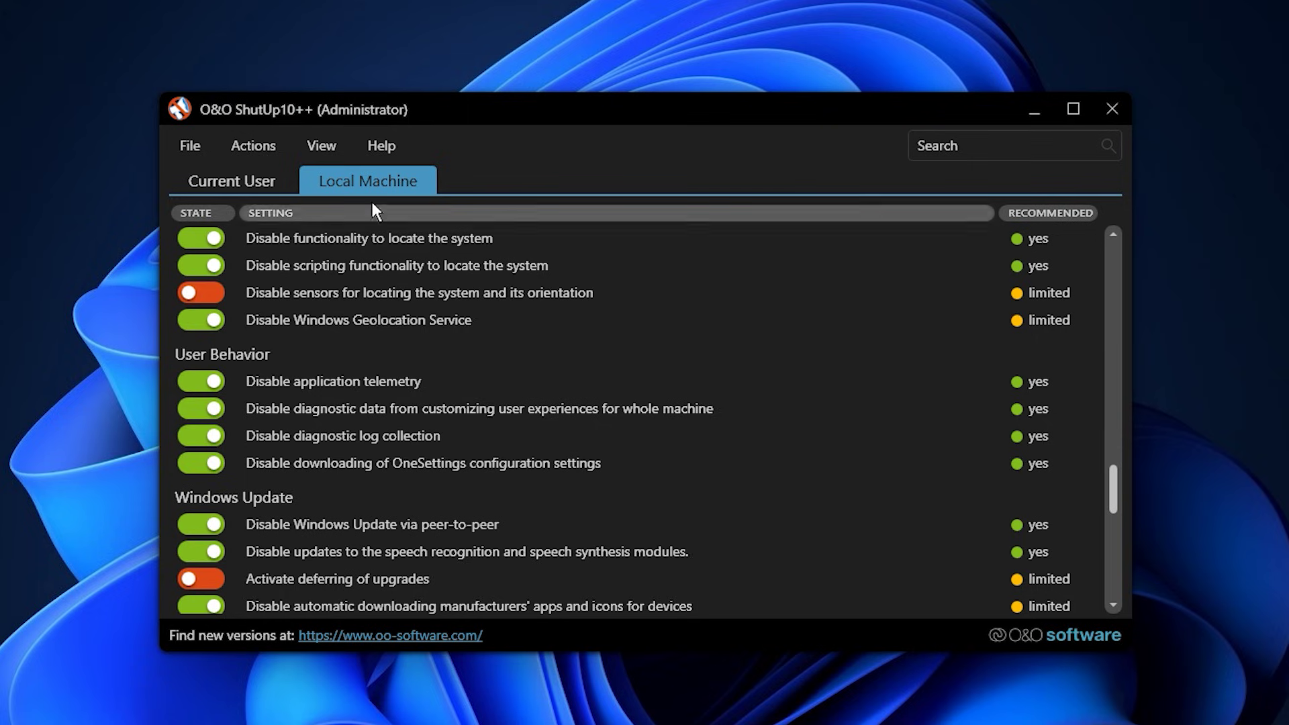
Step: Return to the Current User settings, view the available bulk-apply and restore actions without applying any, and minimize the utility
left_click(272, 185)
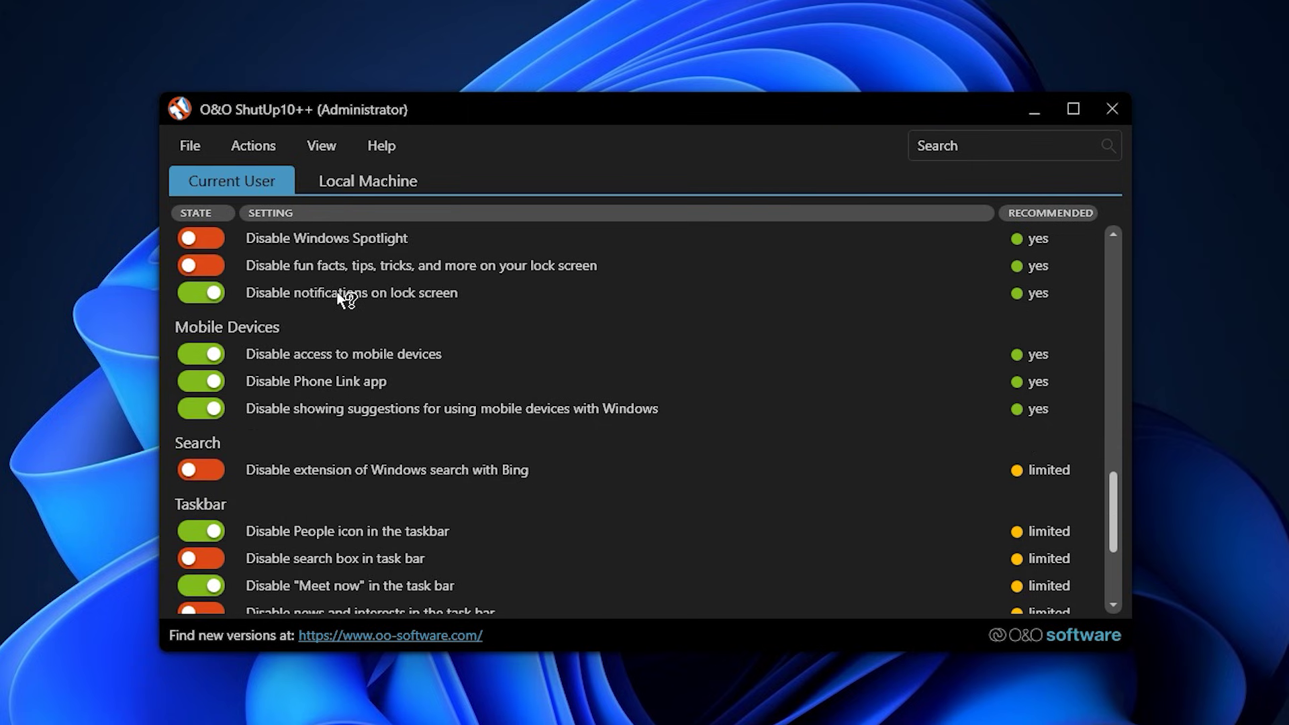
left_click(276, 155)
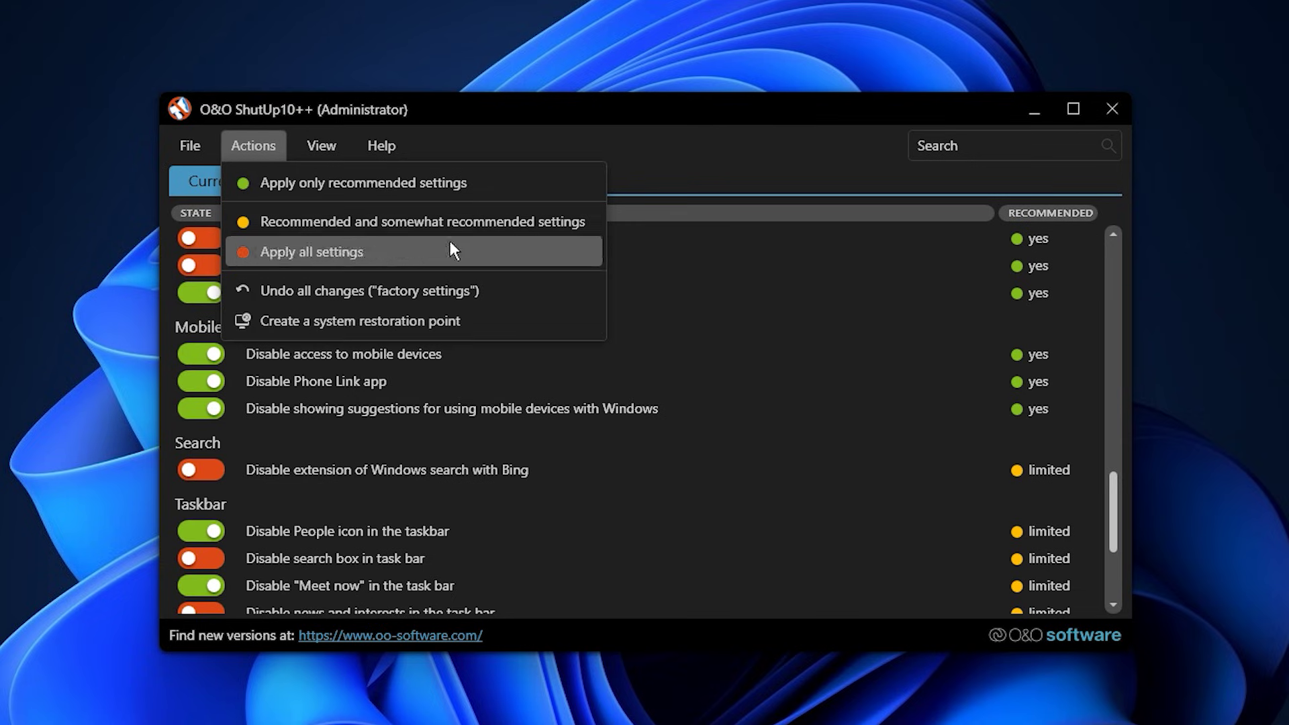
left_click(610, 199)
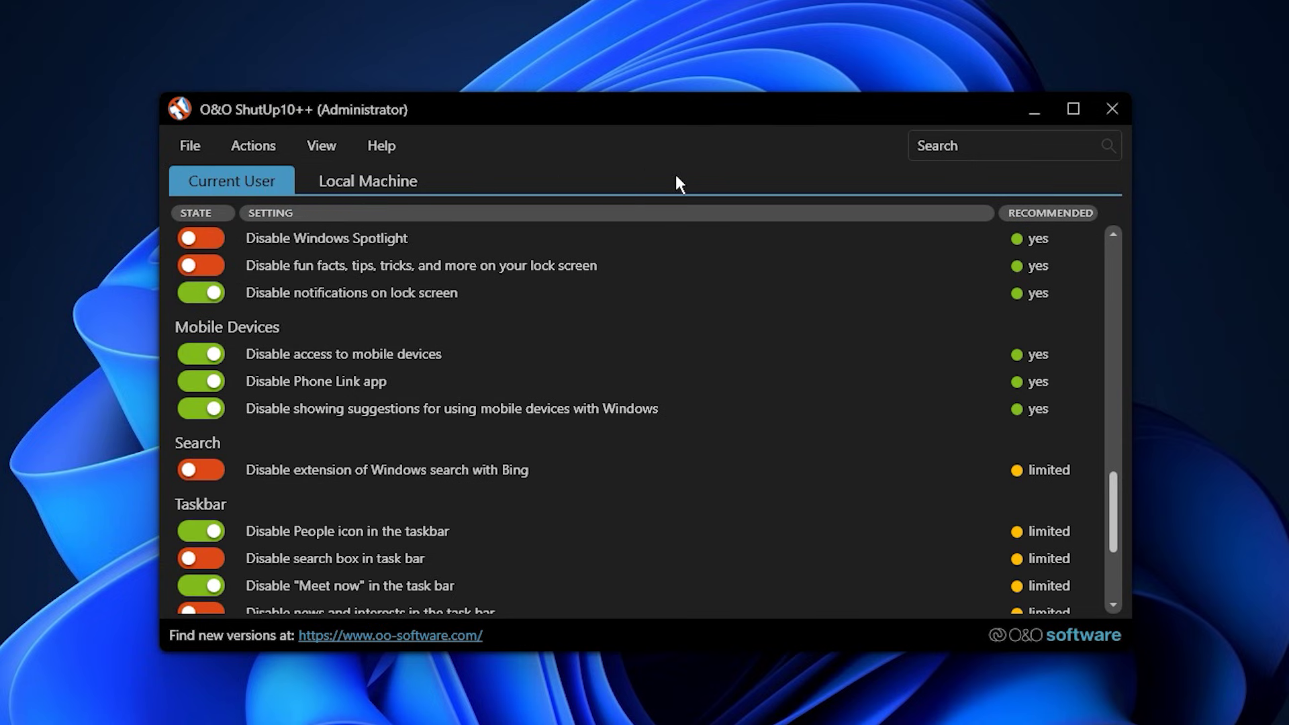
left_click(1044, 114)
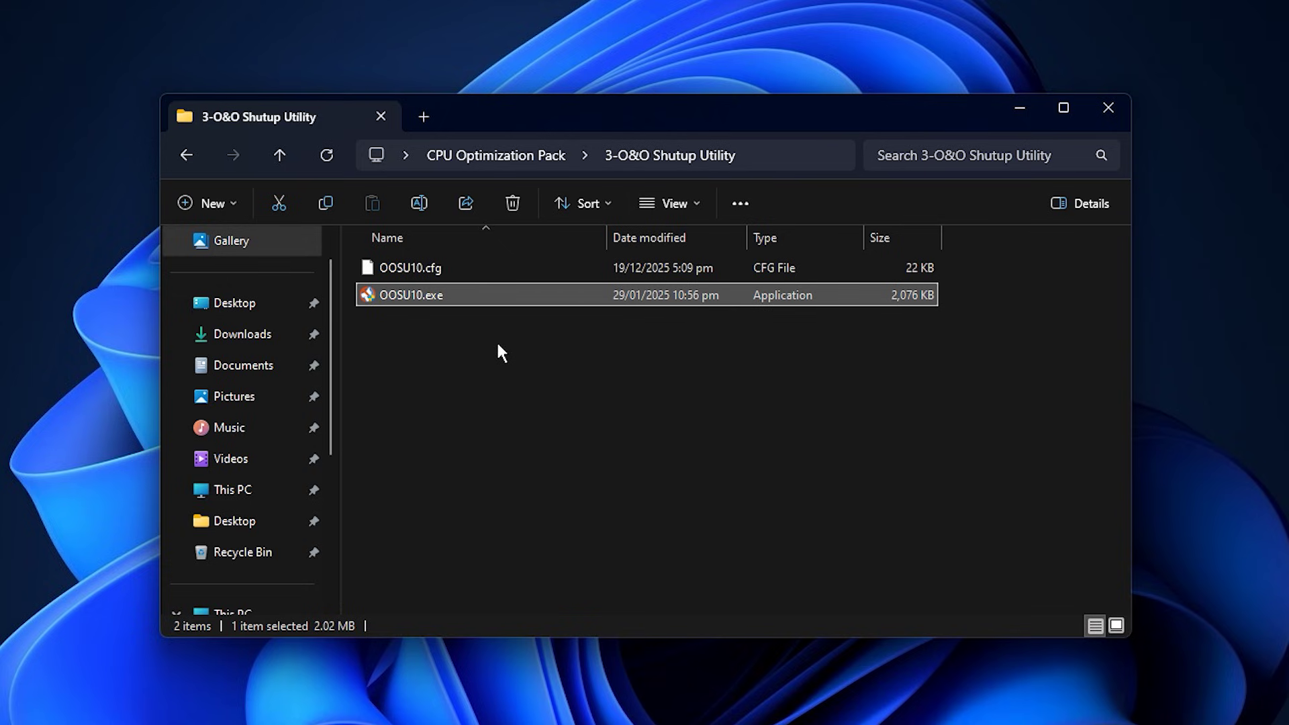
Step: Open Fix Lag & High Ping.txt from the CPU Optimization Pack folder and select the GearUP Booster download link
key("BackSpace")
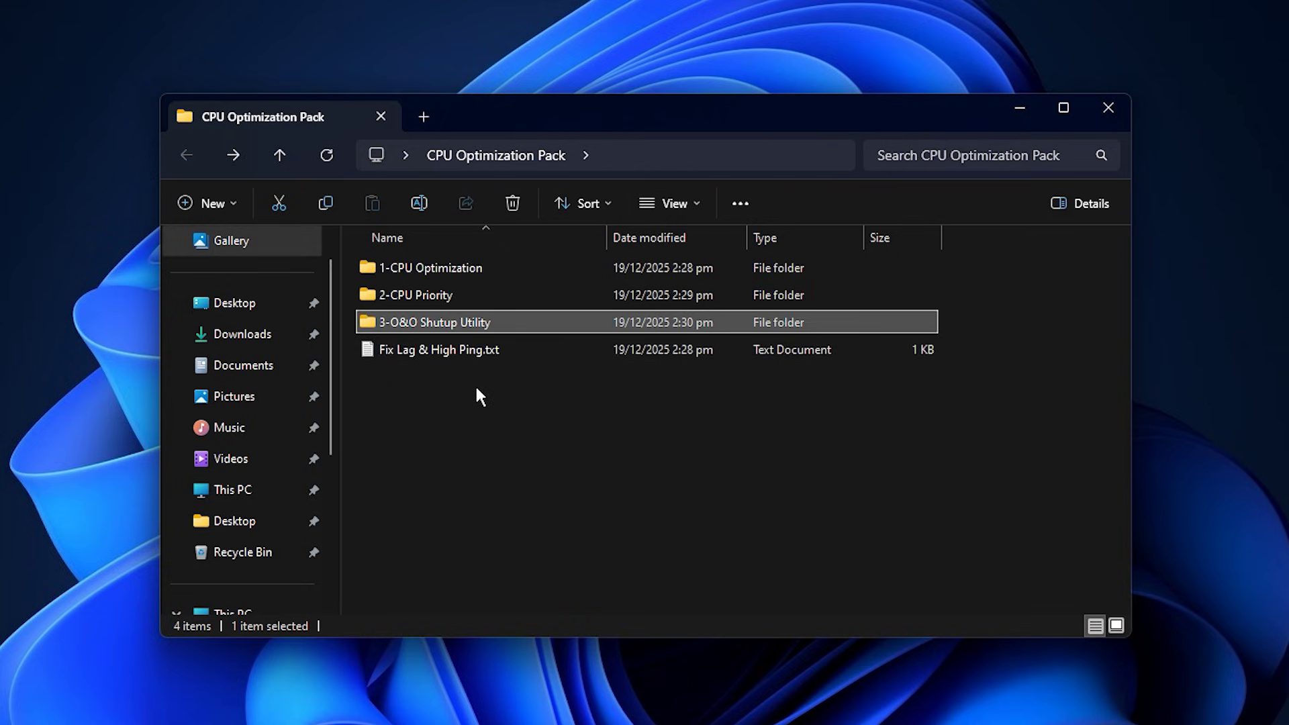
left_click(432, 351)
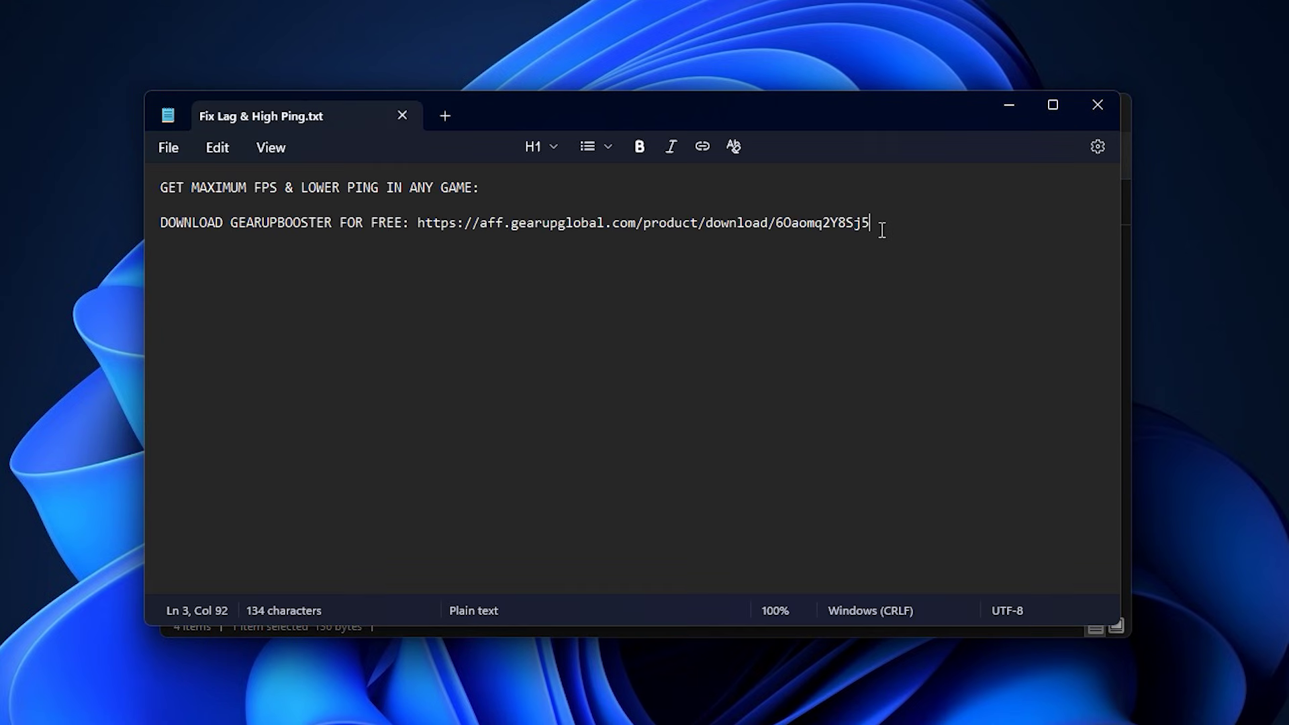
left_click_drag(881, 230, 411, 221)
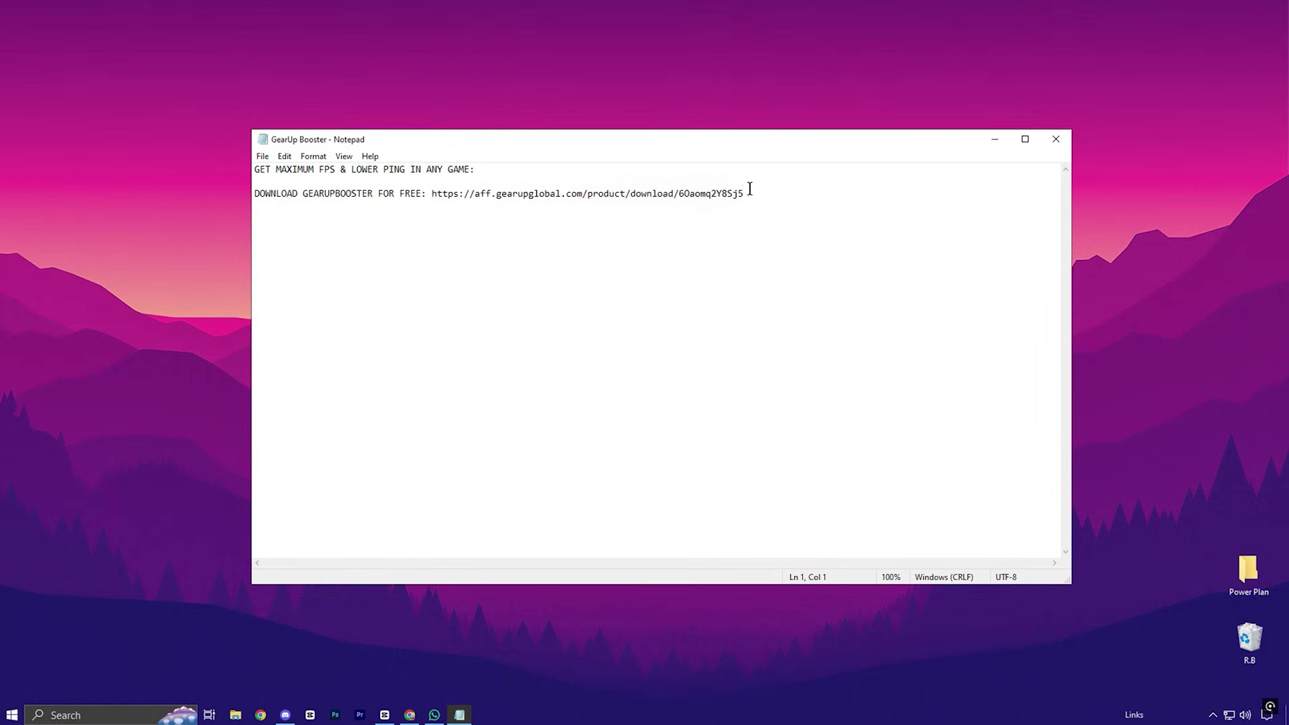
left_click_drag(750, 189, 432, 198)
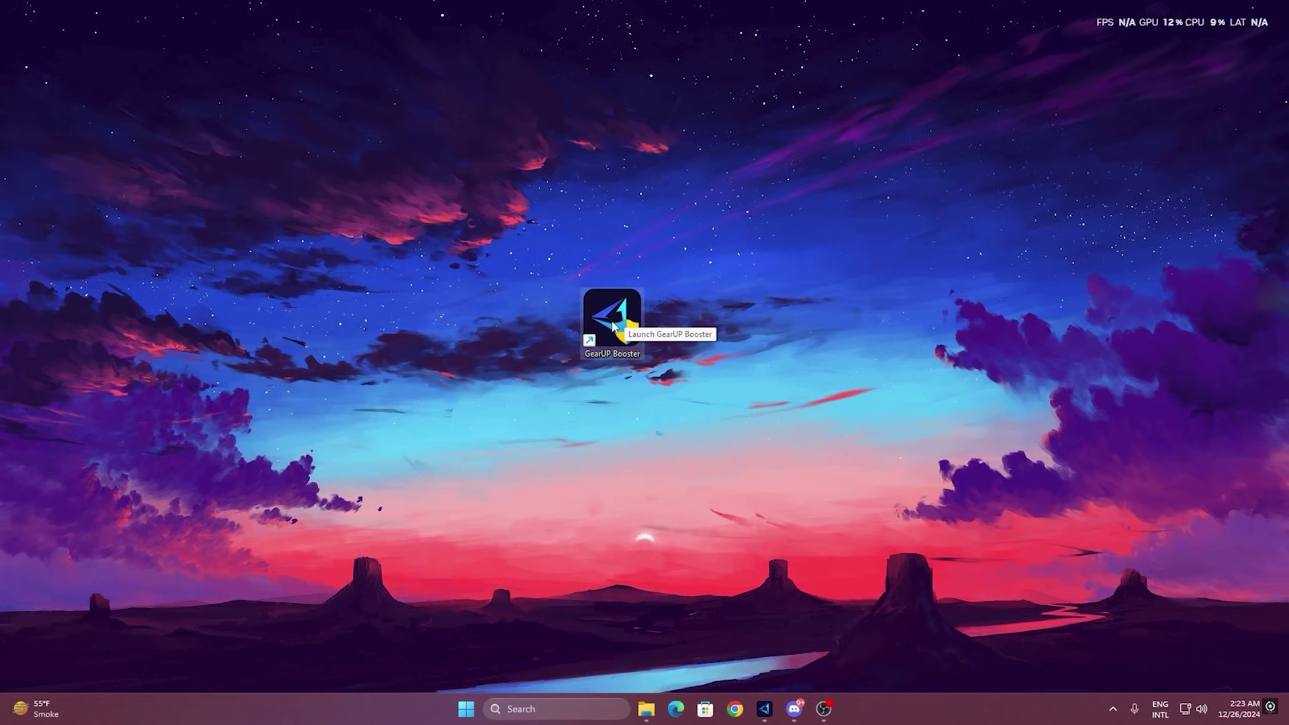
Step: Launch GearUP Booster, look over the popular games in its library, and return to the home page
double_click(614, 329)
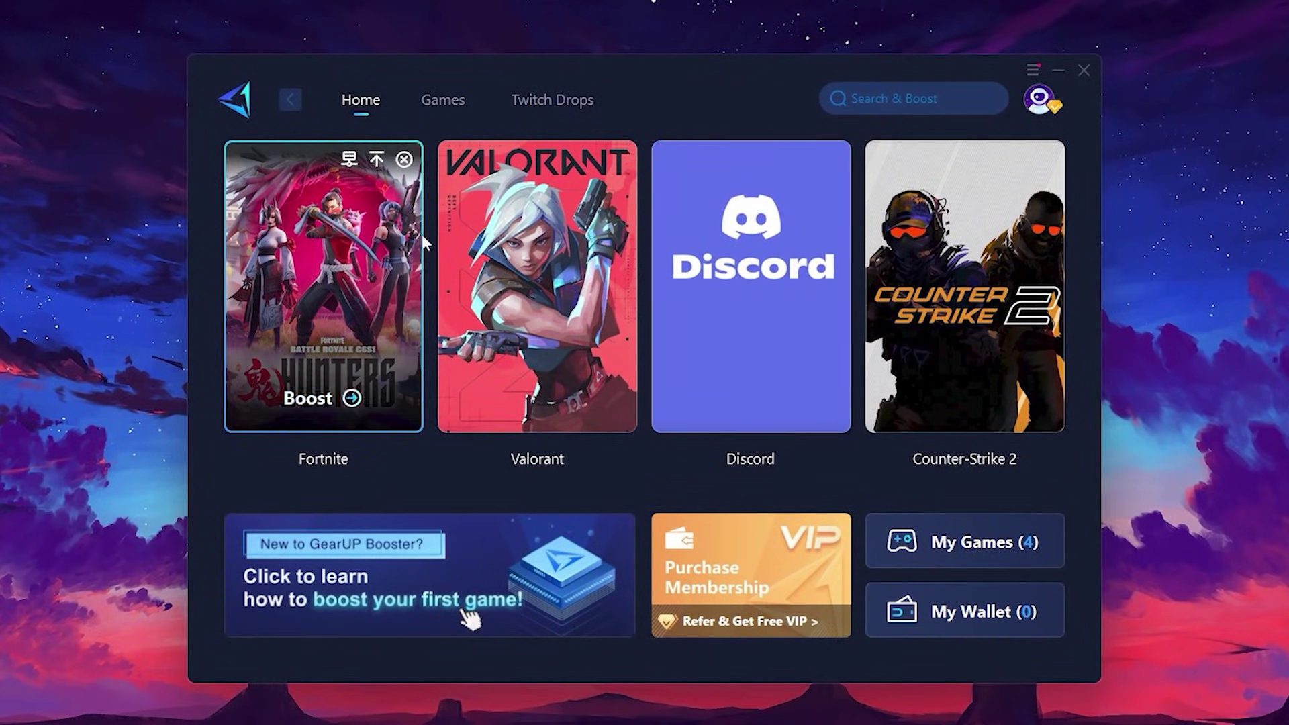
left_click(435, 106)
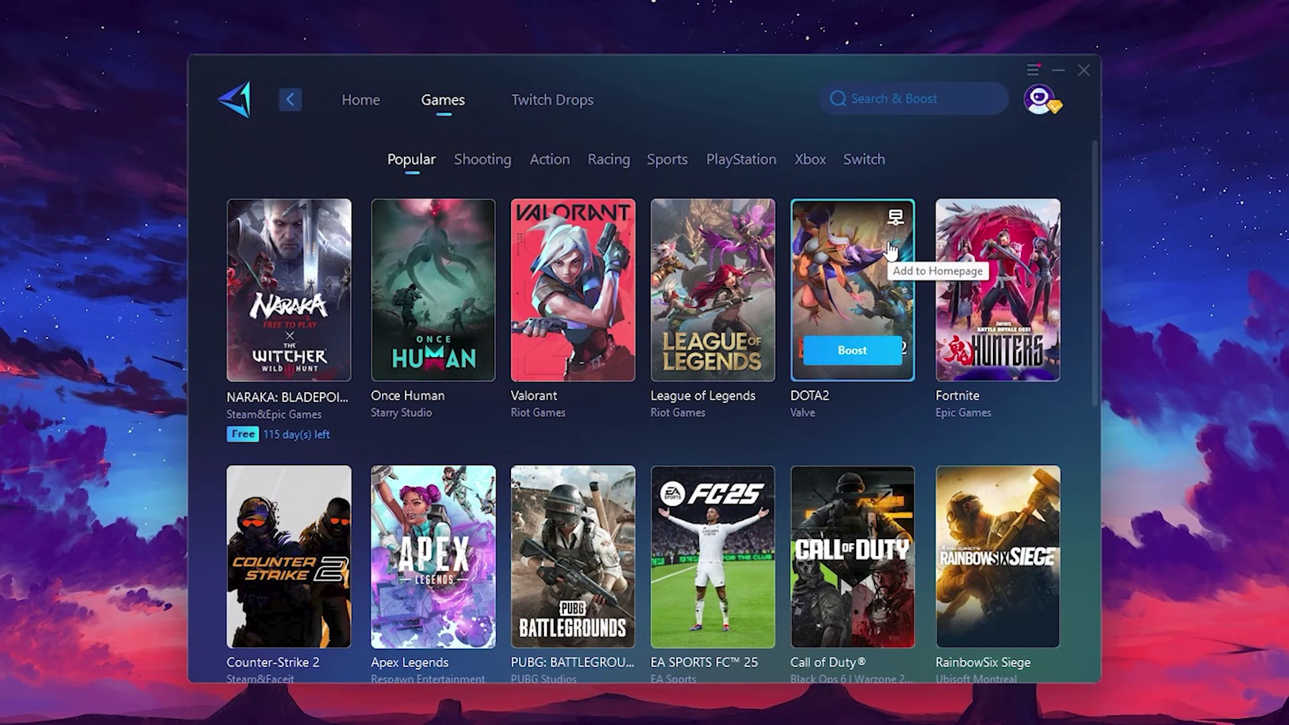
left_click(363, 102)
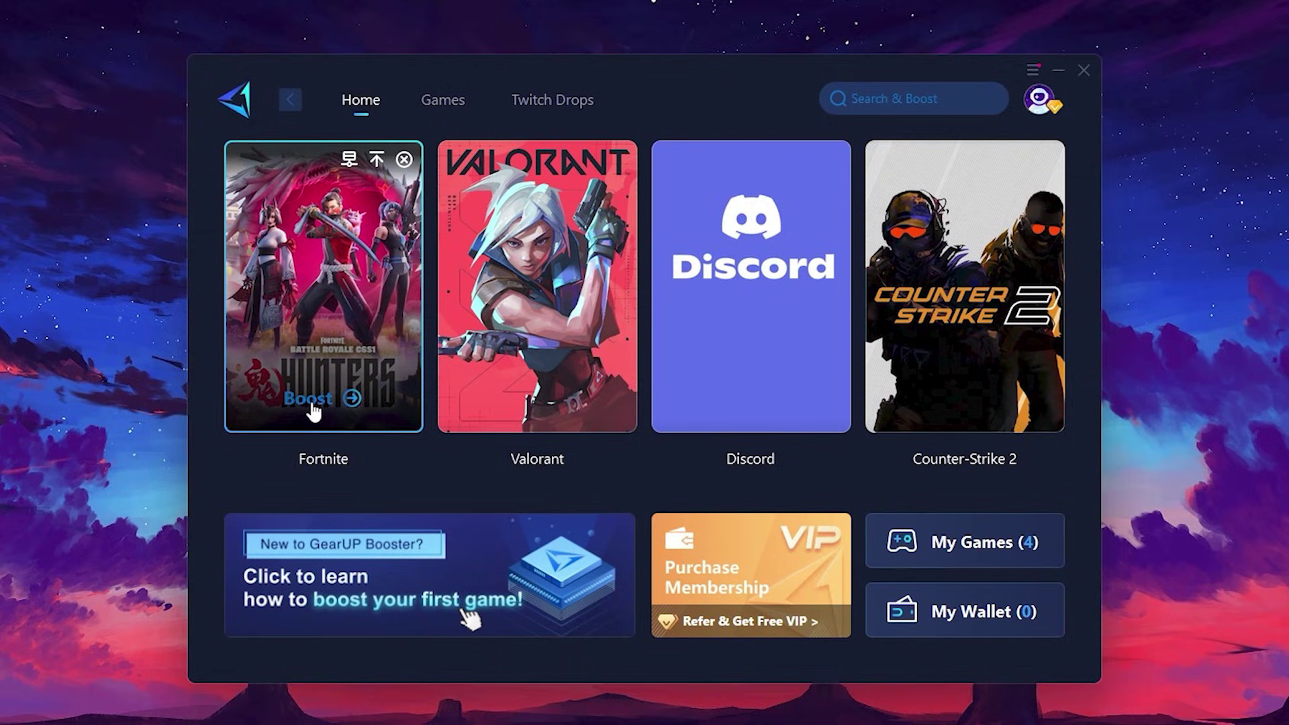
Step: Start boosting Fortnite, look through the available game server regions, and close the list with Middle East kept as the region
left_click(310, 401)
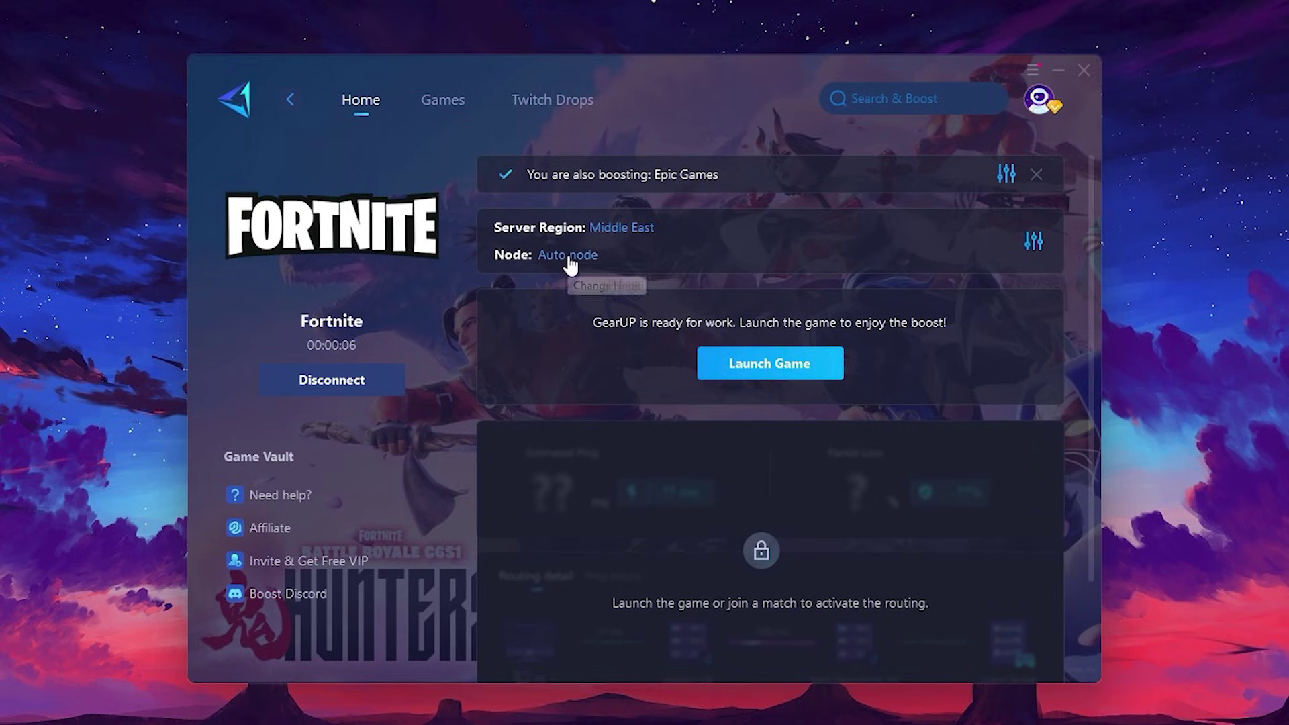
left_click(636, 228)
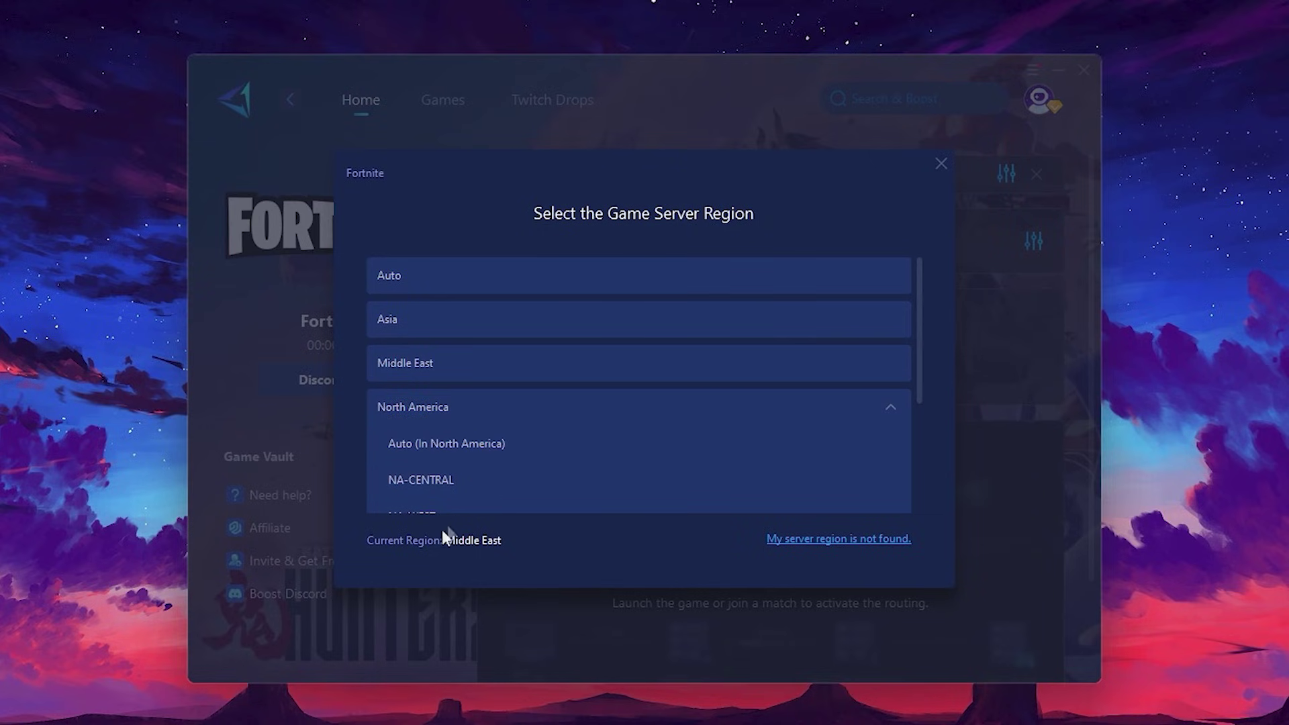
scroll(582, 393, "down", 2)
scroll(531, 380, "up", 2)
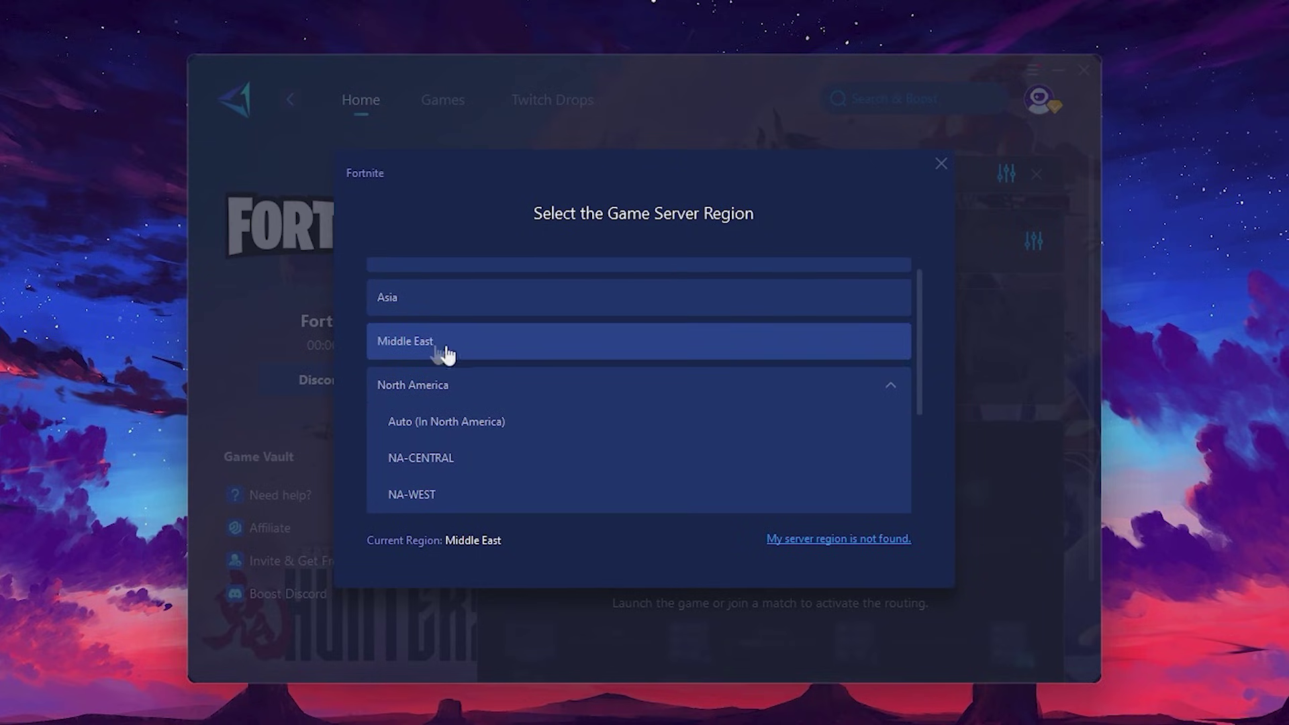
left_click(941, 164)
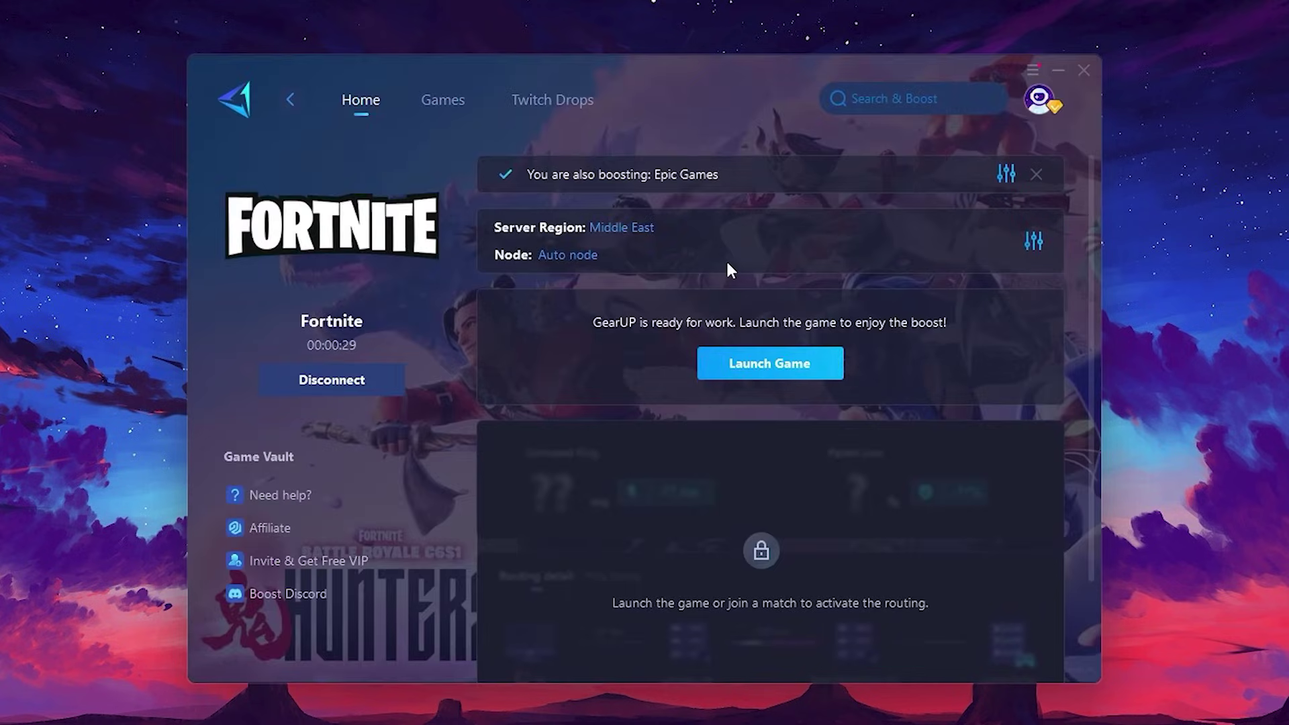
Step: Look through the Fortnite nodes for the Middle East region with their ping and mode, keeping Auto node
left_click(560, 258)
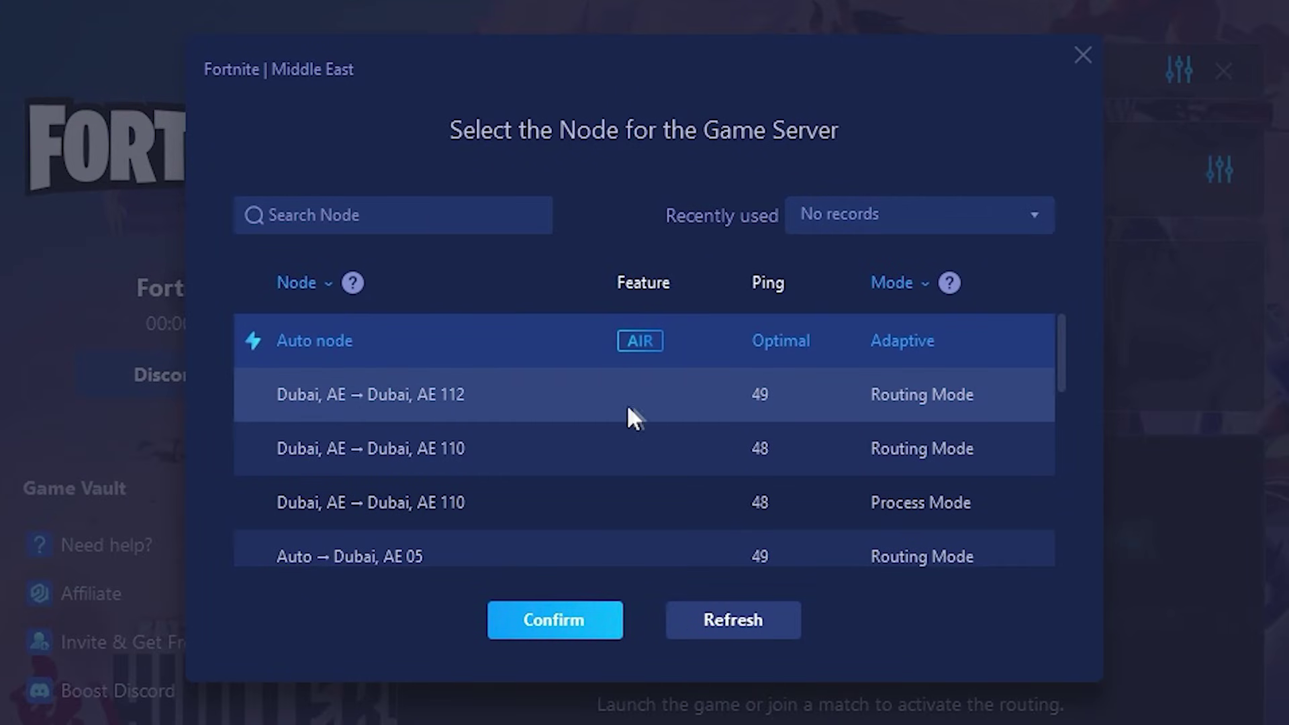
scroll(630, 407, "down", 2)
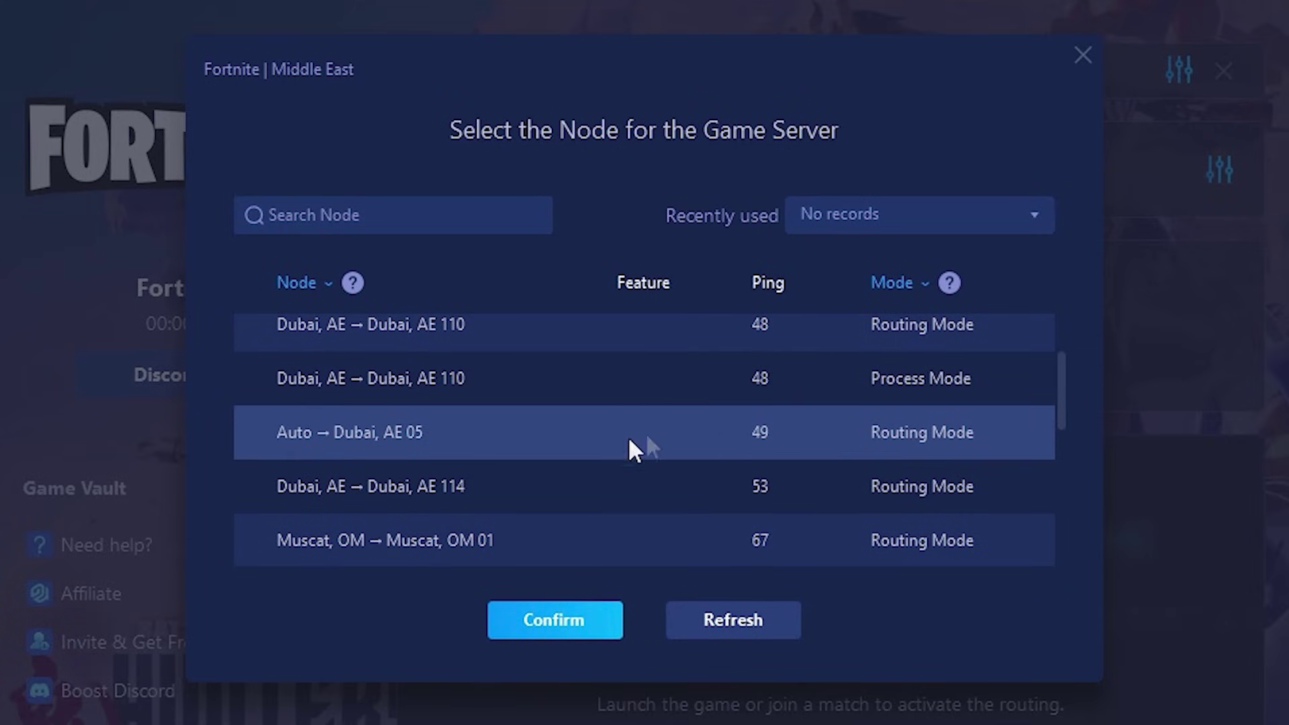
scroll(853, 462, "up", 2)
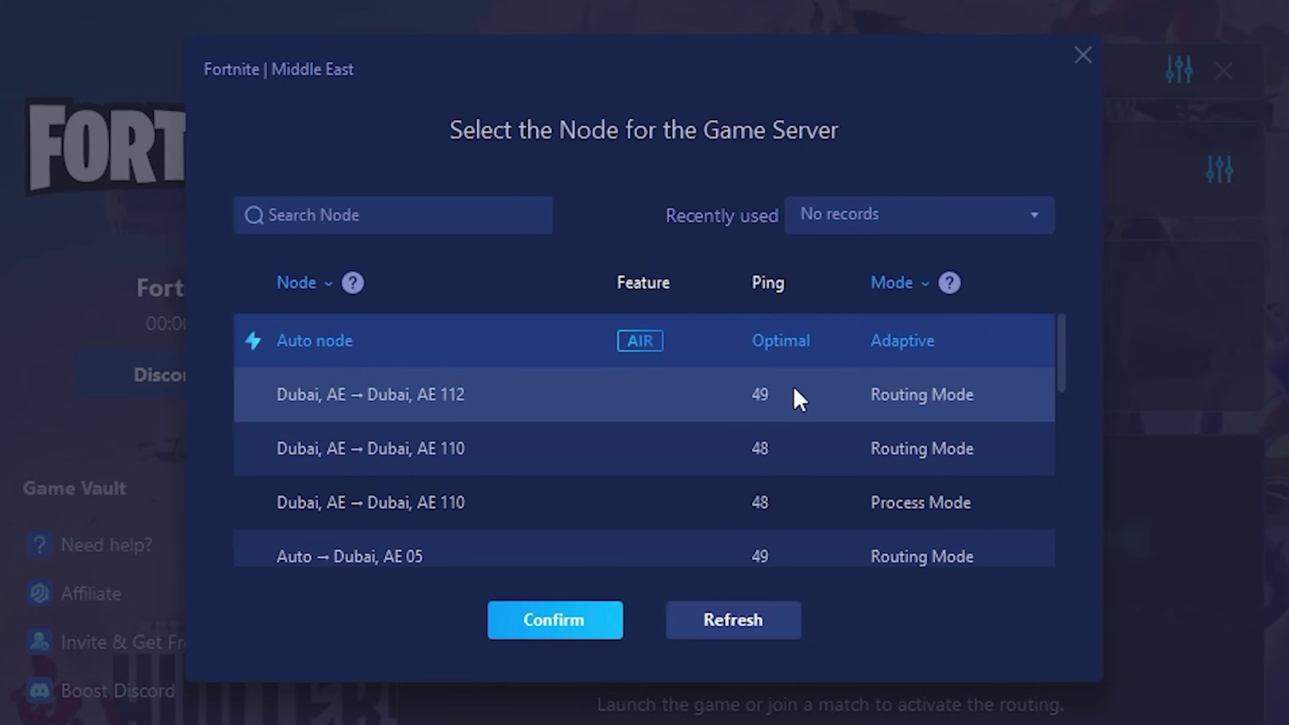
left_click(1083, 55)
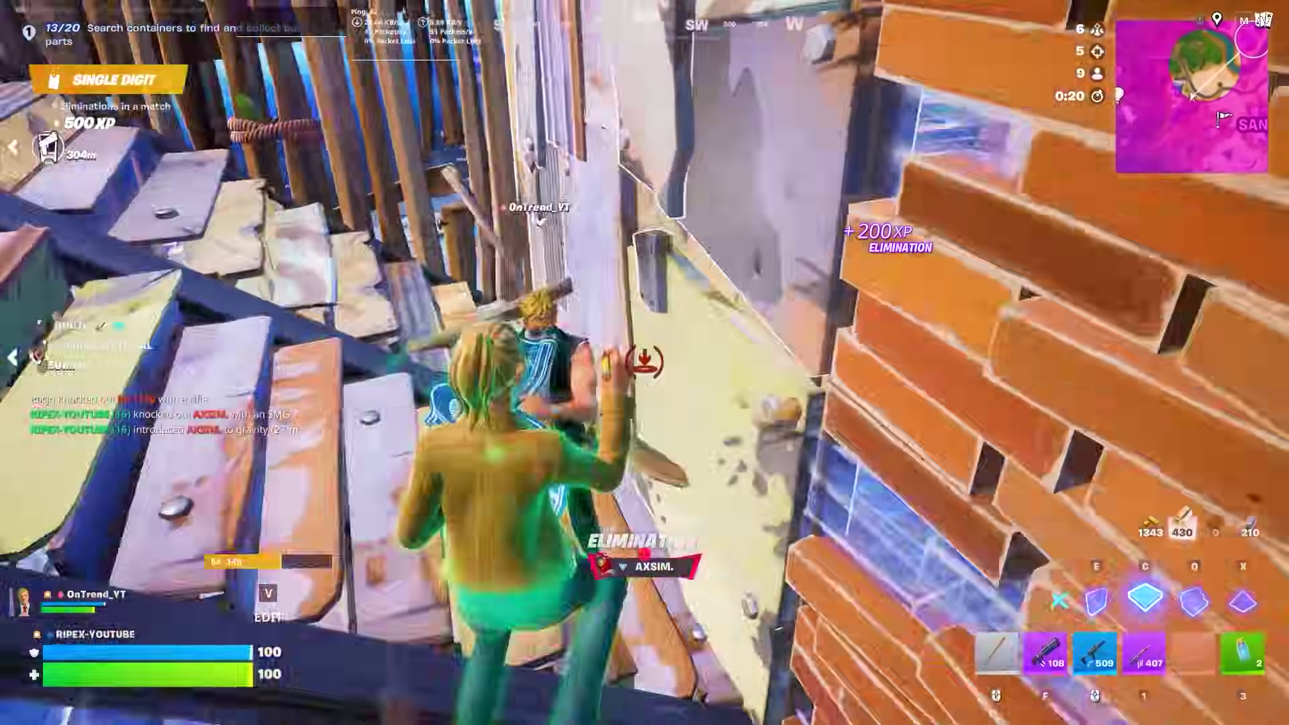
key("f")
key("r")
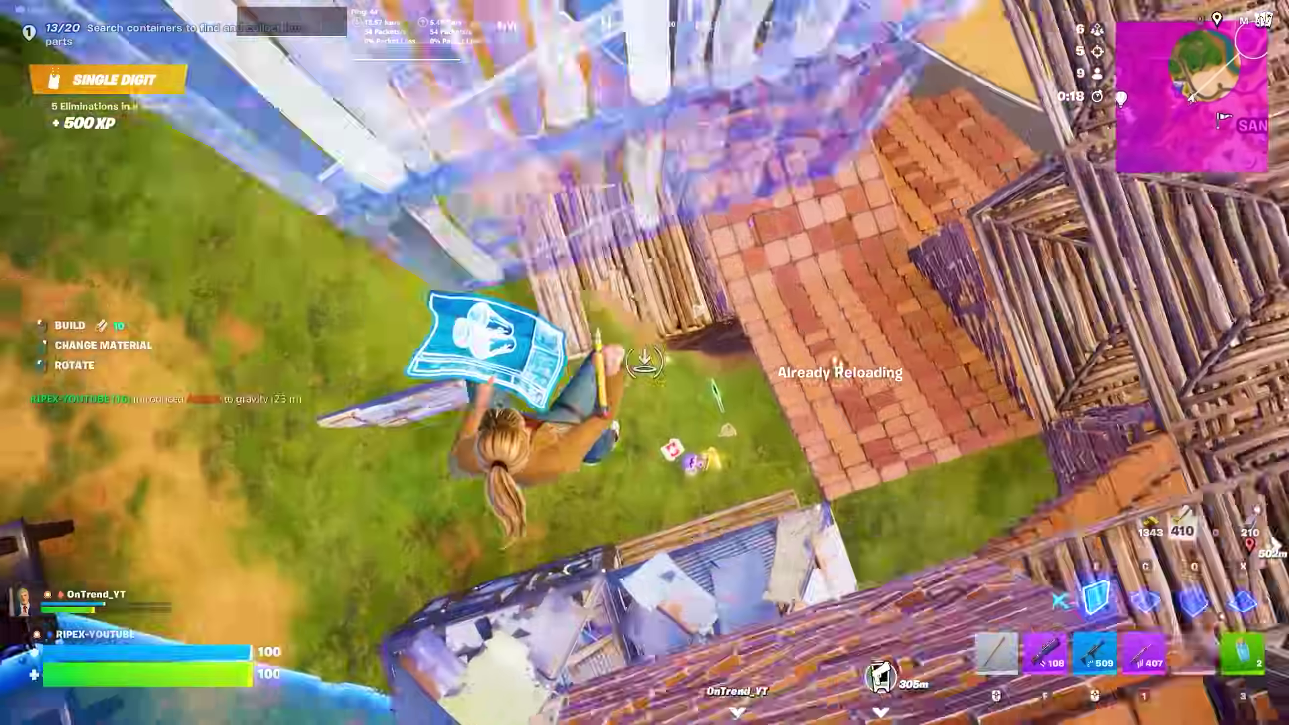
key("c")
key("q")
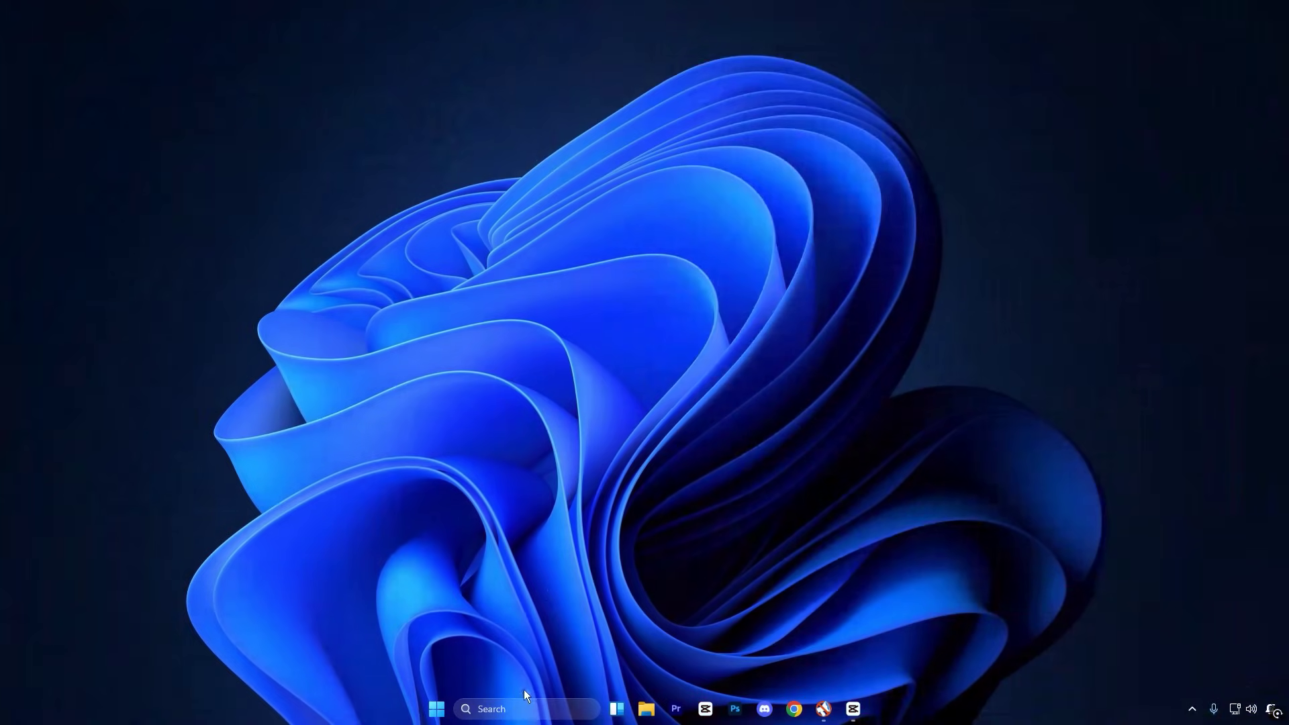
Step: Search Windows for Registry Editor, run it as administrator and allow it to make changes
left_click(526, 705)
type("reg")
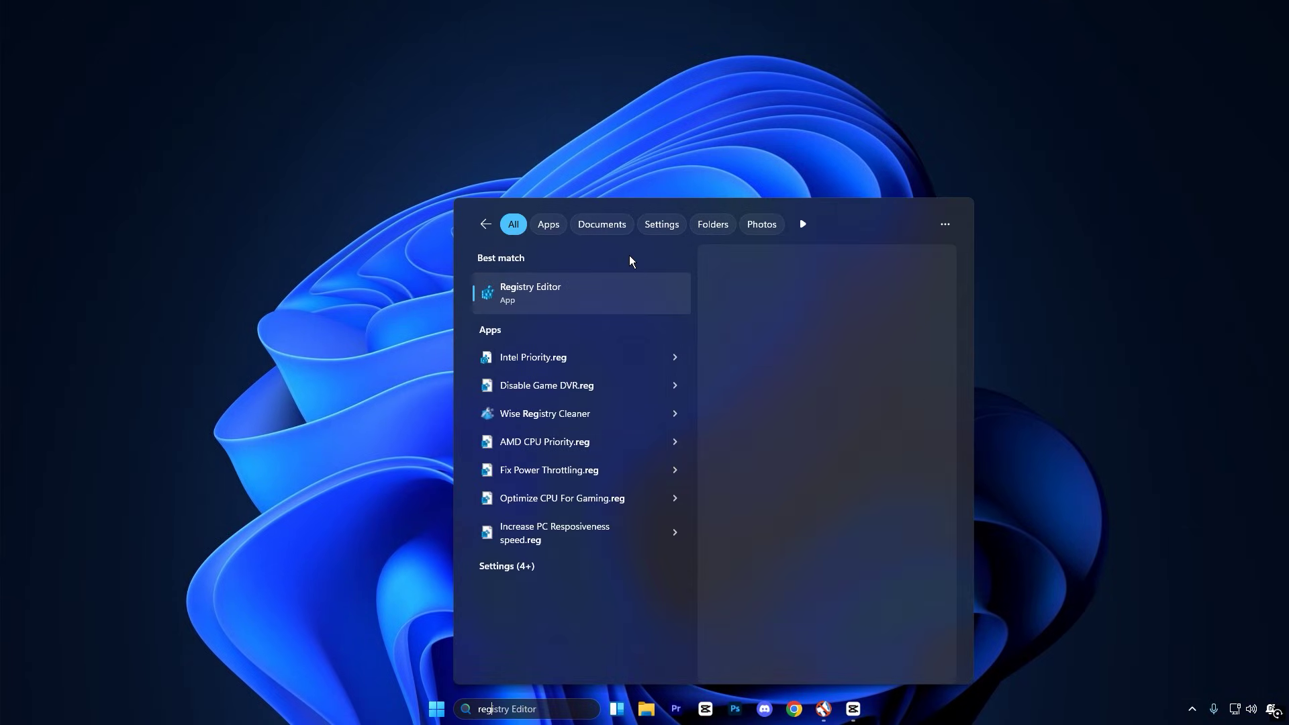
right_click(574, 295)
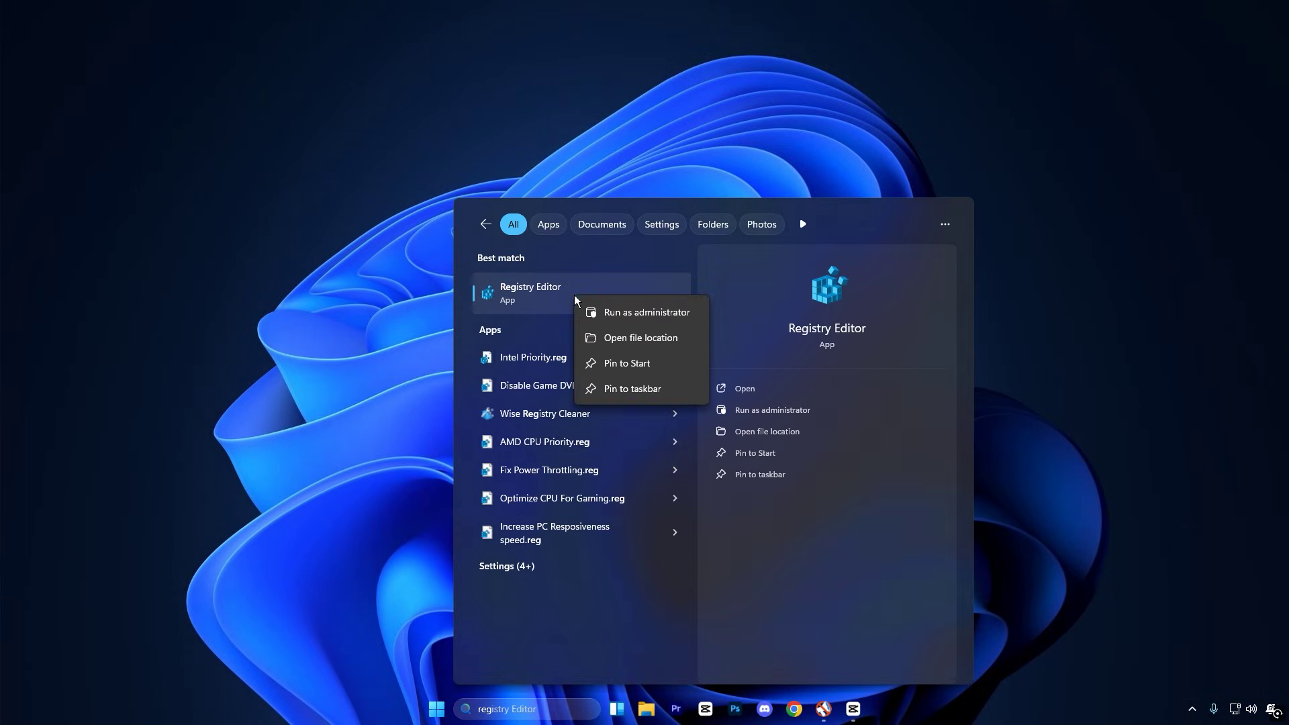
left_click(628, 307)
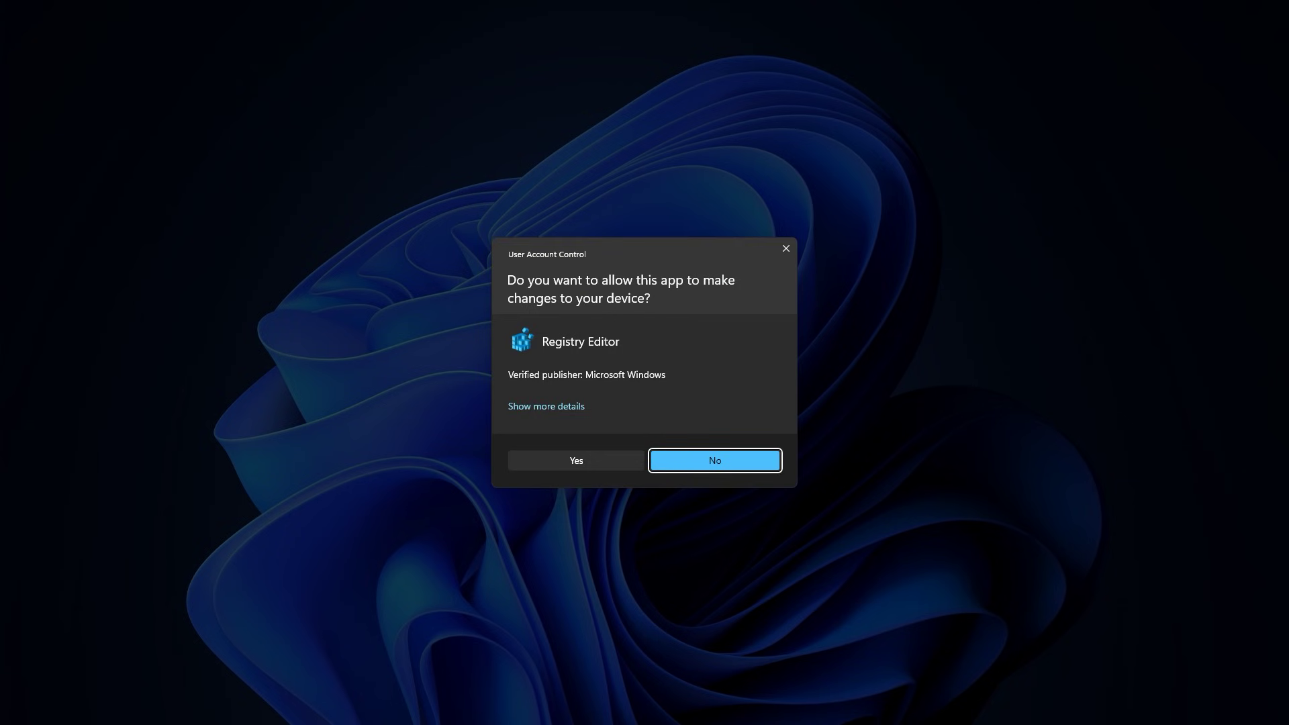
left_click(576, 460)
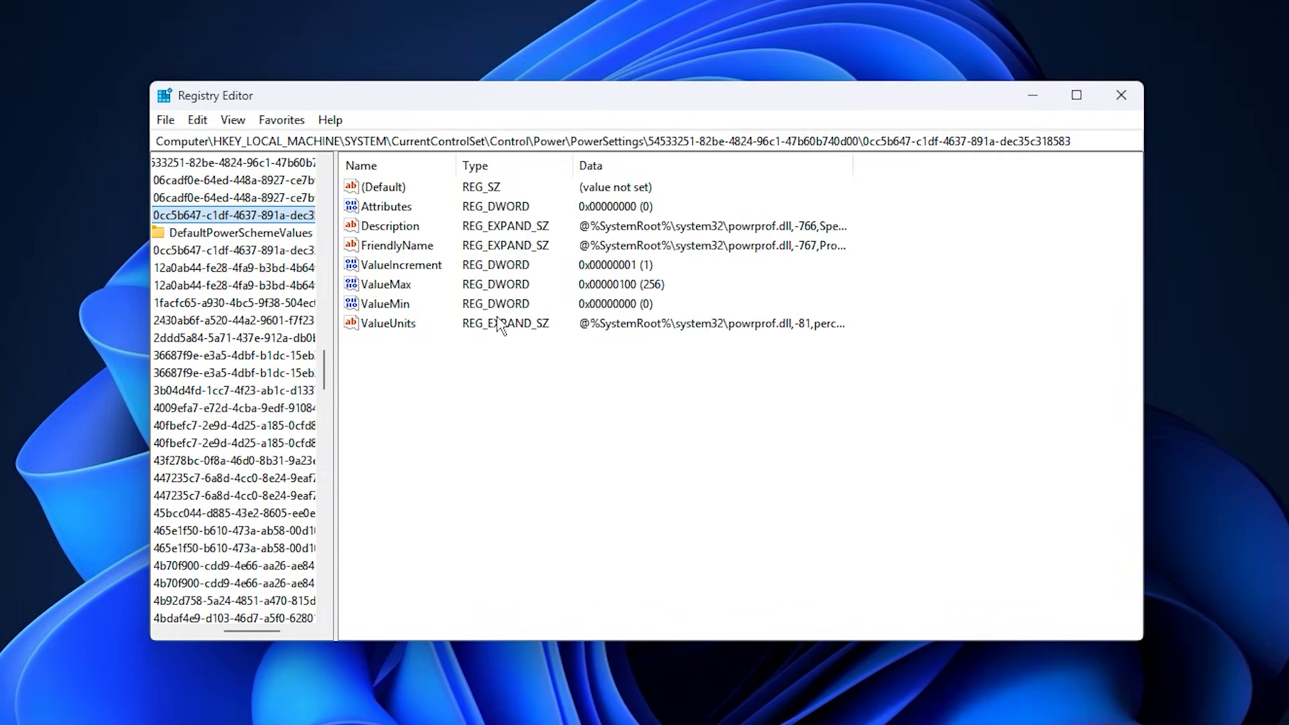
Step: In the Power\PowerSettings subkey 0cc5b647-c1df-4637-891a-dec35c318583, set ValueMax to 100 in hexadecimal
double_click(963, 210)
left_click_drag(847, 157, 176, 151)
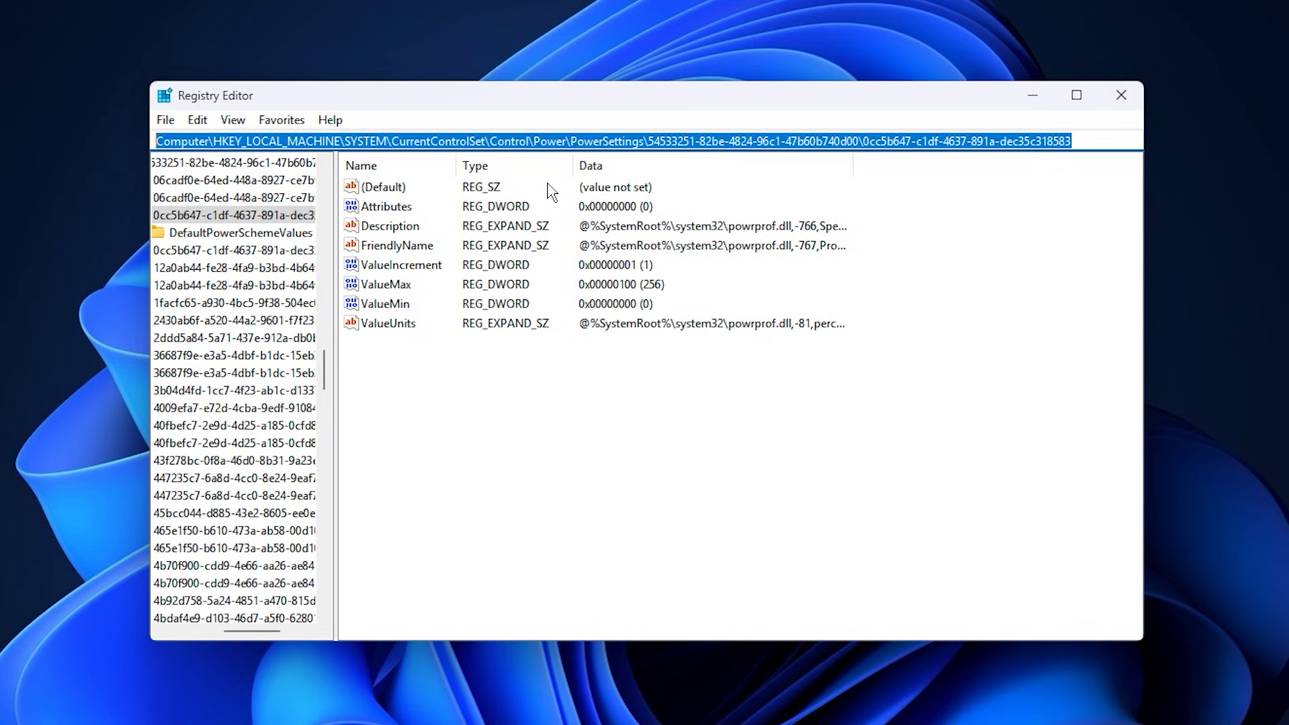
left_click(409, 408)
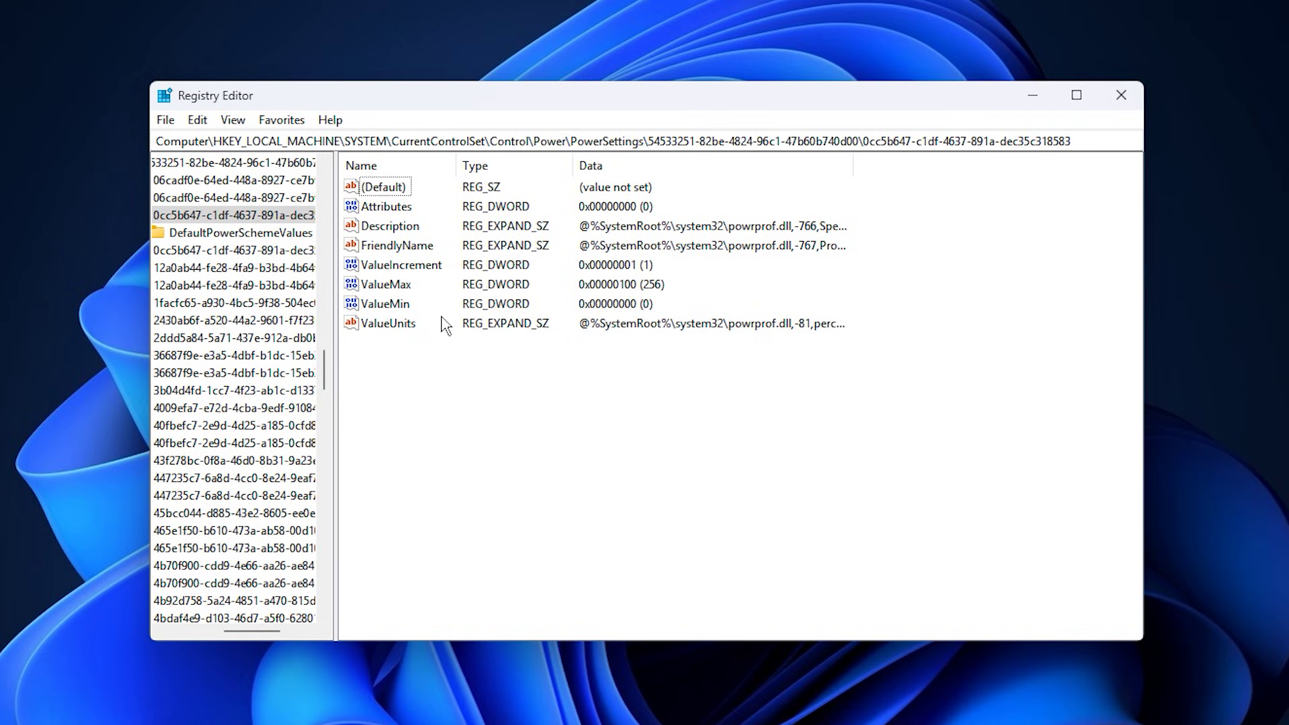
left_click(387, 287)
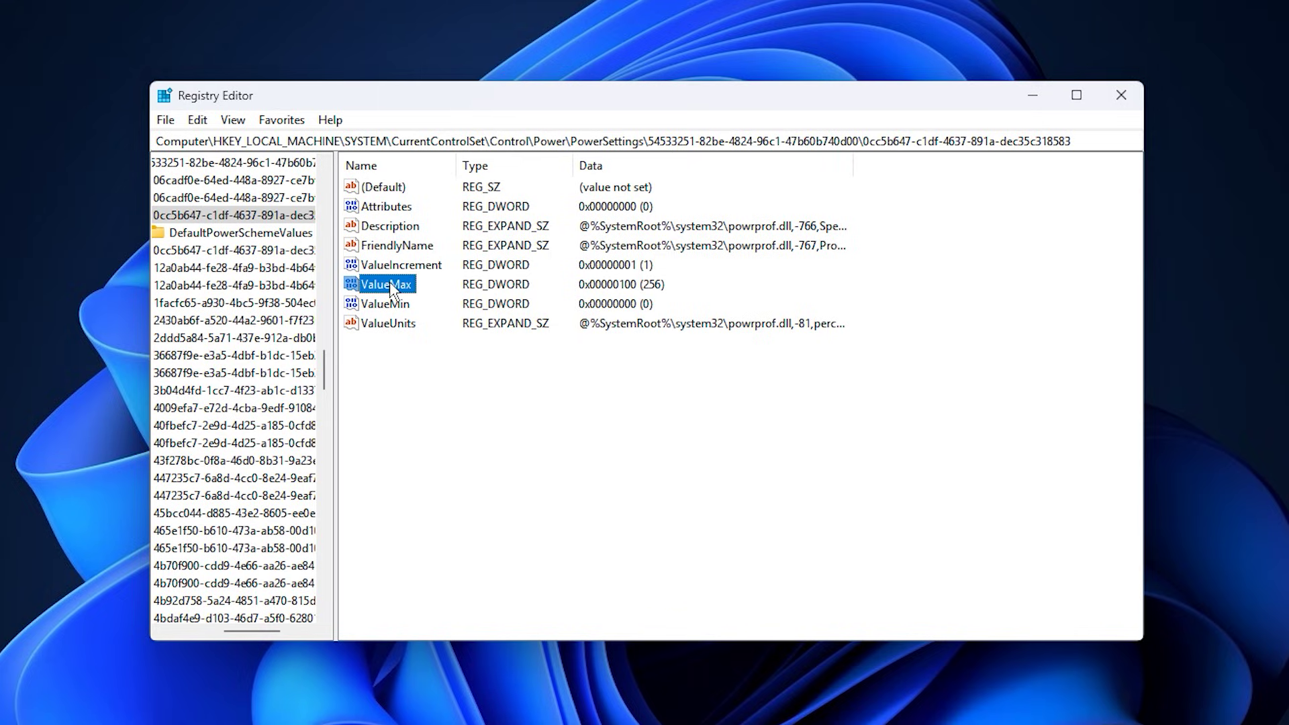
double_click(380, 287)
left_click(263, 280)
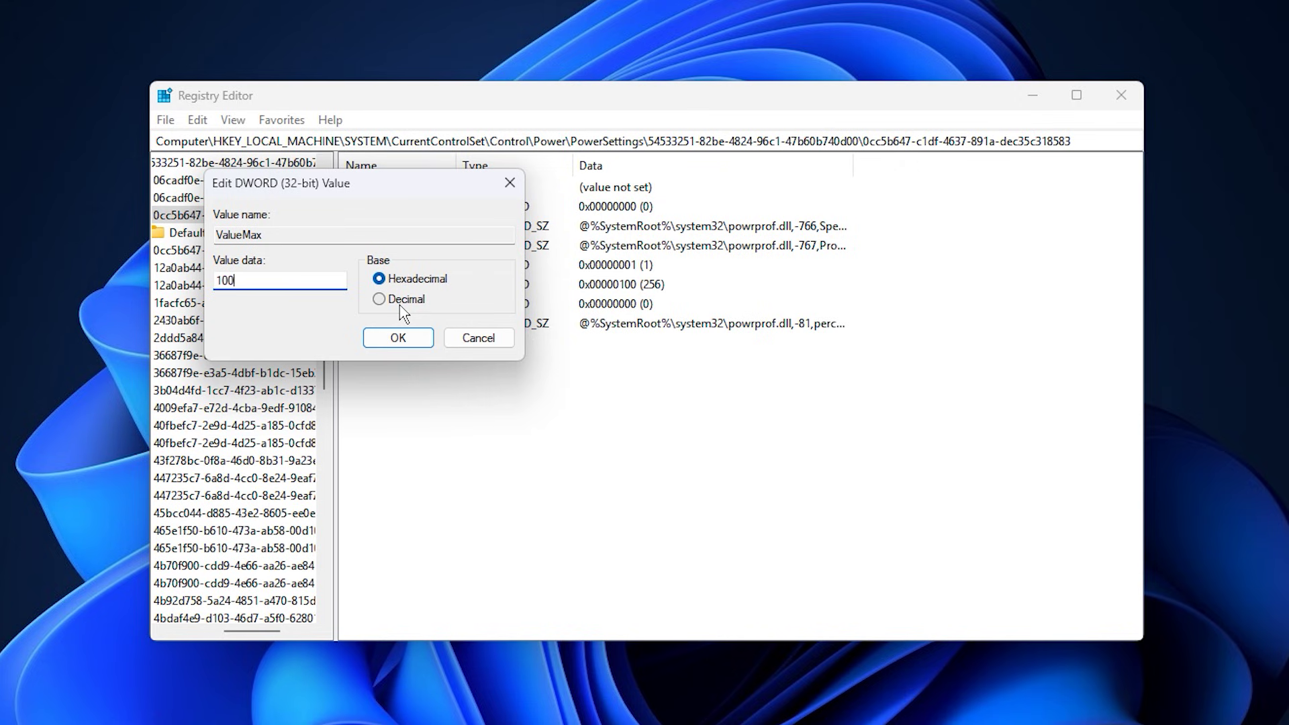
left_click(399, 338)
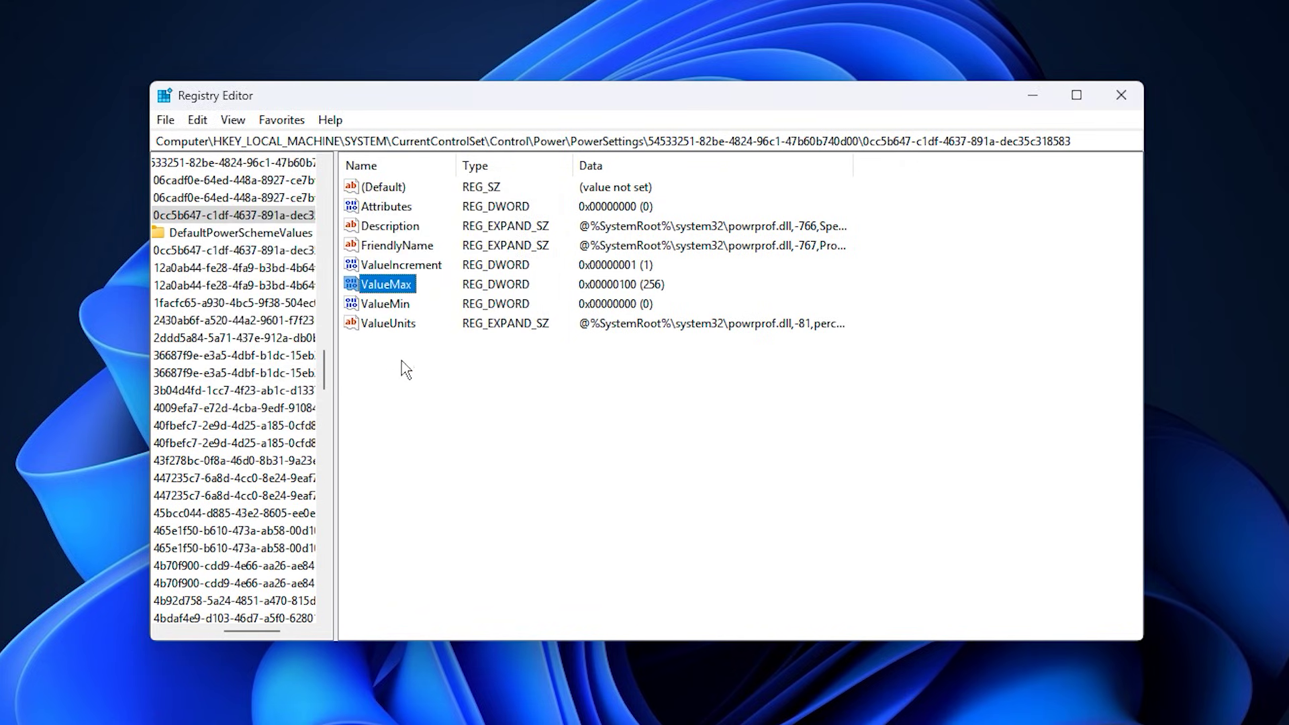
Step: Set ValueMin in the same power settings key to 0 in hexadecimal
left_click(388, 306)
double_click(376, 309)
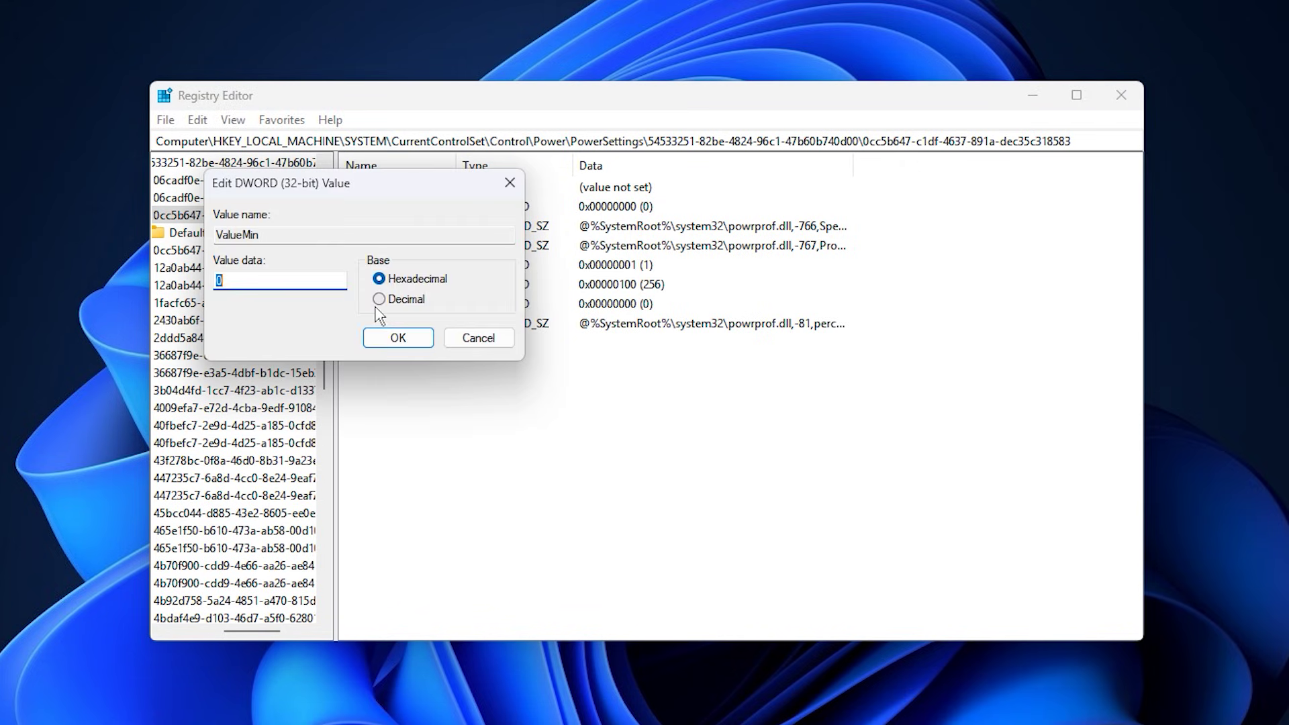
left_click(244, 280)
left_click(399, 339)
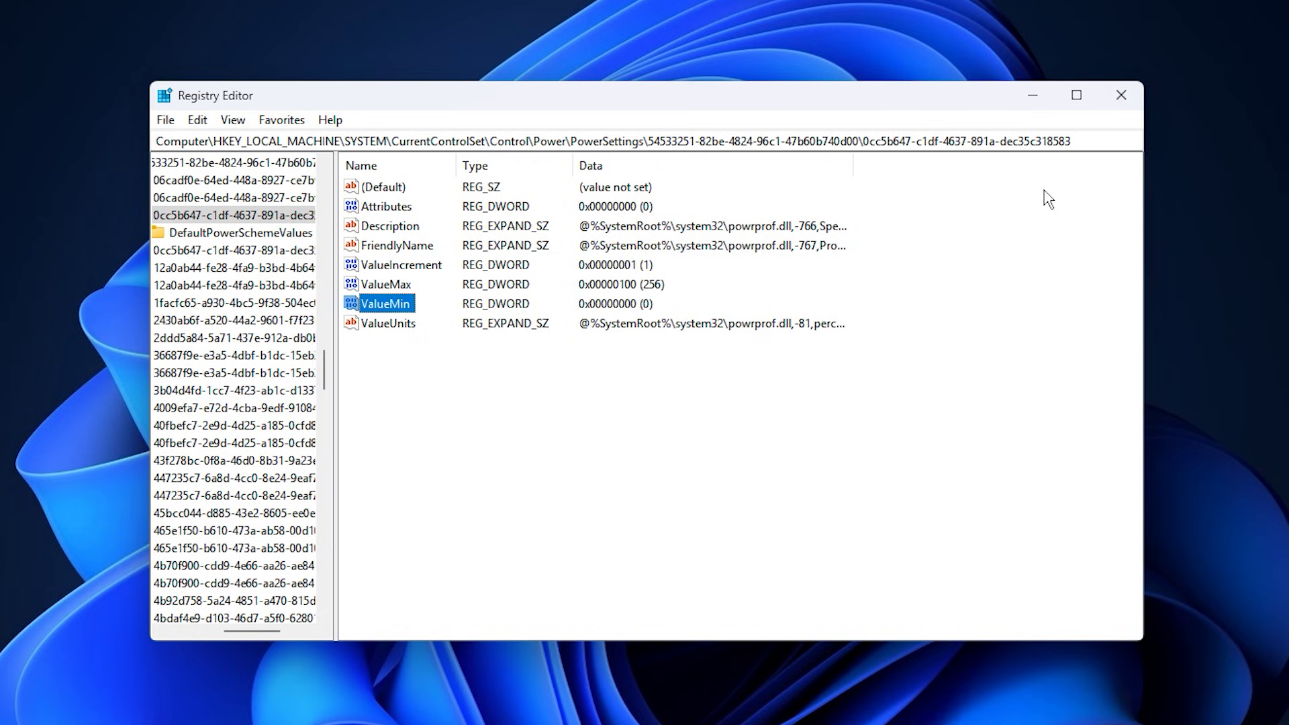
Step: Go to the registry key Computer\HKEY_LOCAL_MACHINE\SYSTEM\CurrentControlSet\Control\PriorityControl
left_click_drag(1074, 142, 152, 143)
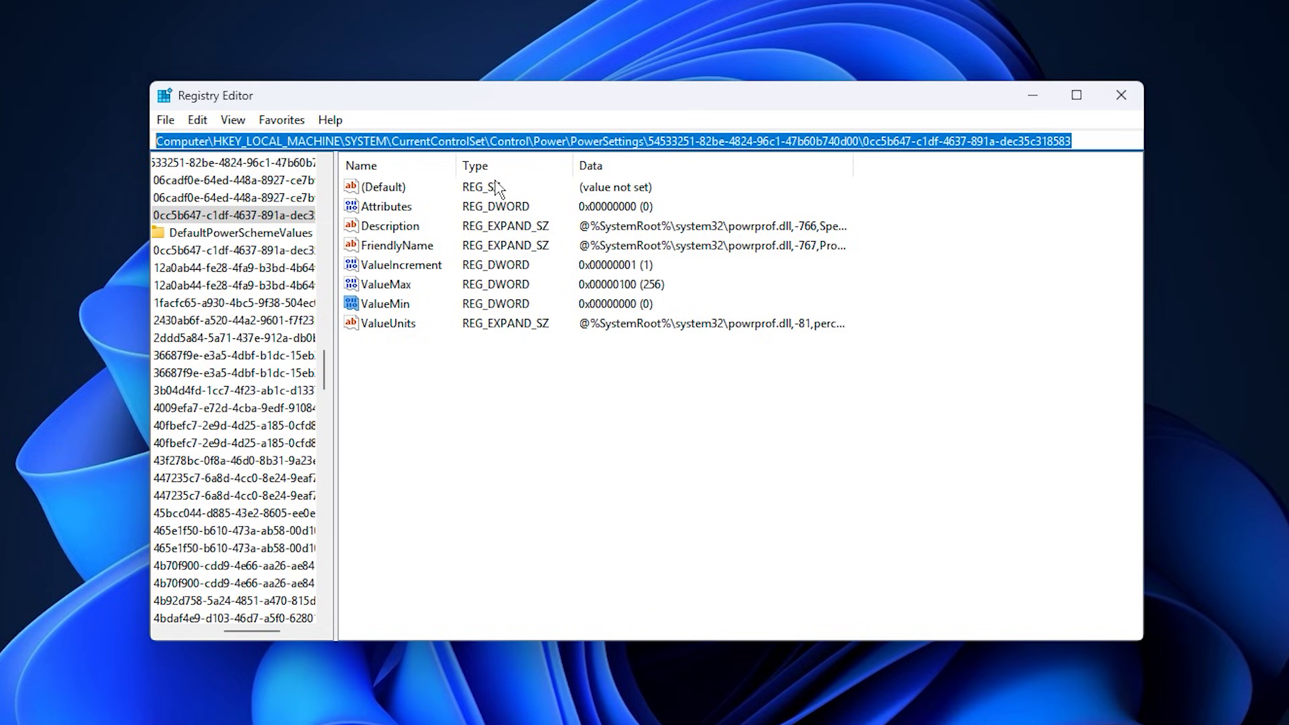
type("Computer\\HKEY_LOCAL_MACHINE\\SYSTEM\\CurrentControlSet\\Control\\PriorityControl")
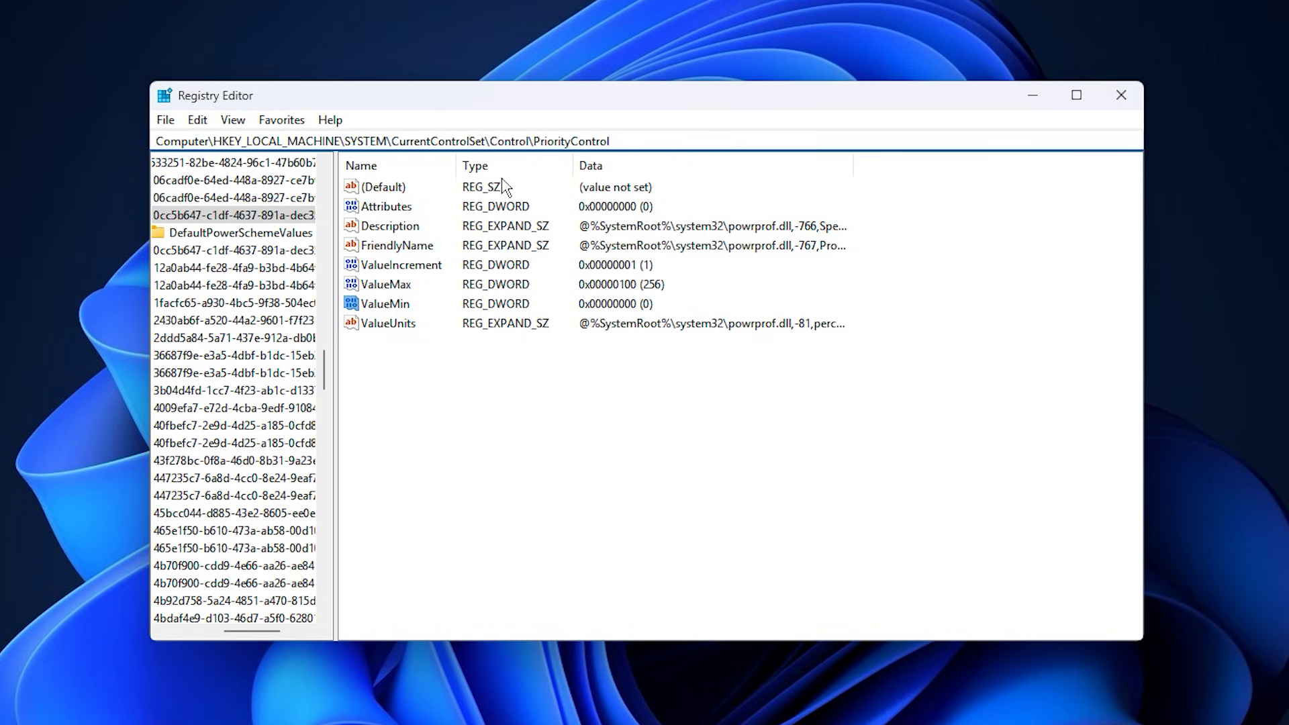
key("Return")
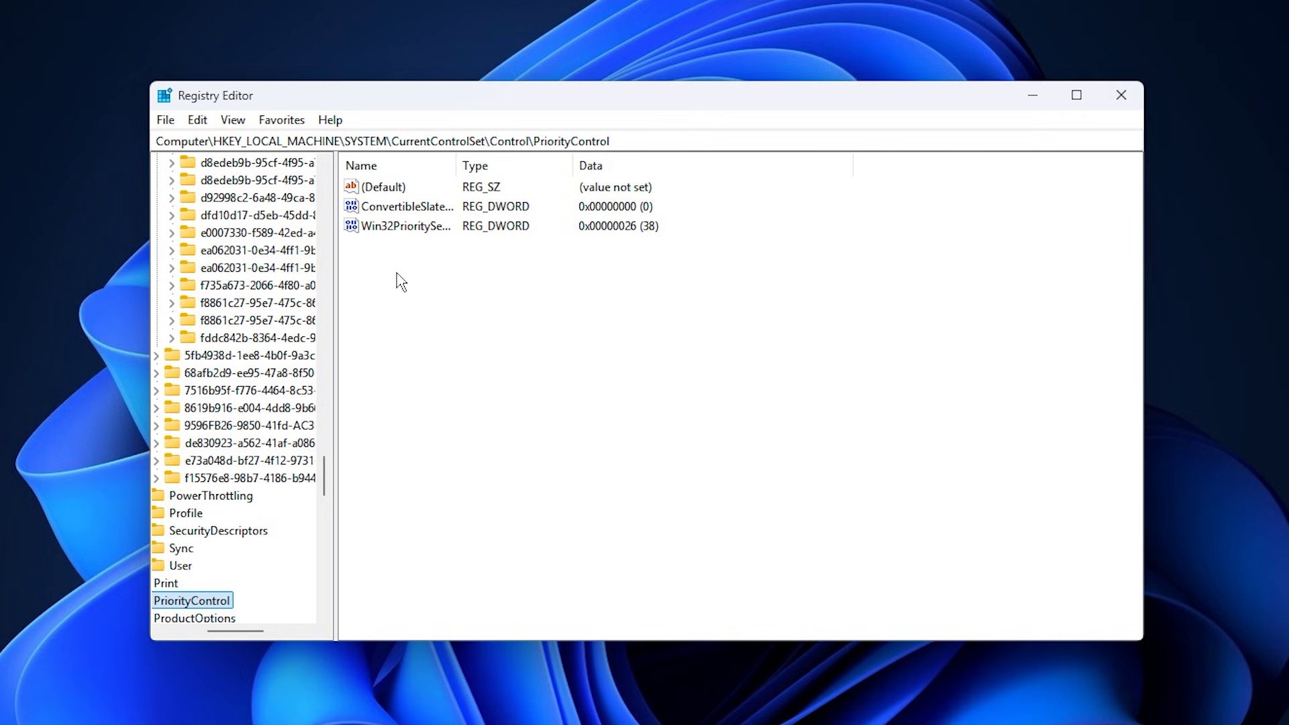
Step: Set the Win32PrioritySeparation value to 26 in hexadecimal
left_click(401, 227)
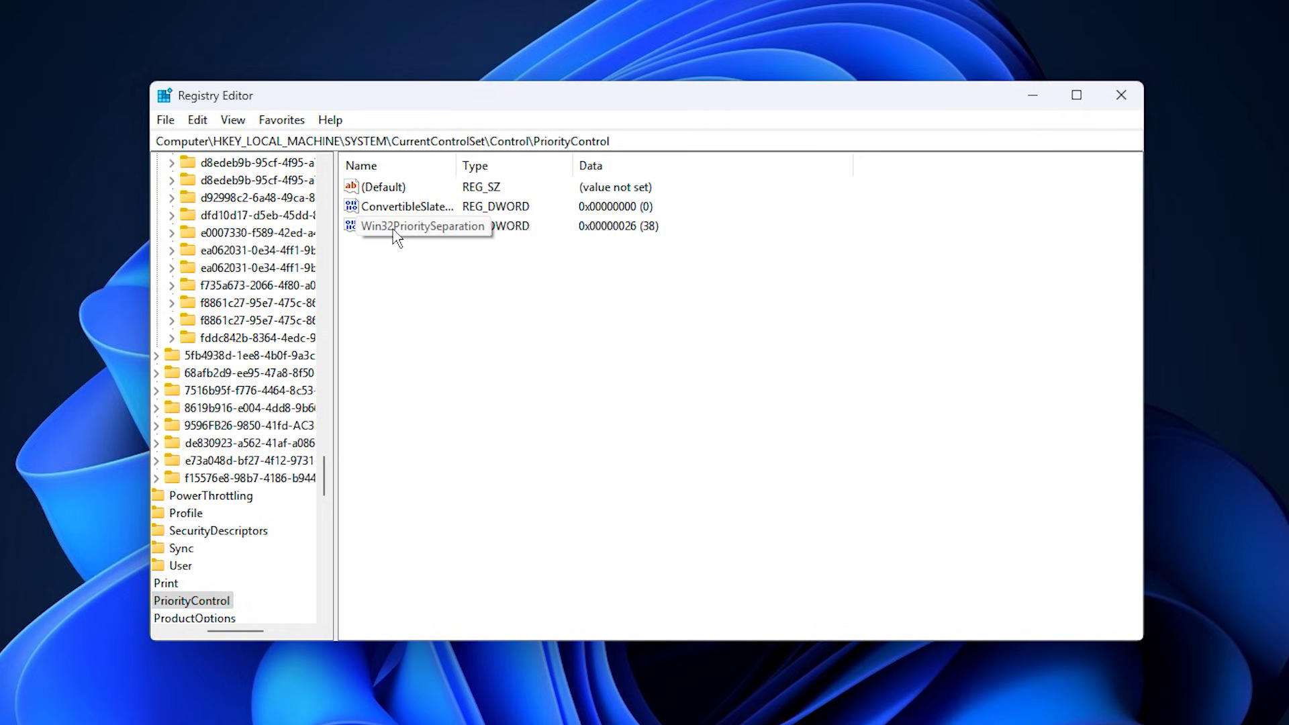
right_click(395, 231)
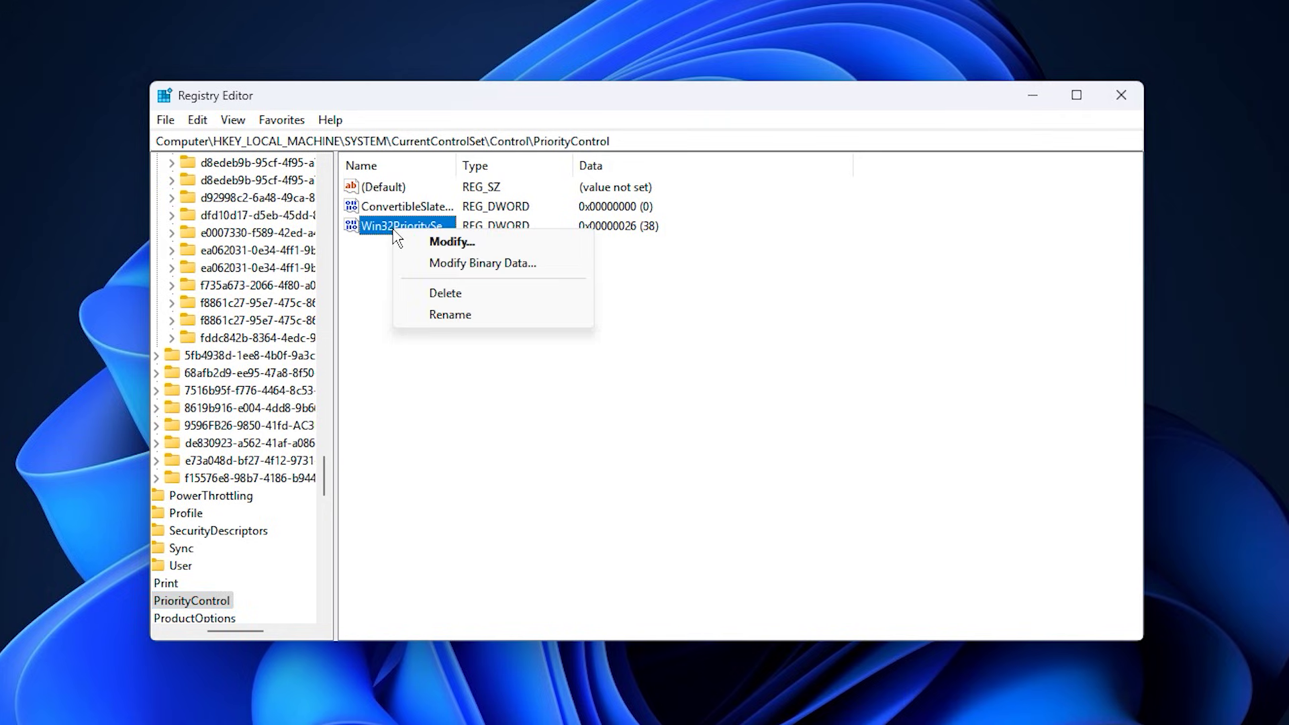
left_click(432, 245)
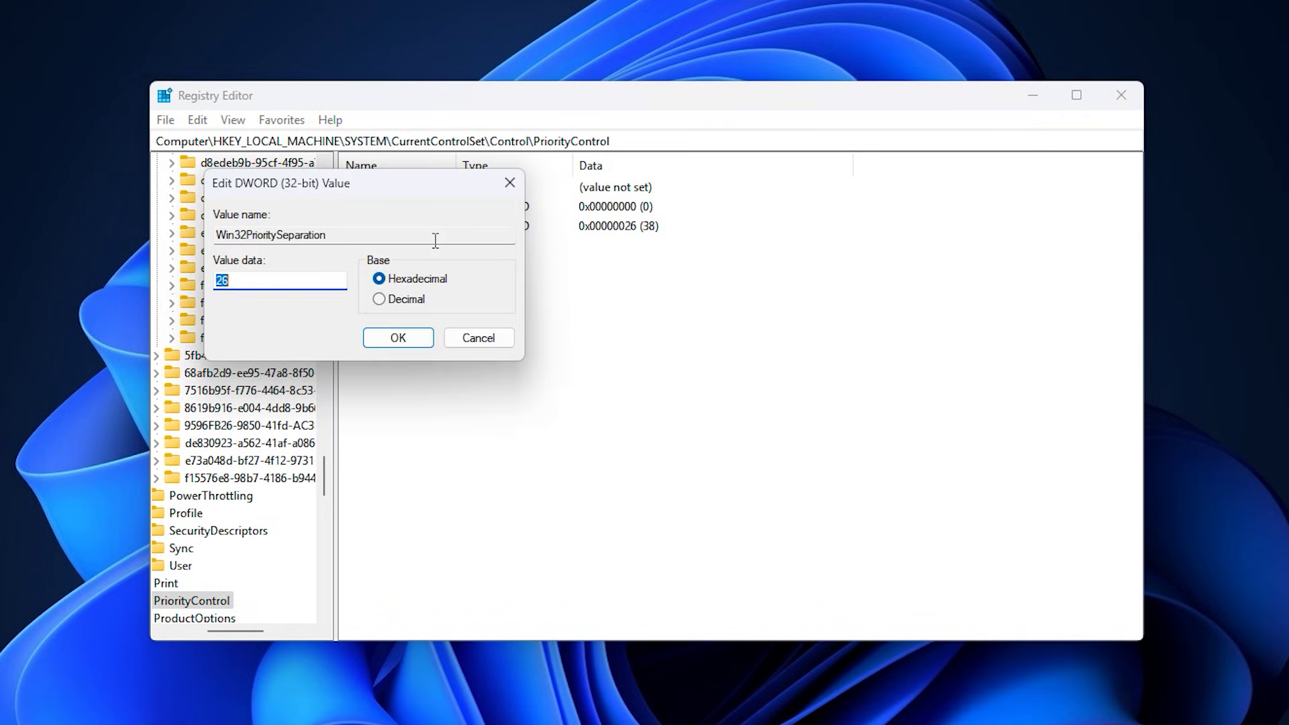
left_click(237, 280)
left_click(397, 339)
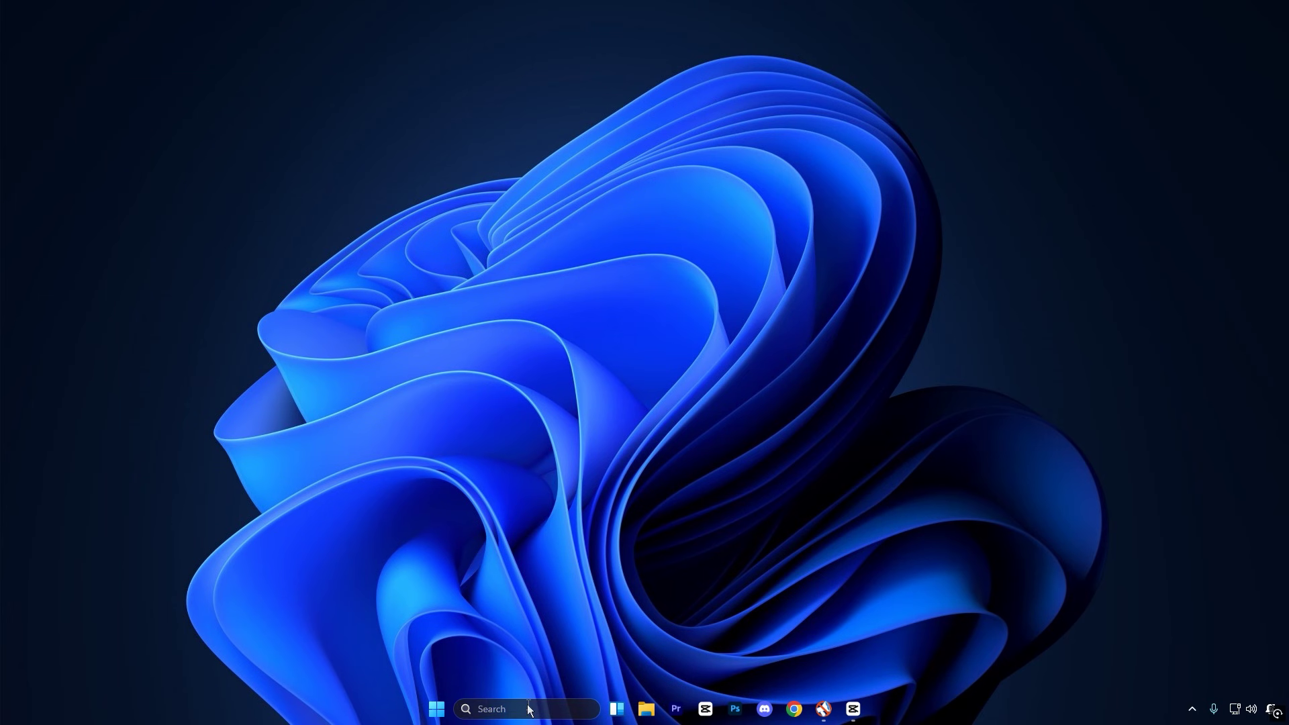
Step: Search Windows for msconfig, launch System Configuration, and open the advanced boot options for Windows 11
left_click(528, 710)
type("ms")
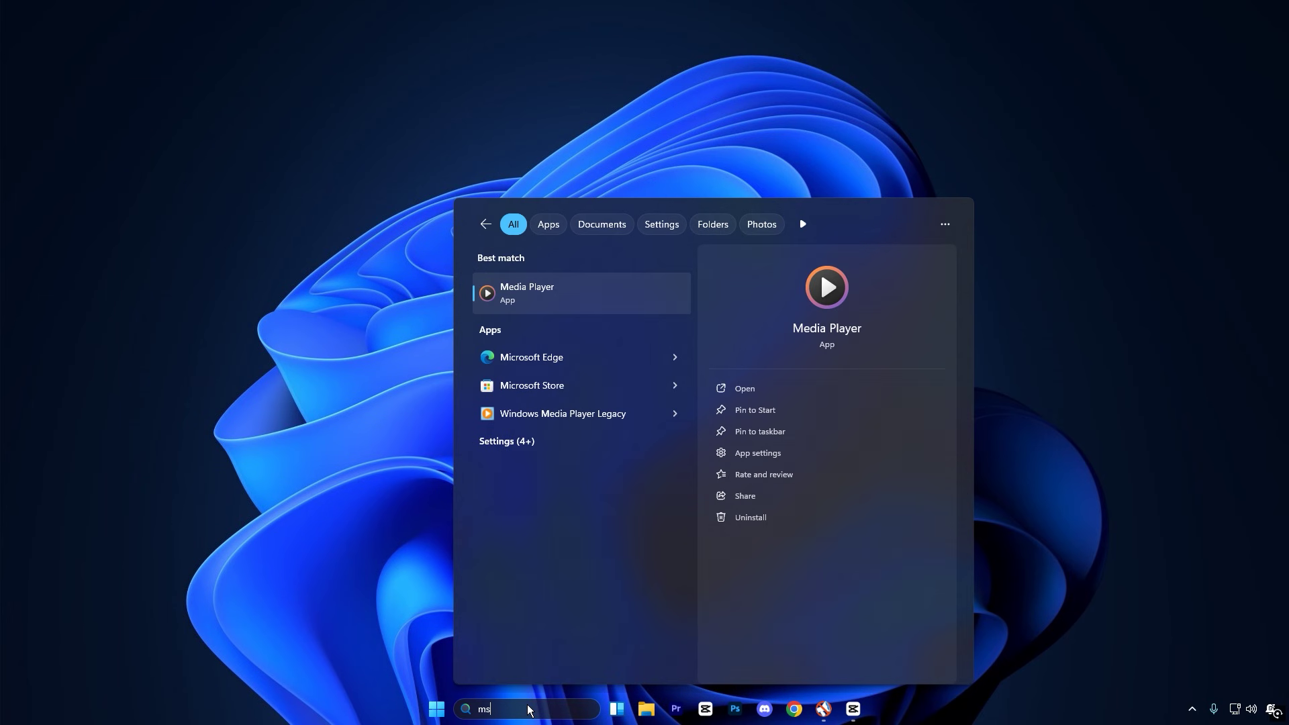
type("config")
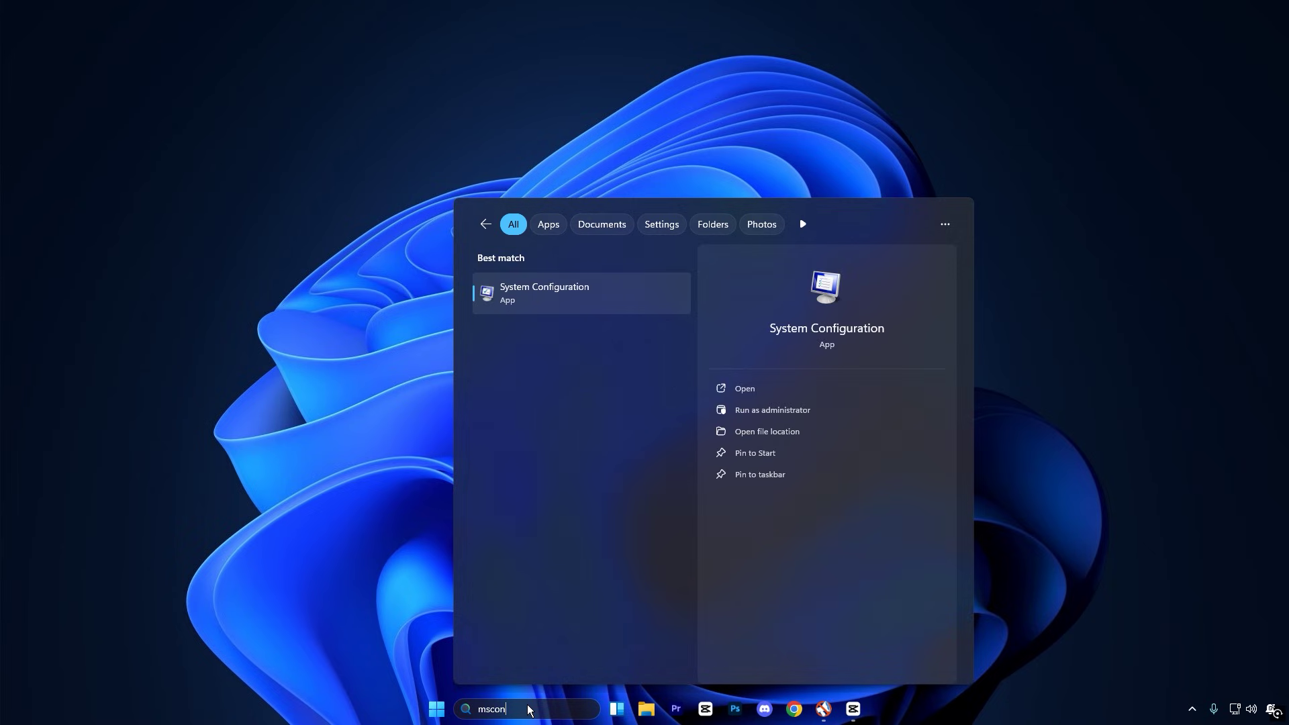
left_click(577, 293)
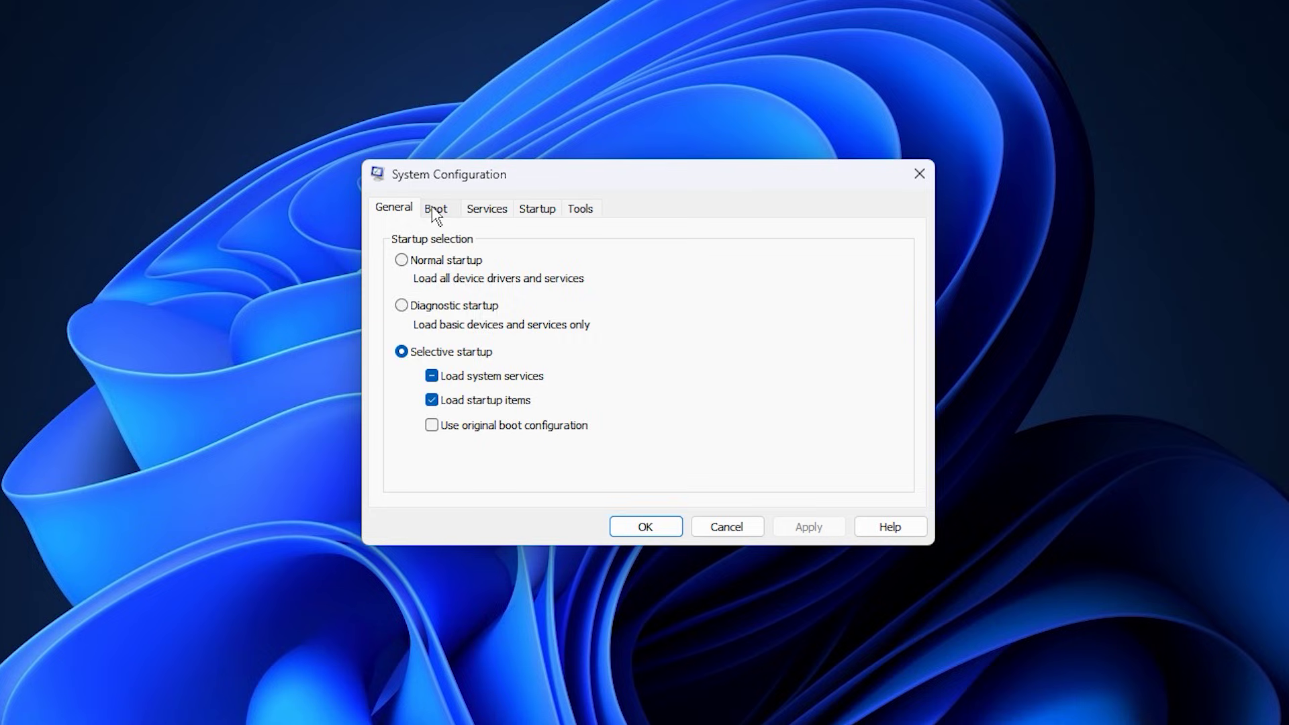
left_click(436, 211)
left_click(434, 352)
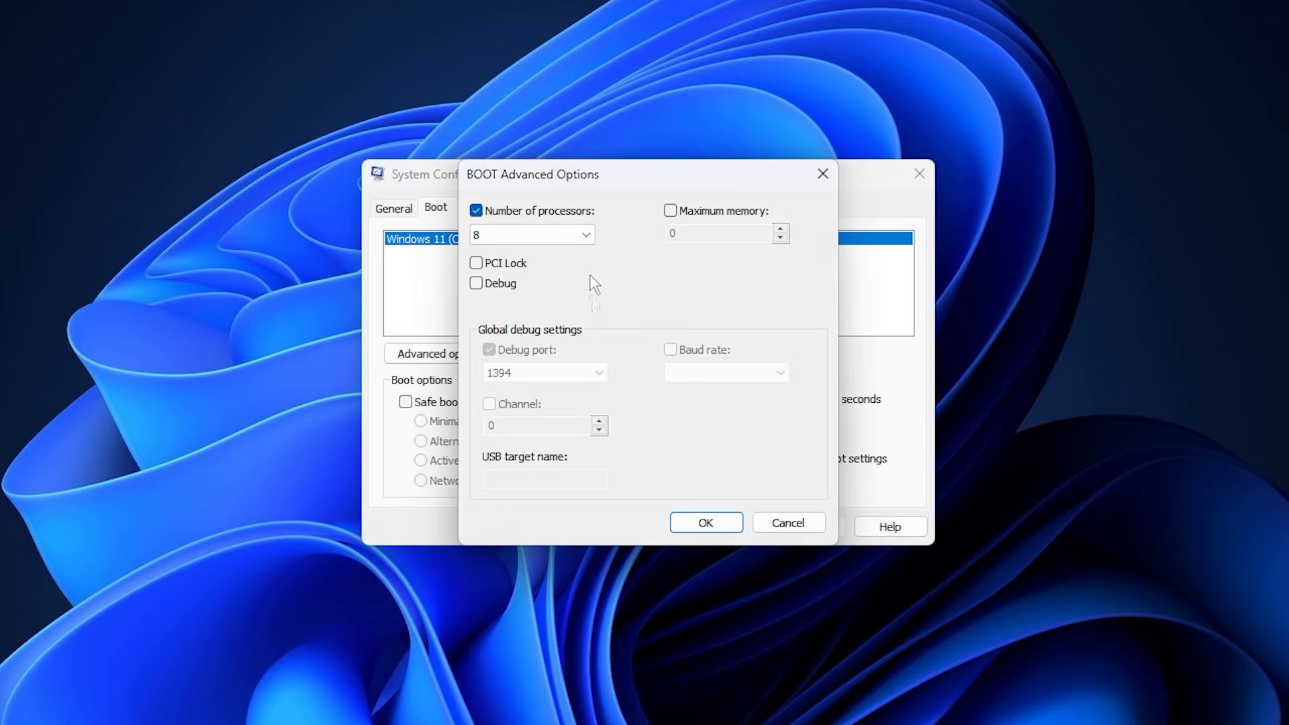
Step: Enable the number of processors option, set it to 8, and accept the advanced boot options
left_click(477, 211)
left_click(476, 211)
left_click(522, 237)
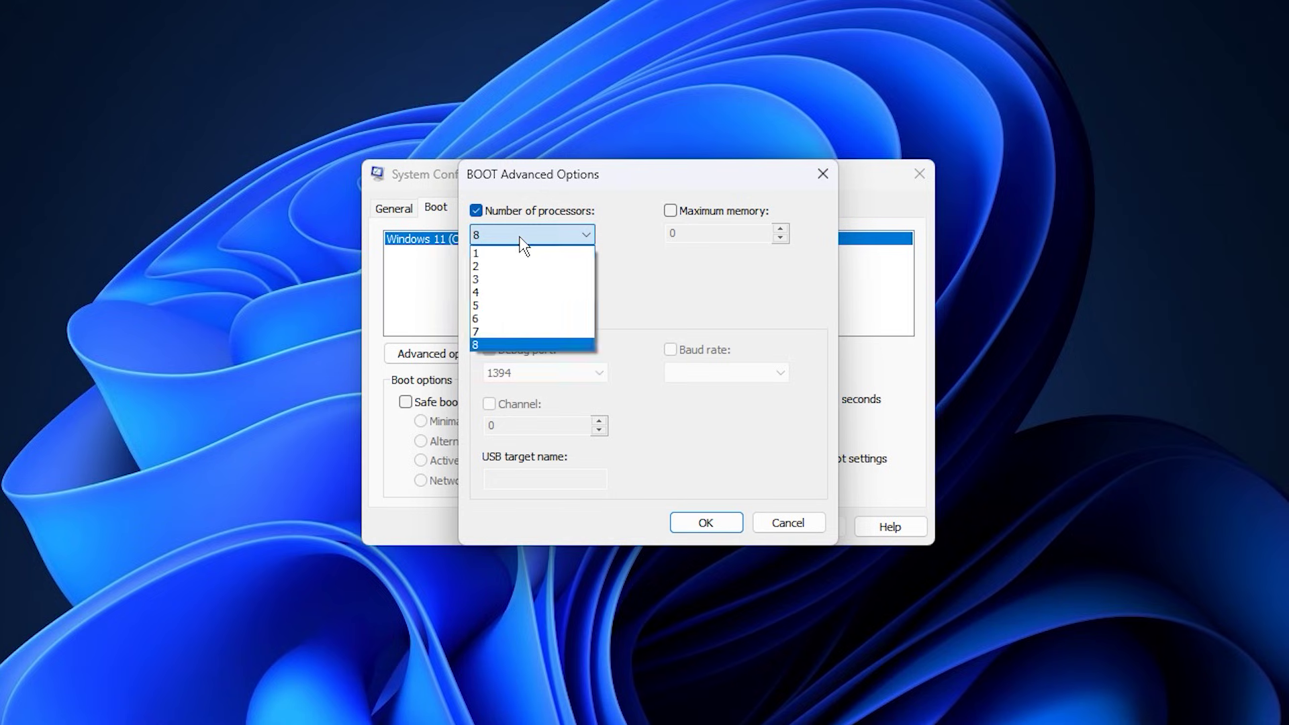
left_click(514, 339)
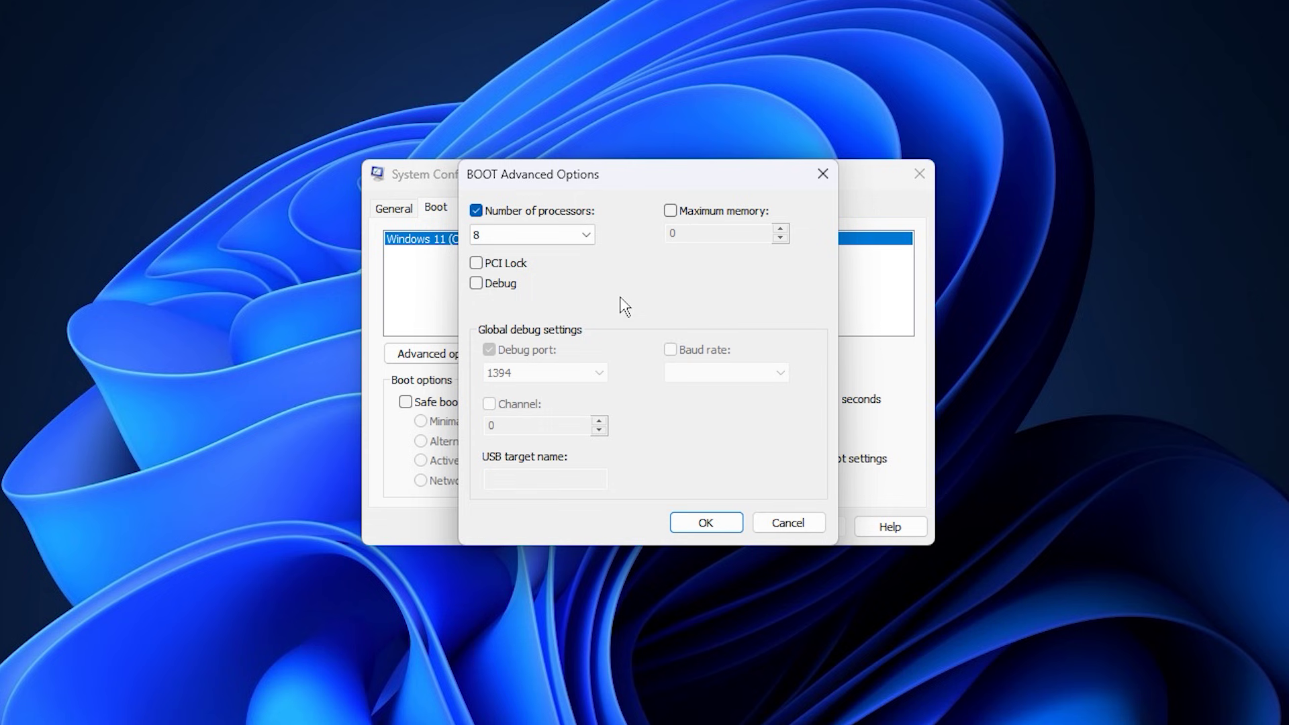
left_click(705, 522)
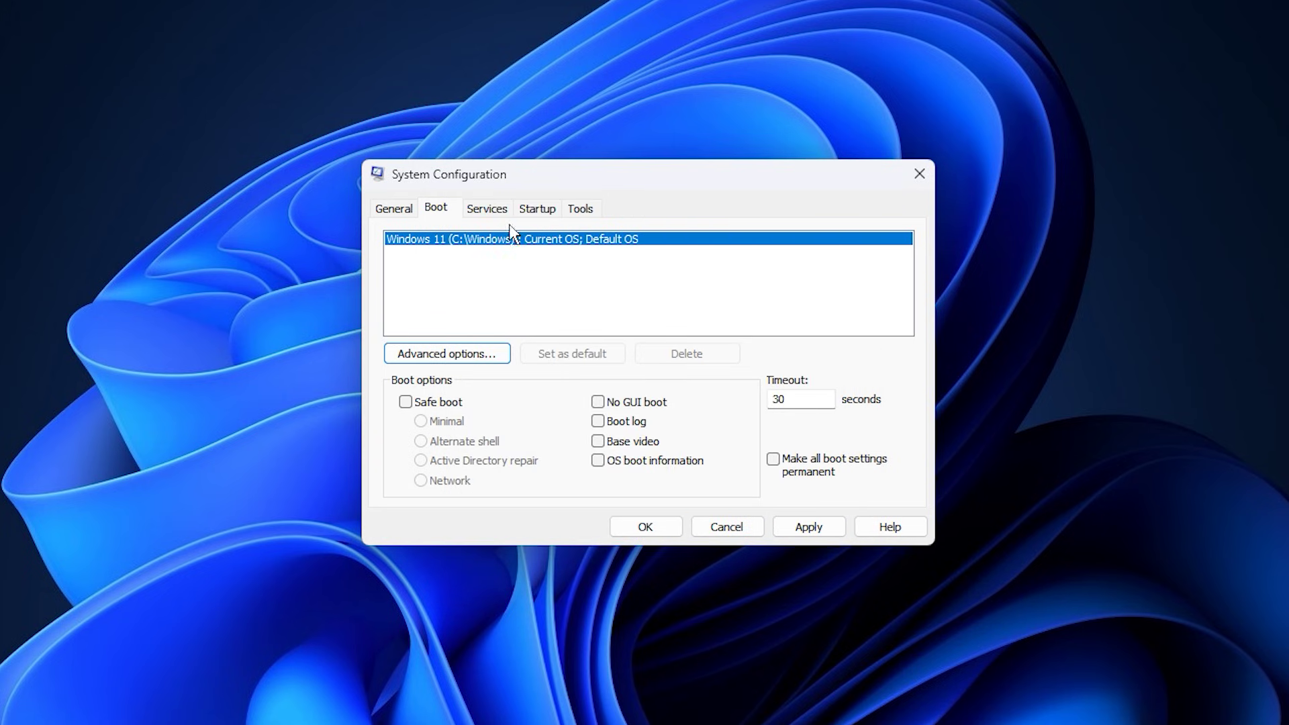
Step: Hide all Microsoft services in the System Configuration services list and review the remaining third-party services
left_click(488, 212)
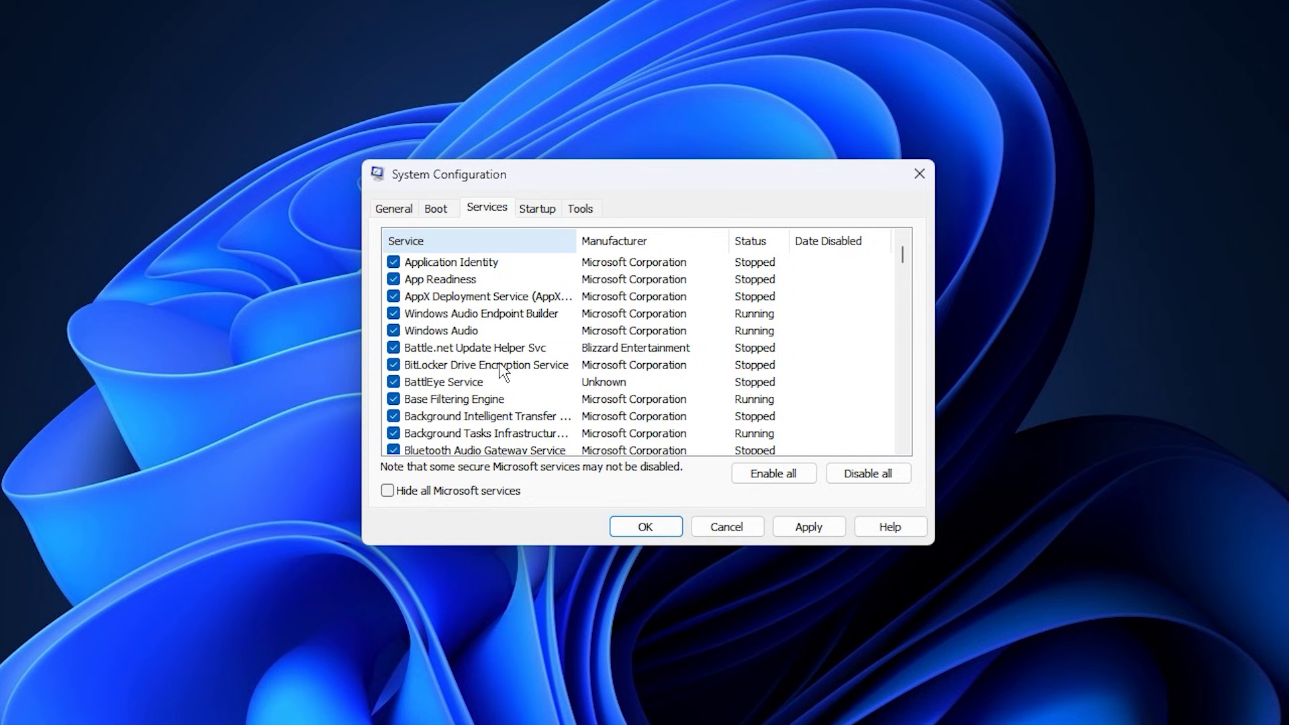
left_click(388, 491)
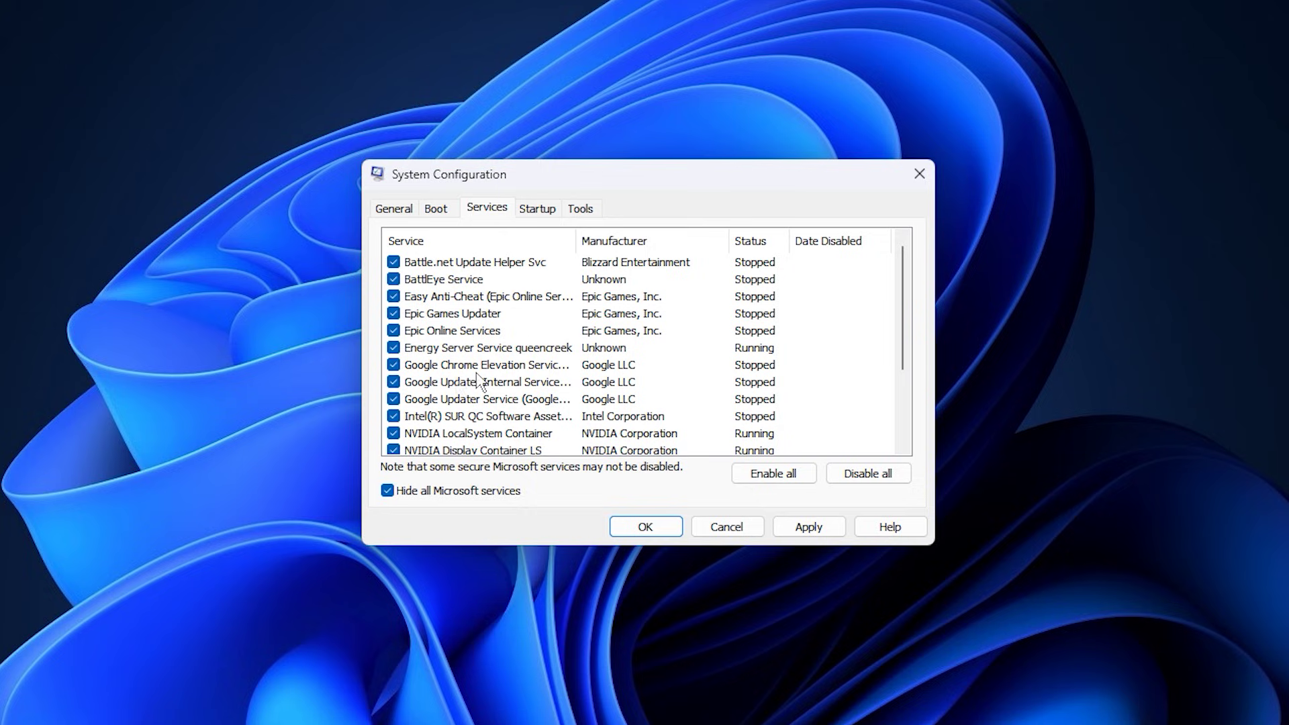
scroll(451, 352, "down", 2)
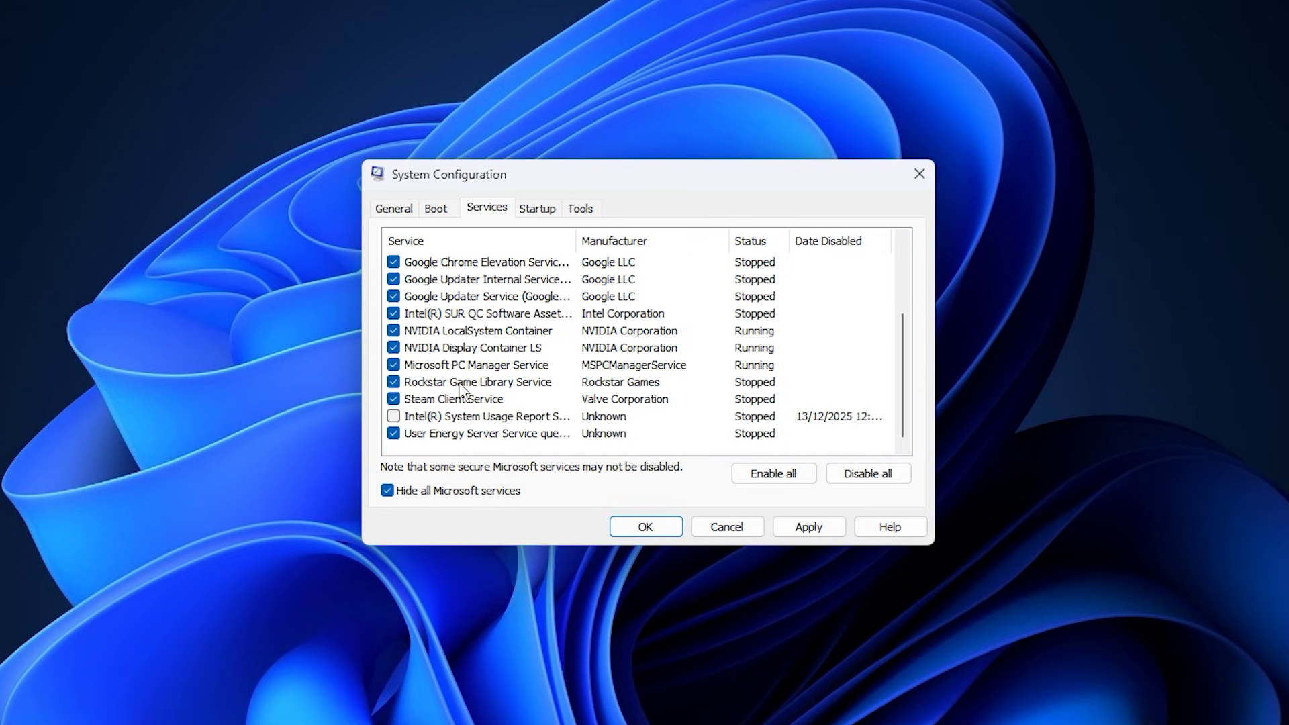
scroll(460, 389, "up", 2)
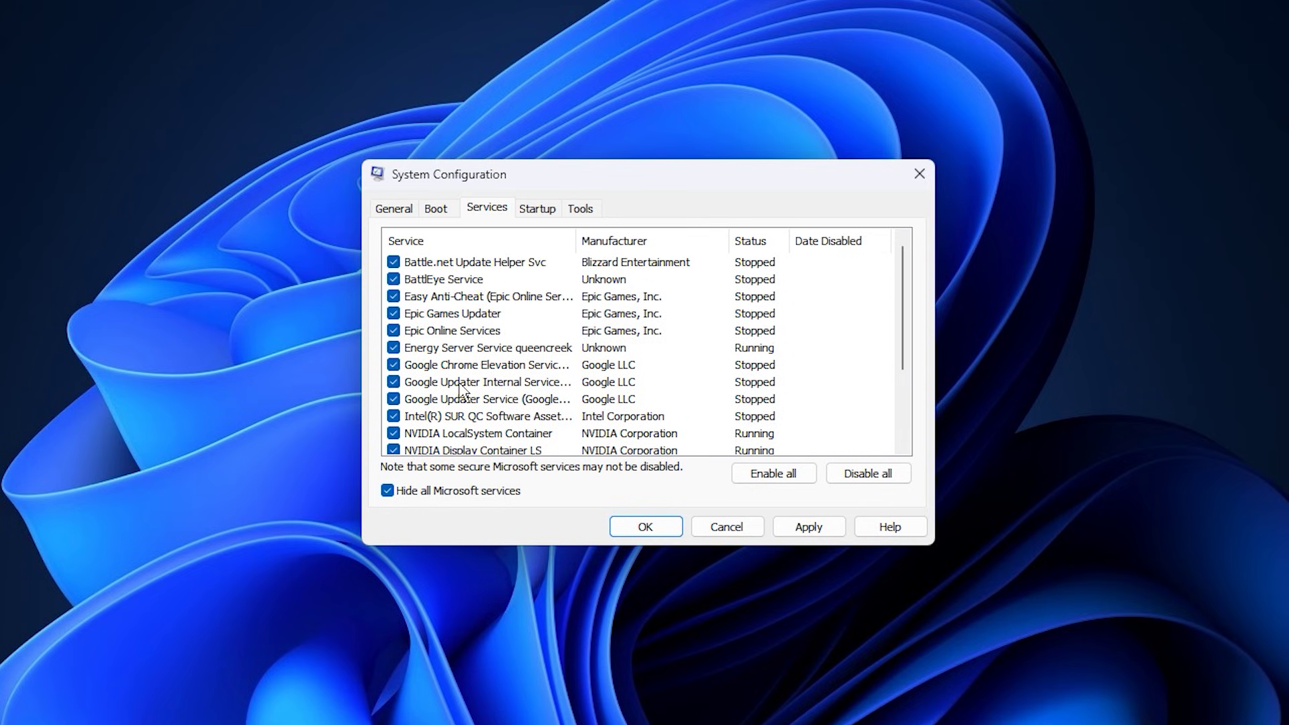
scroll(481, 366, "down", 1)
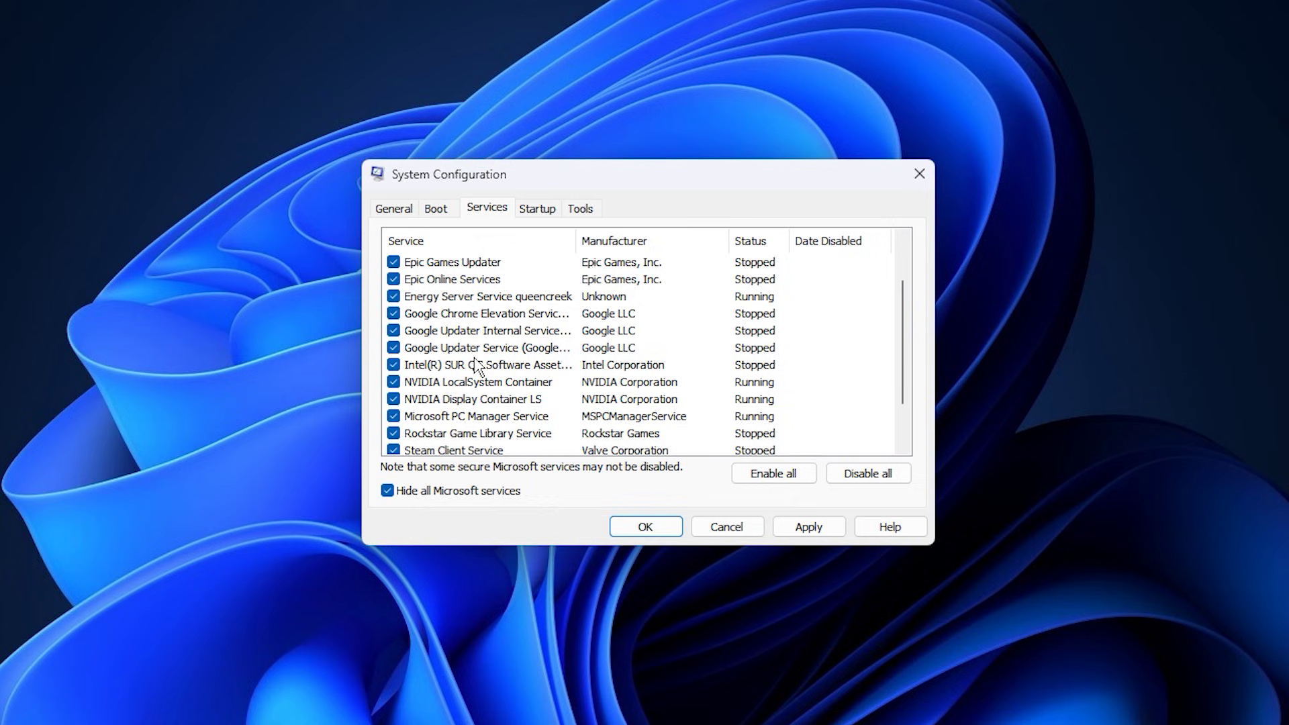
scroll(478, 367, "down", 1)
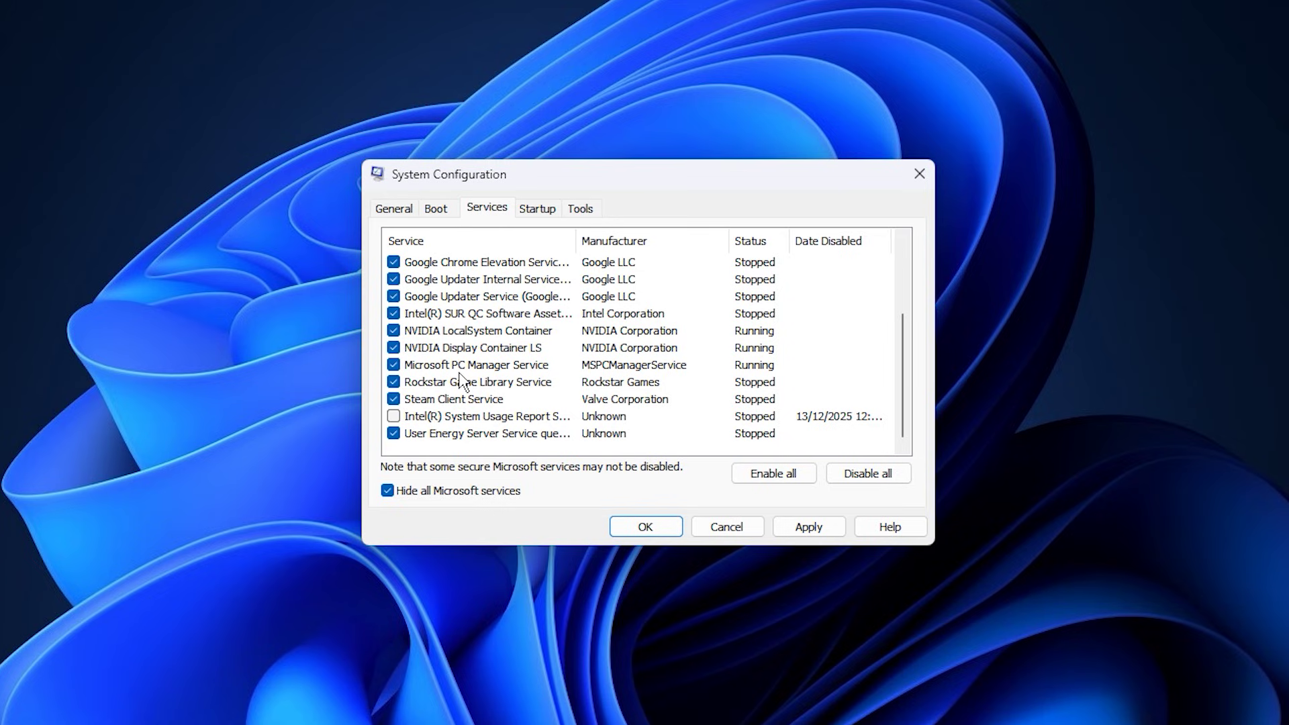
scroll(462, 380, "up", 1)
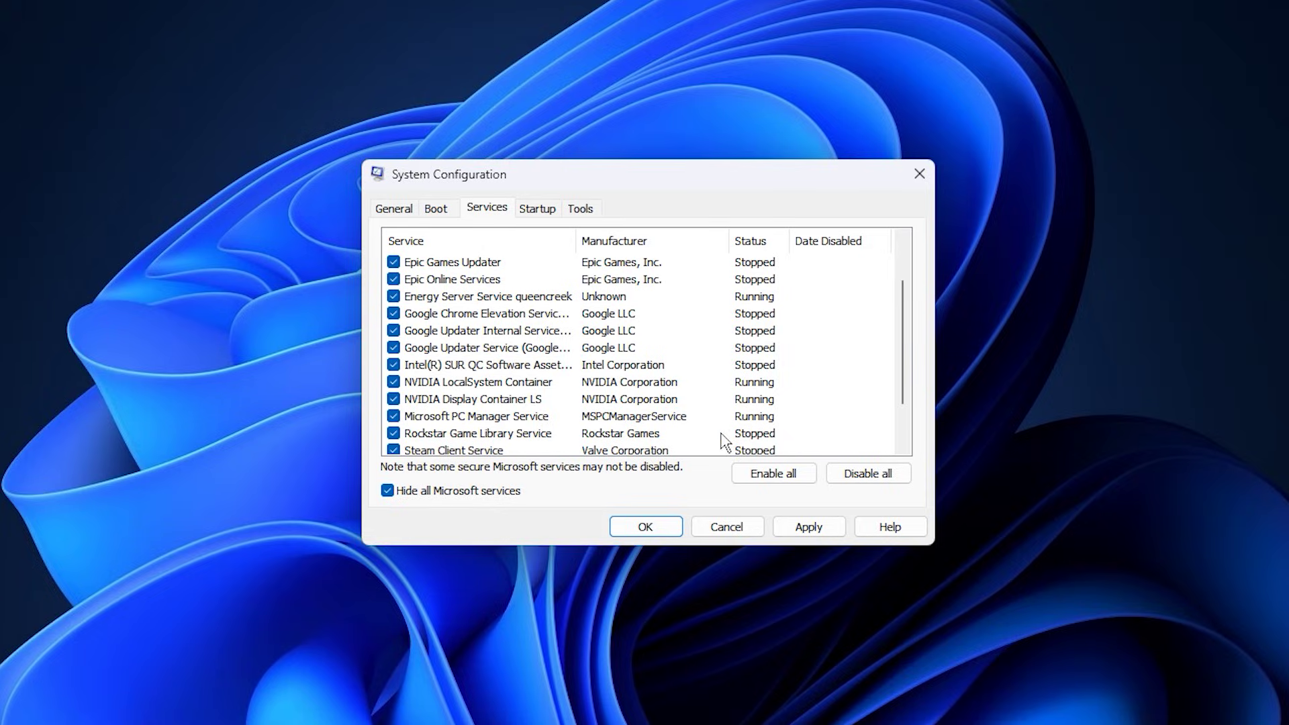
Step: Review the startup apps in Task Manager, checking the available actions for steam.exe, Phone Link and PC Manager, and return to System Configuration's services list
left_click(535, 211)
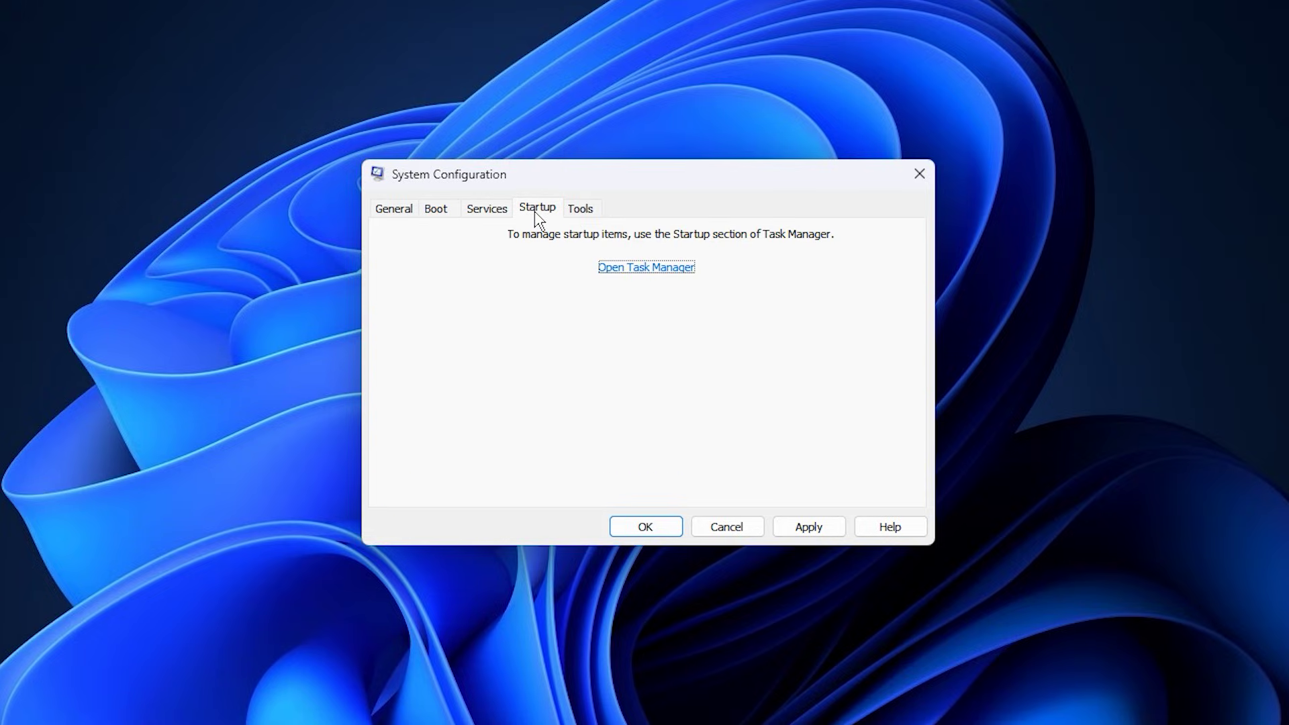
left_click(621, 268)
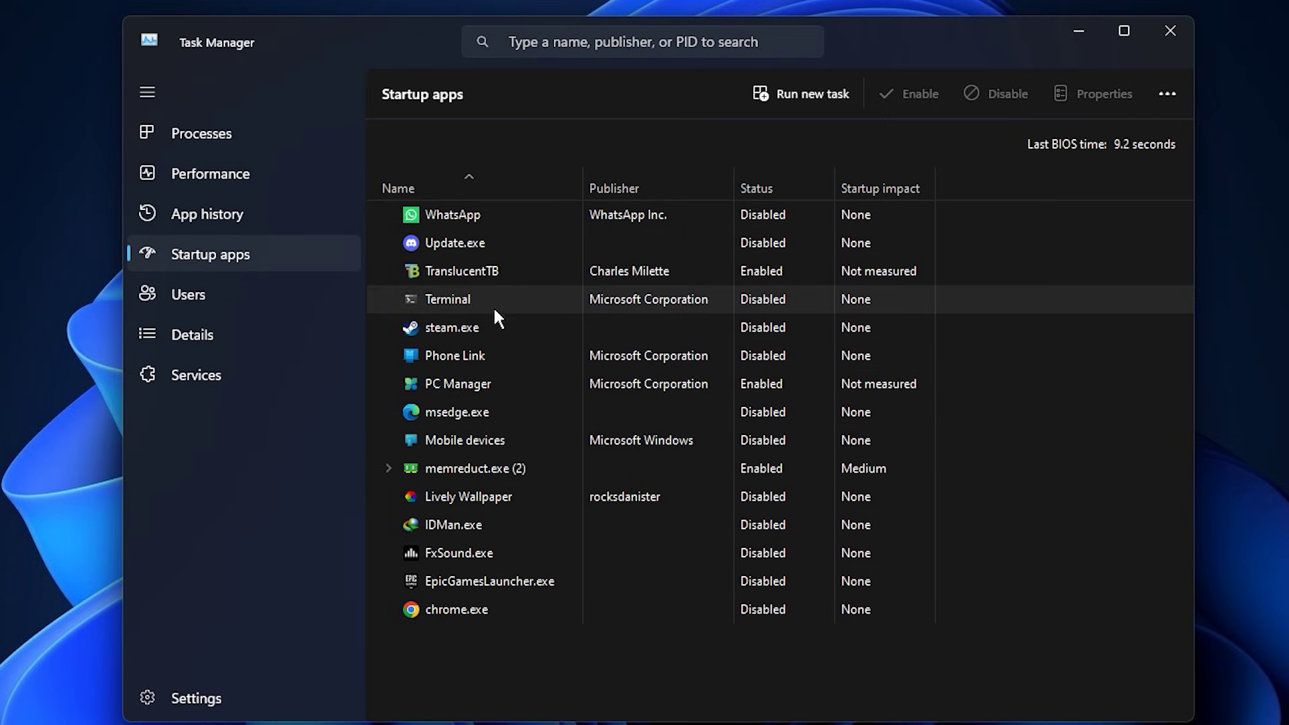
right_click(493, 338)
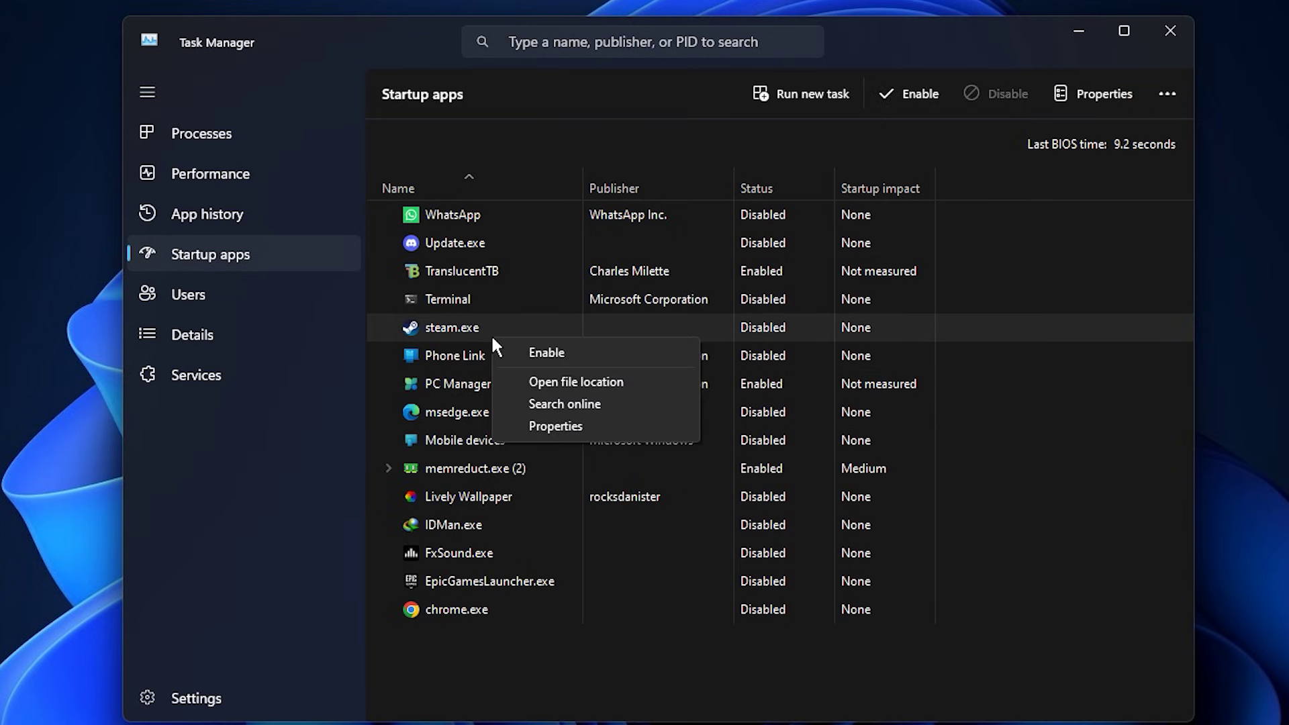
right_click(458, 360)
right_click(457, 349)
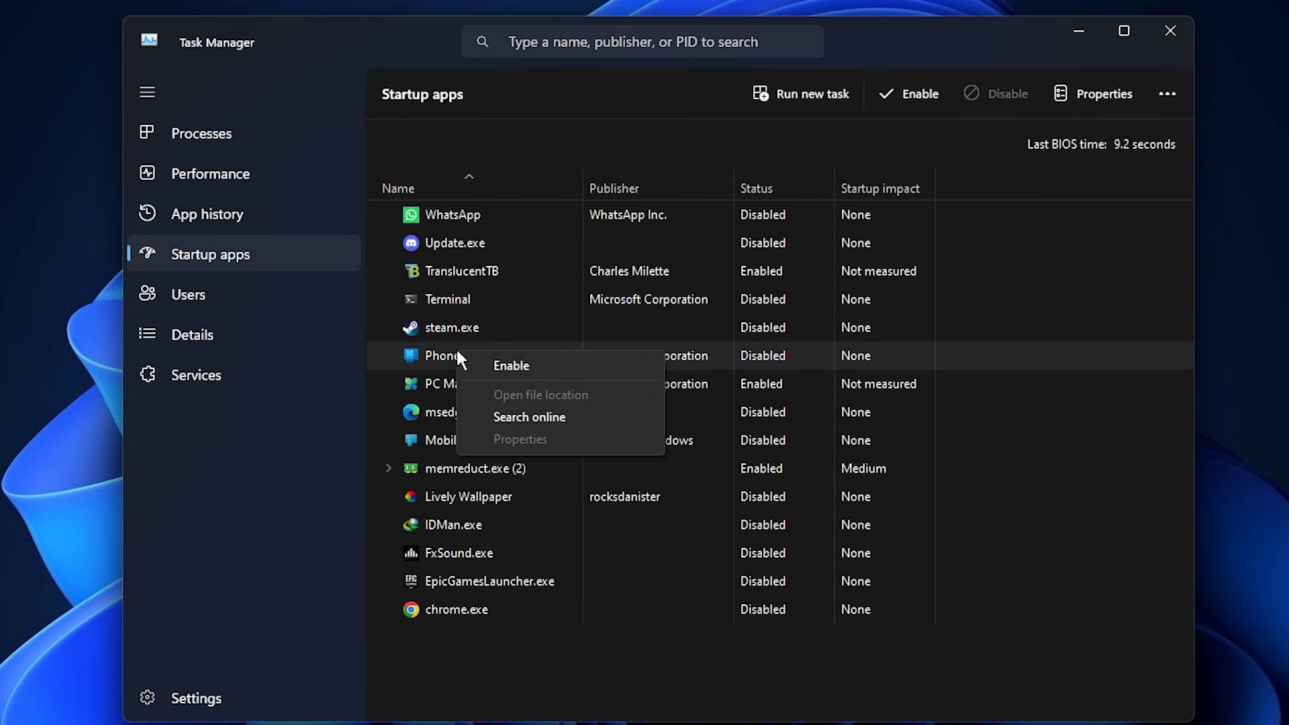
right_click(439, 387)
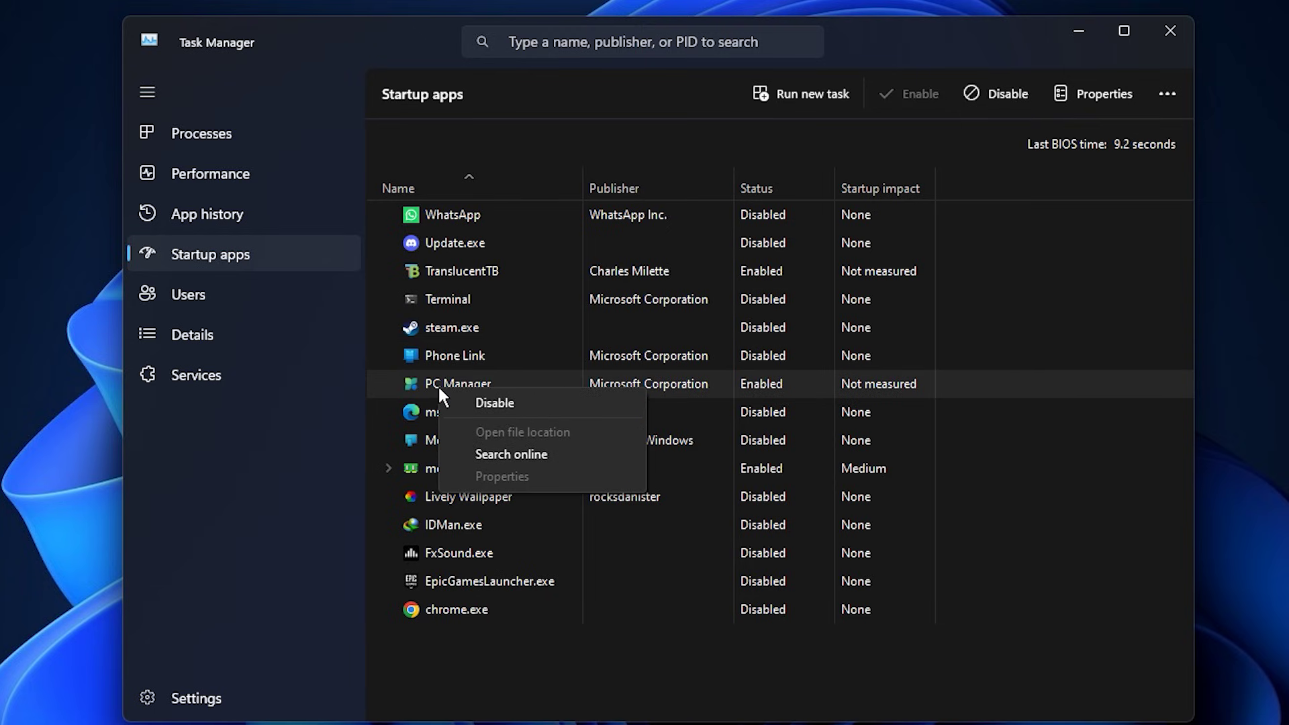
left_click(497, 630)
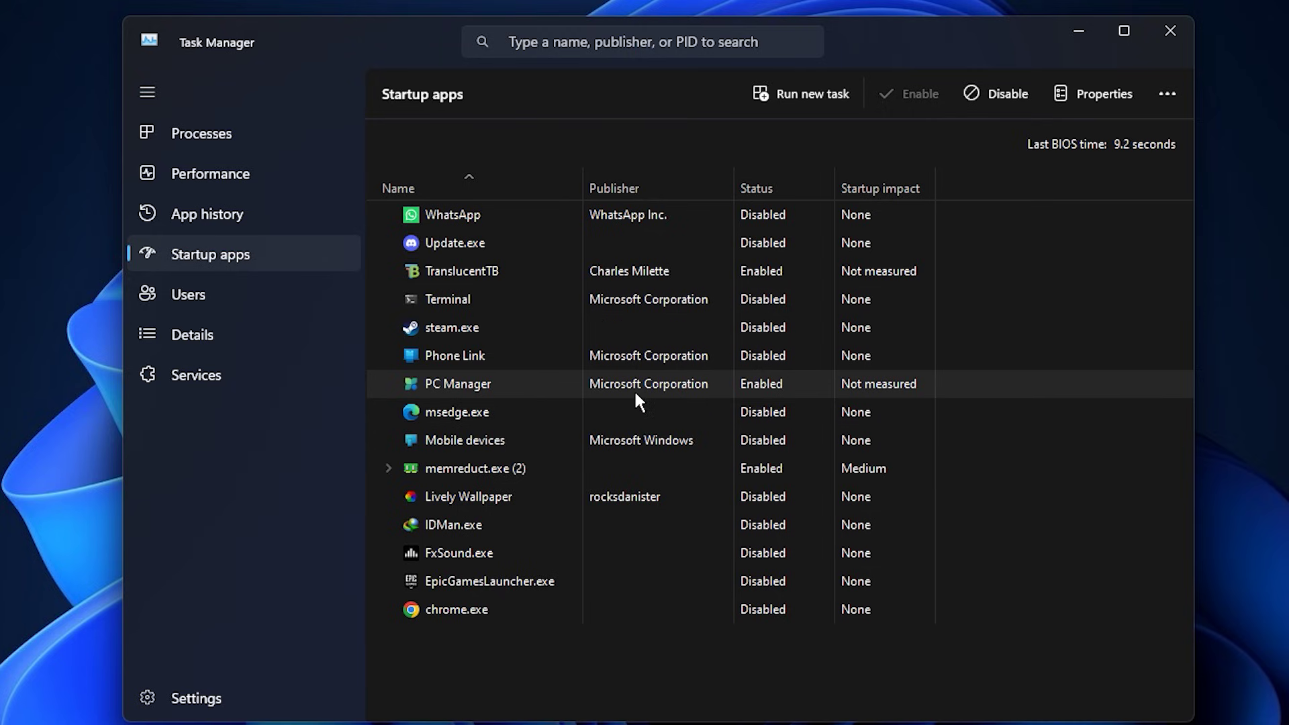
left_click(1171, 31)
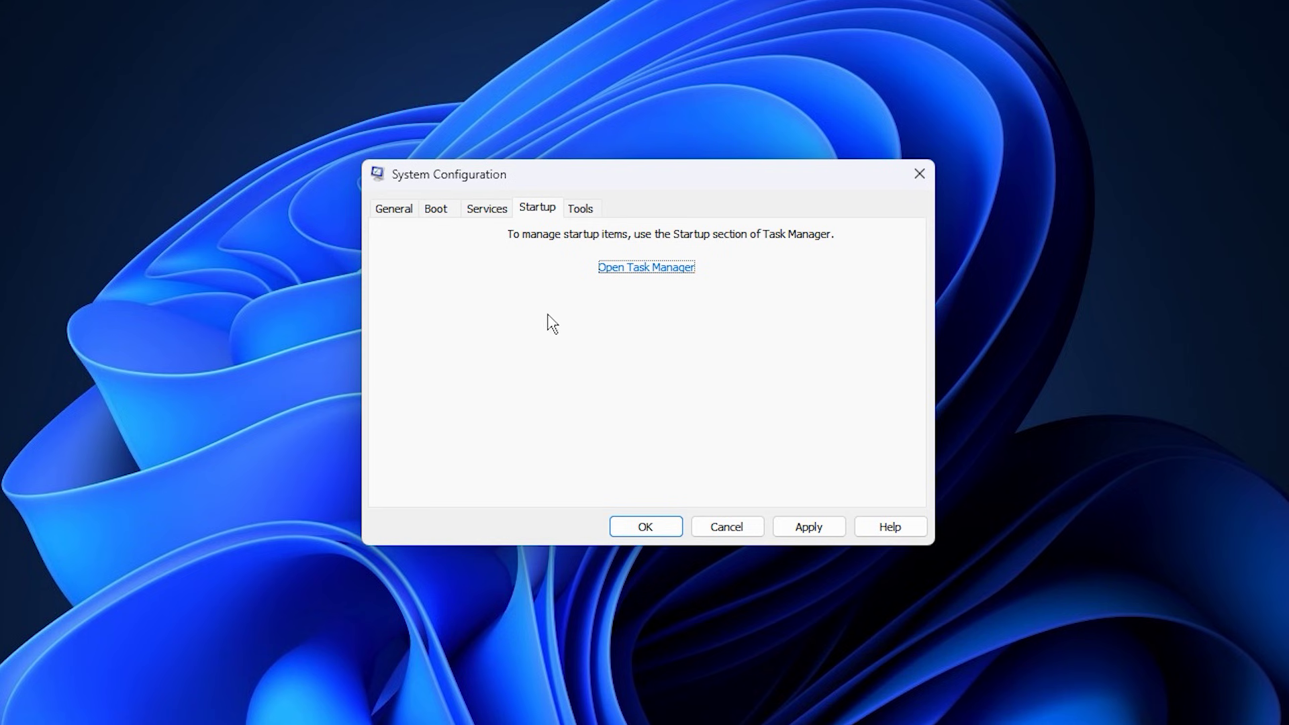
left_click(495, 214)
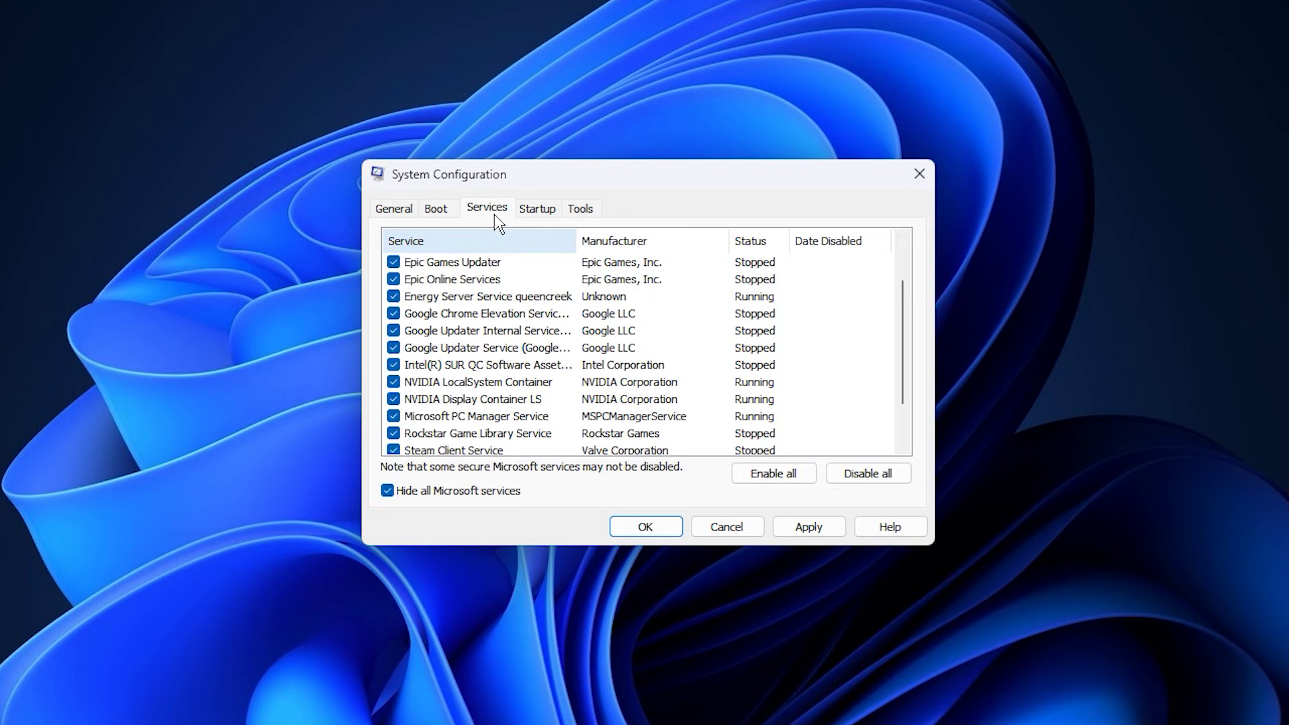